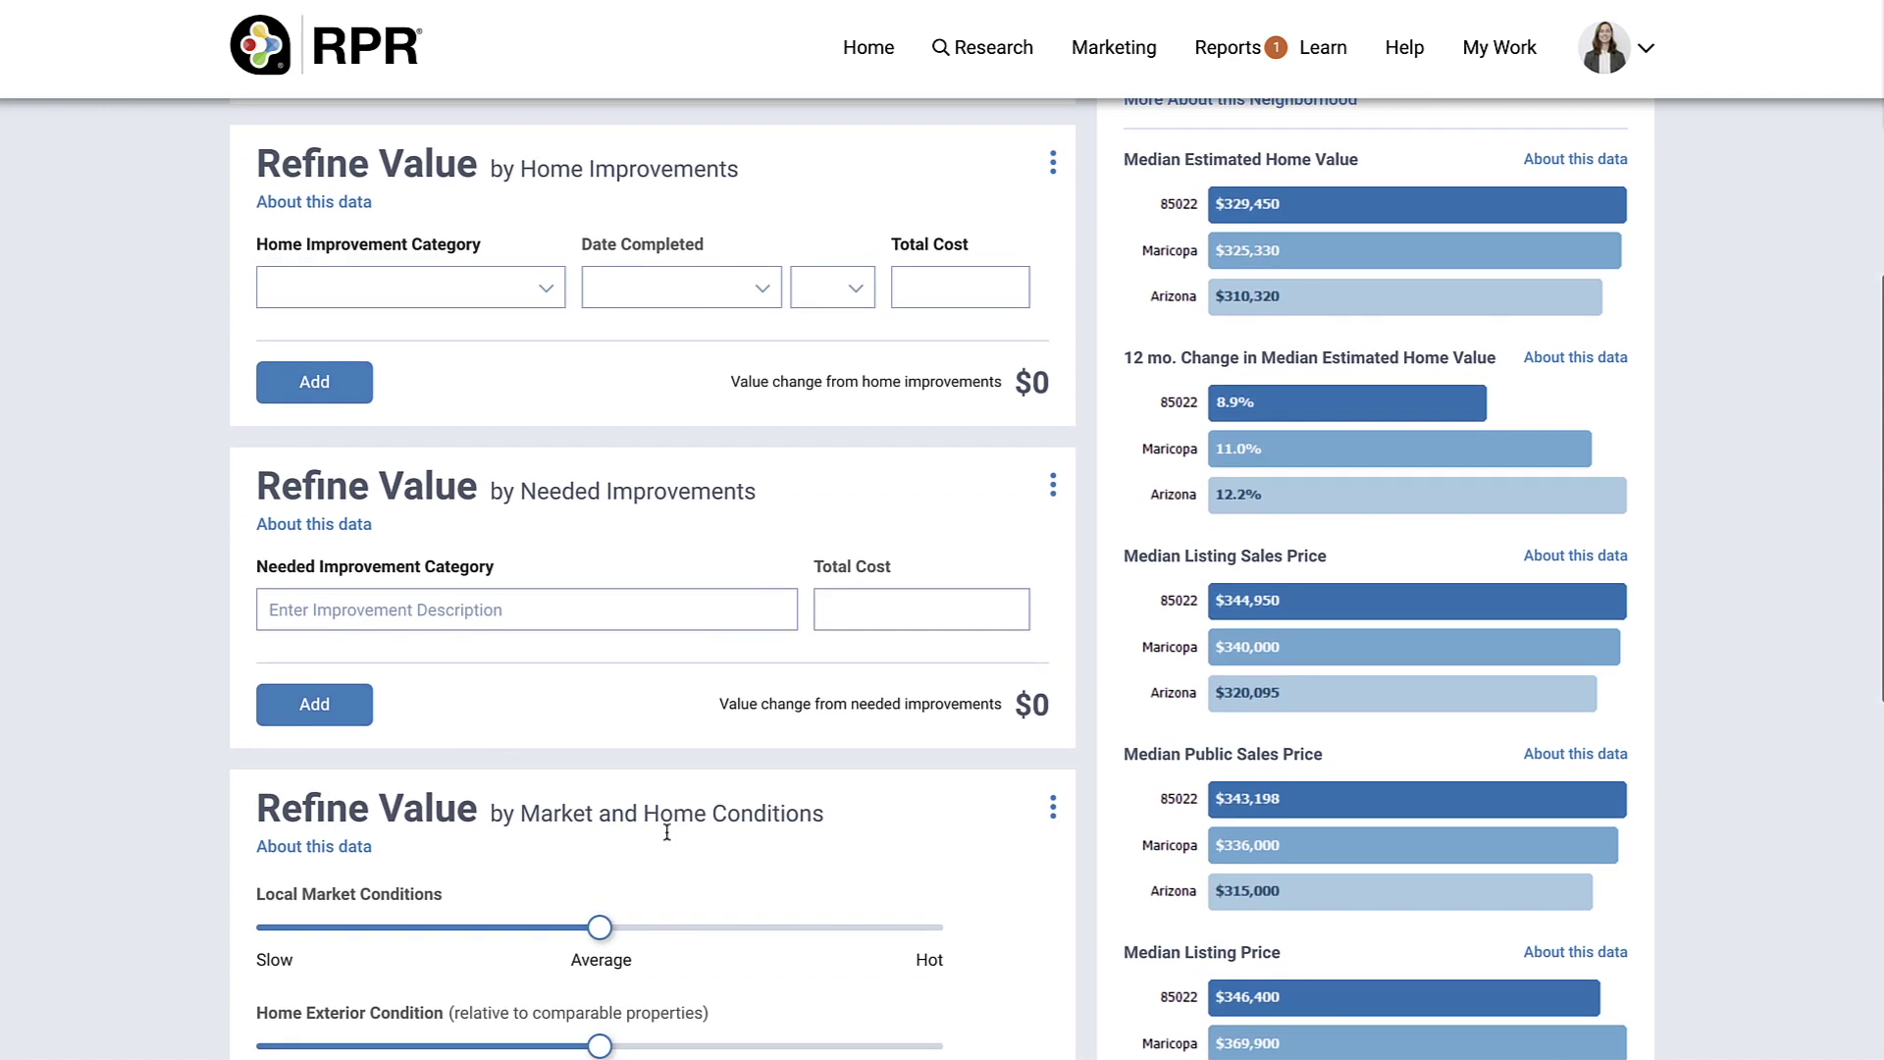
# Step: Pick Family Room Addition (Midrange) as the home improvement, completed in February
pyautogui.click(534, 292)
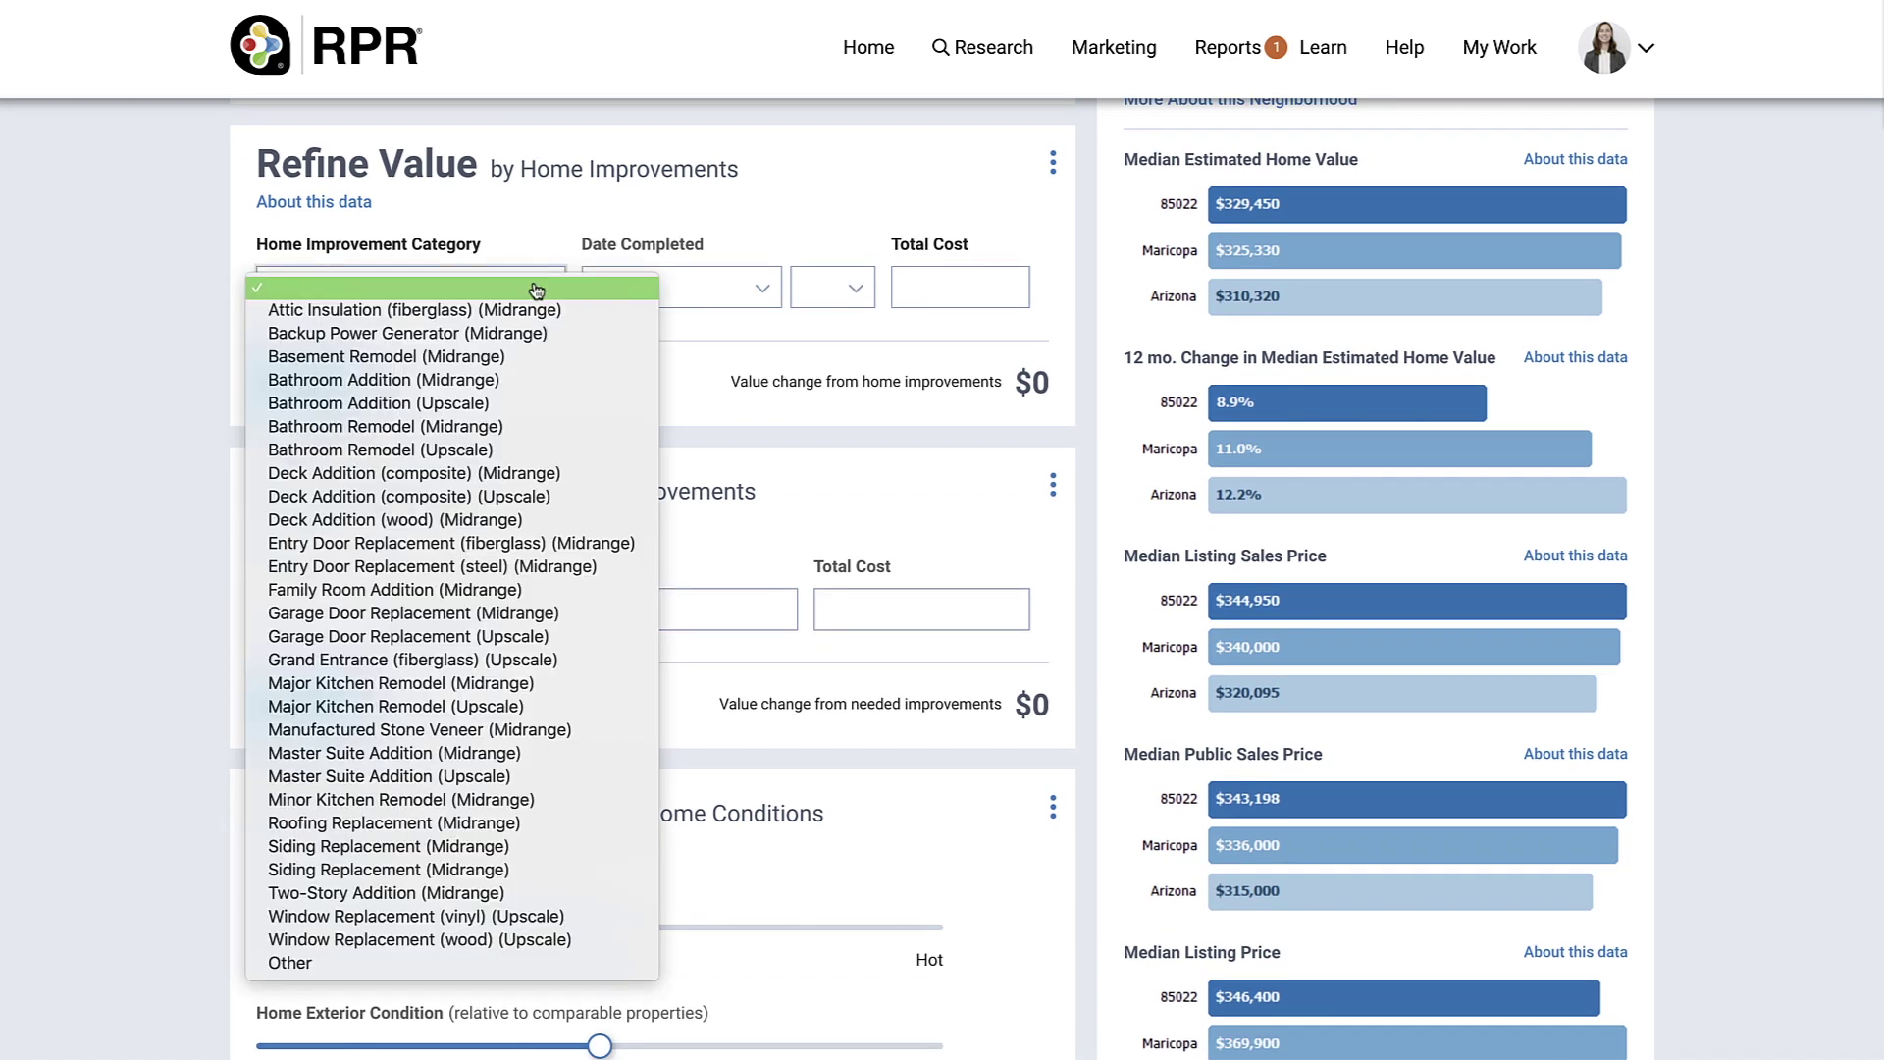
pyautogui.click(499, 589)
pyautogui.click(681, 300)
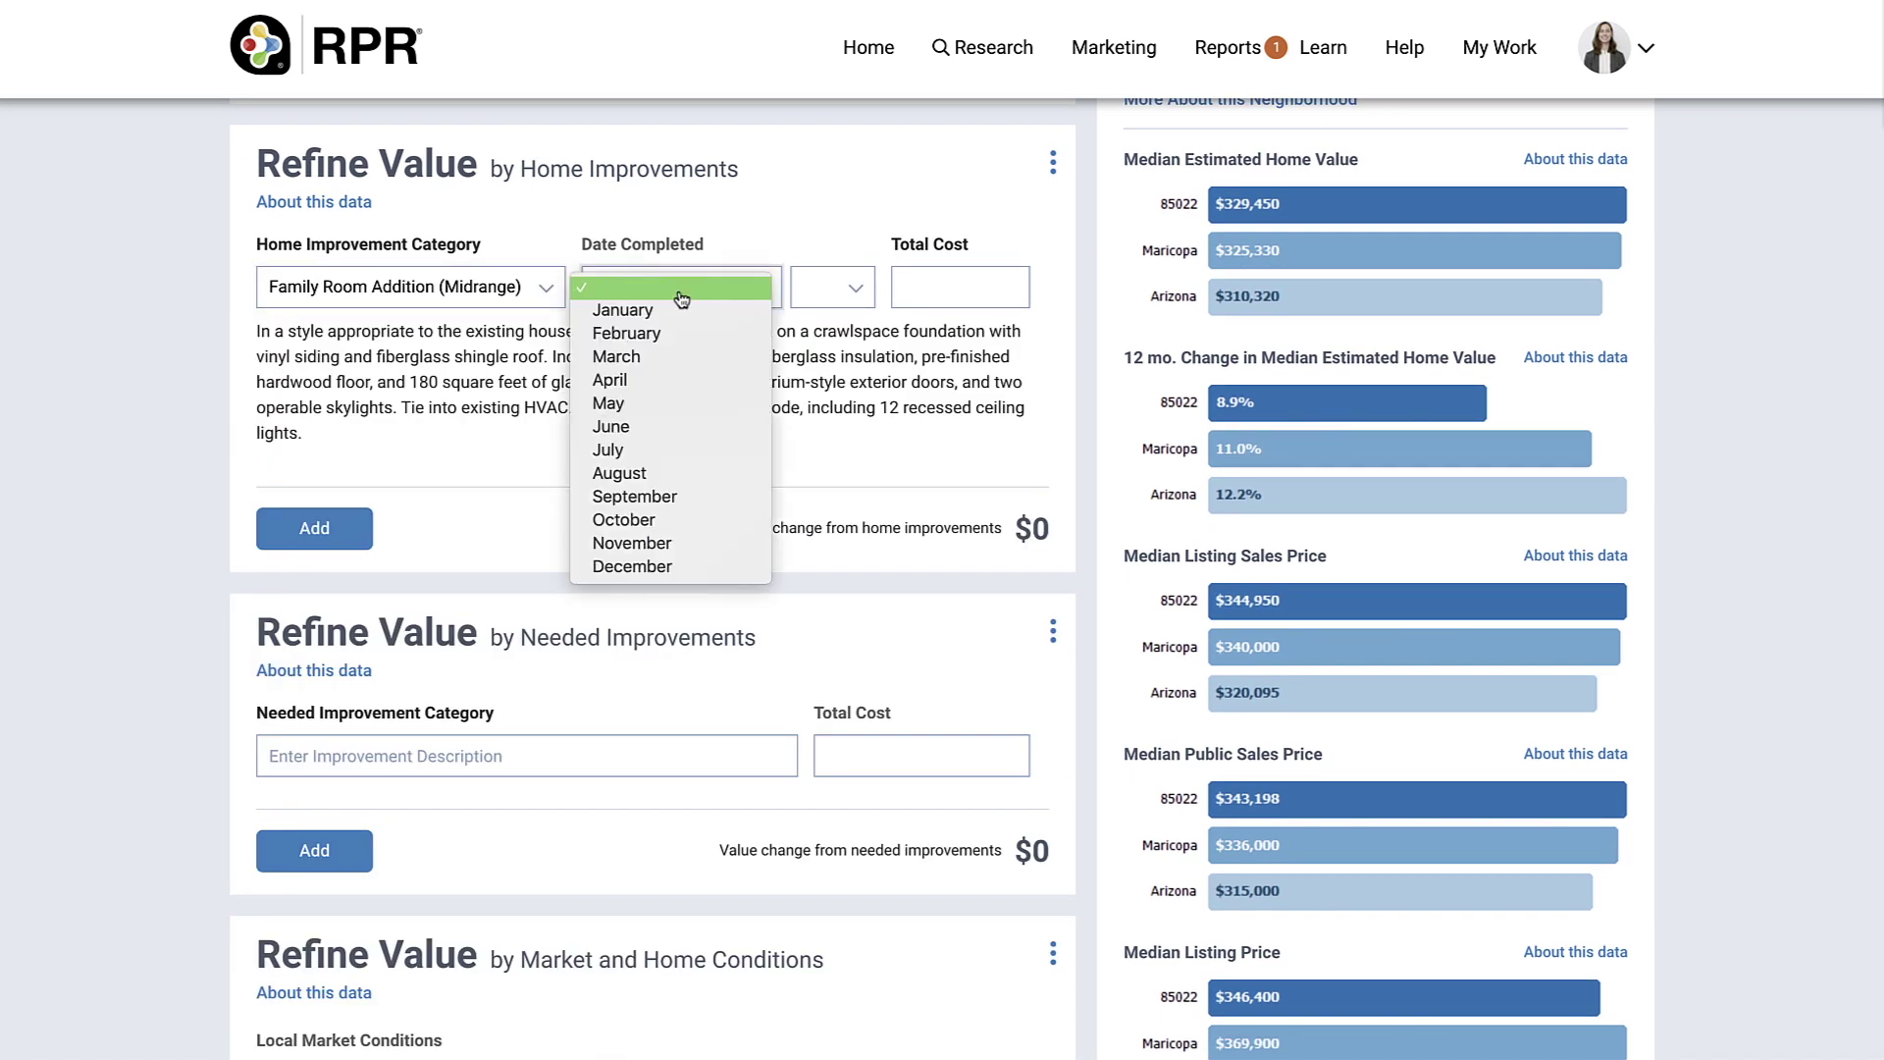
pyautogui.click(707, 325)
pyautogui.click(830, 301)
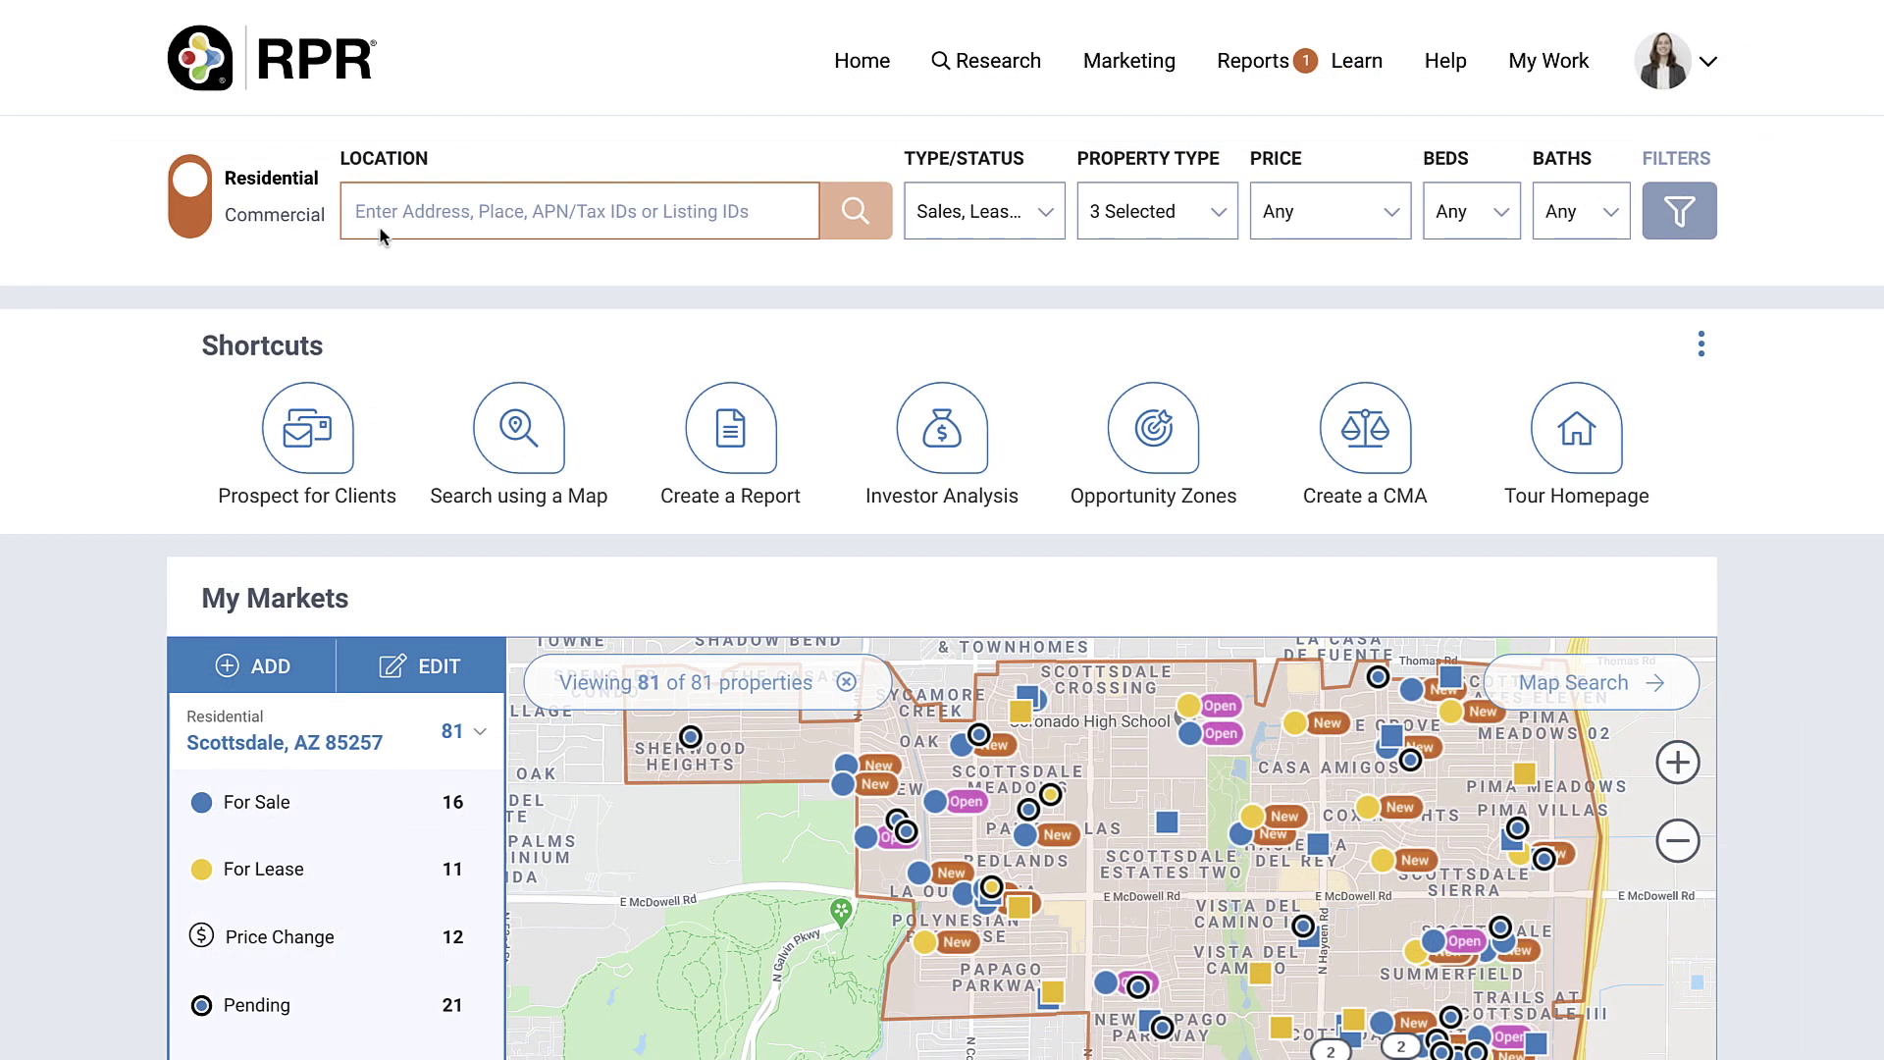
# Step: Search the subject property's address and bring up its Property Summary showing an RVM of $382,770
pyautogui.click(380, 228)
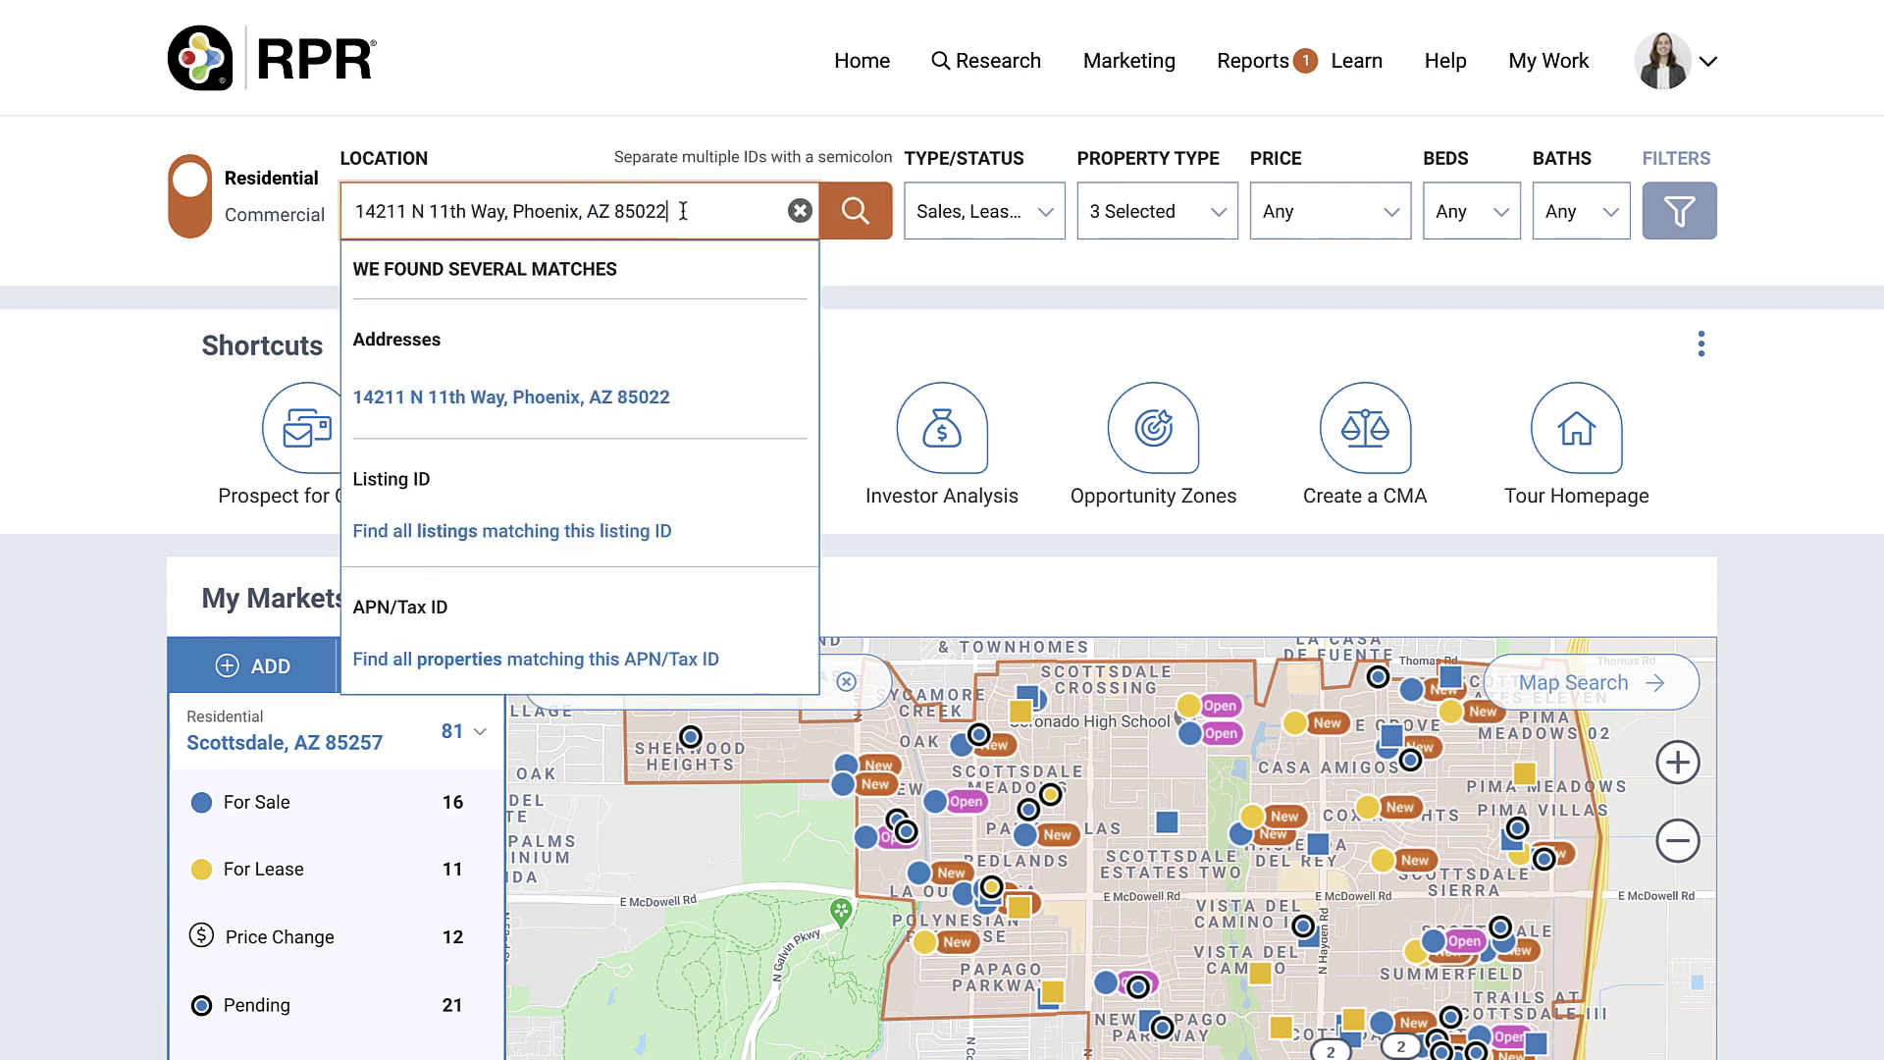
pyautogui.click(835, 218)
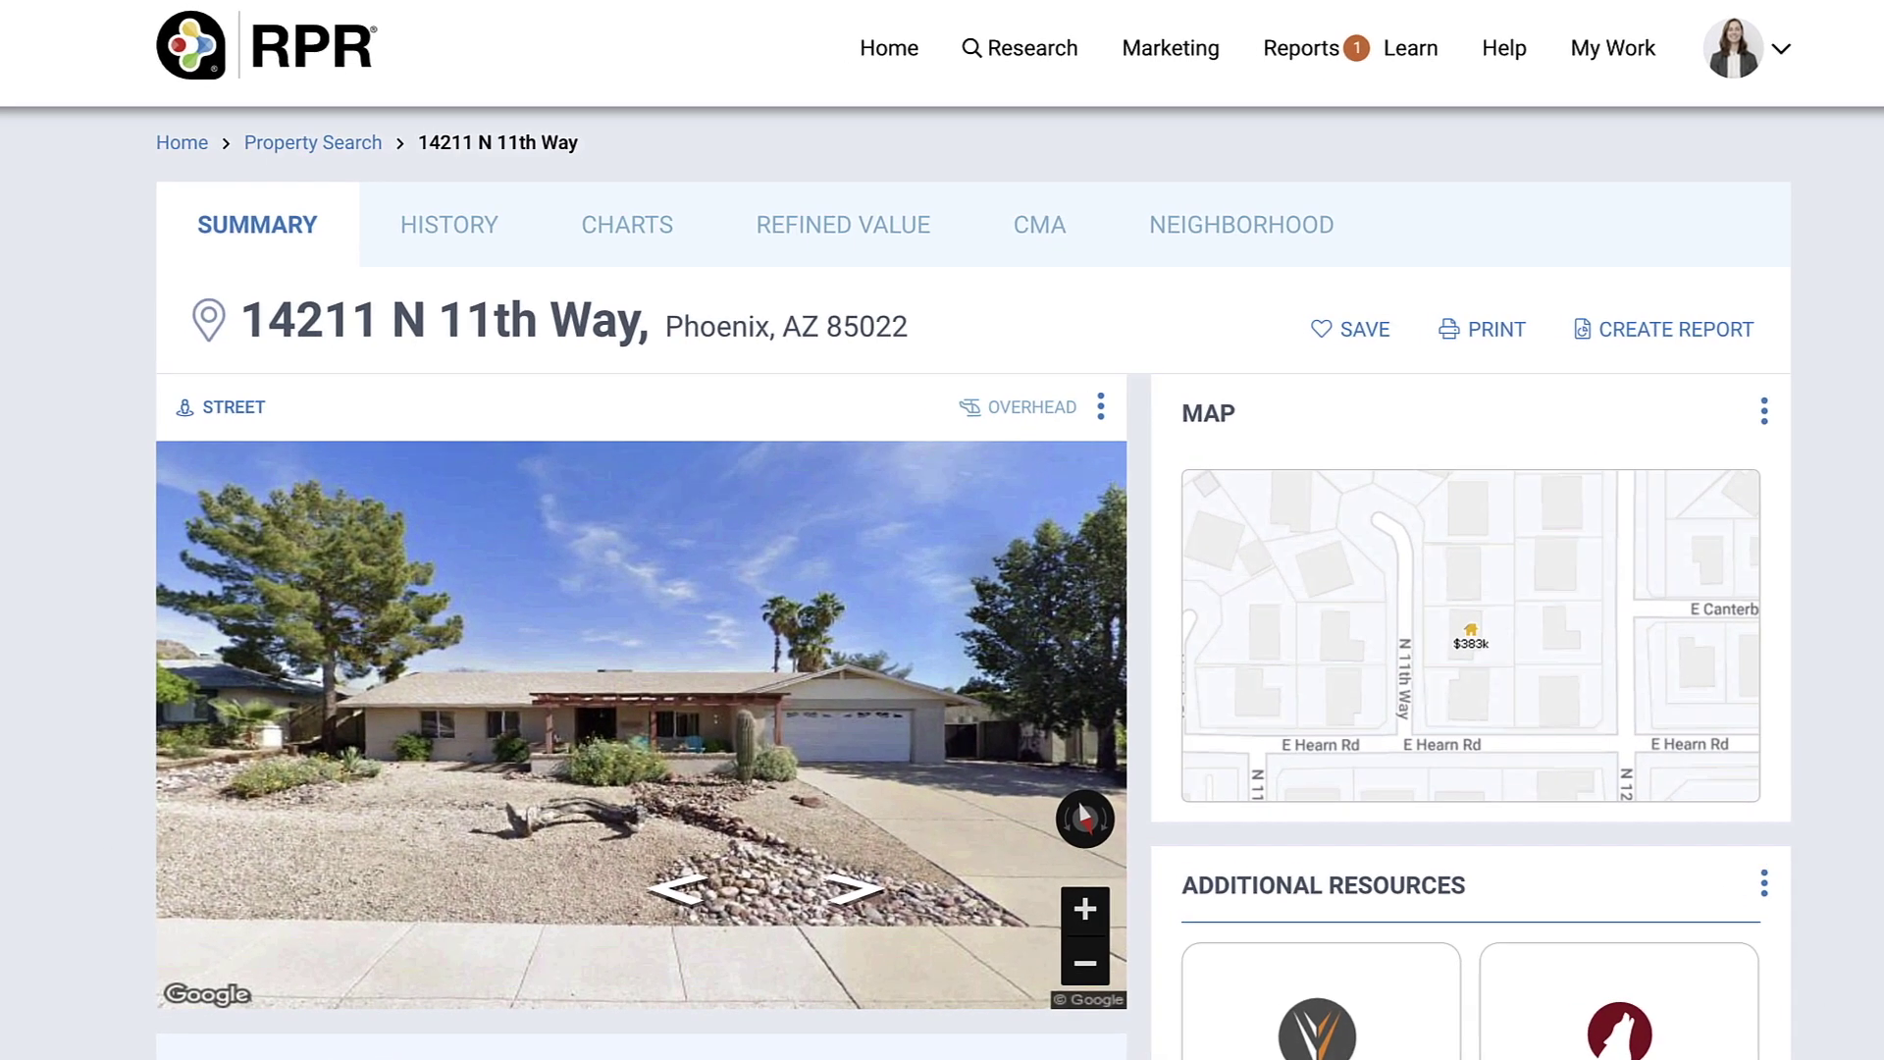
pyautogui.scroll(-3, 942, 589)
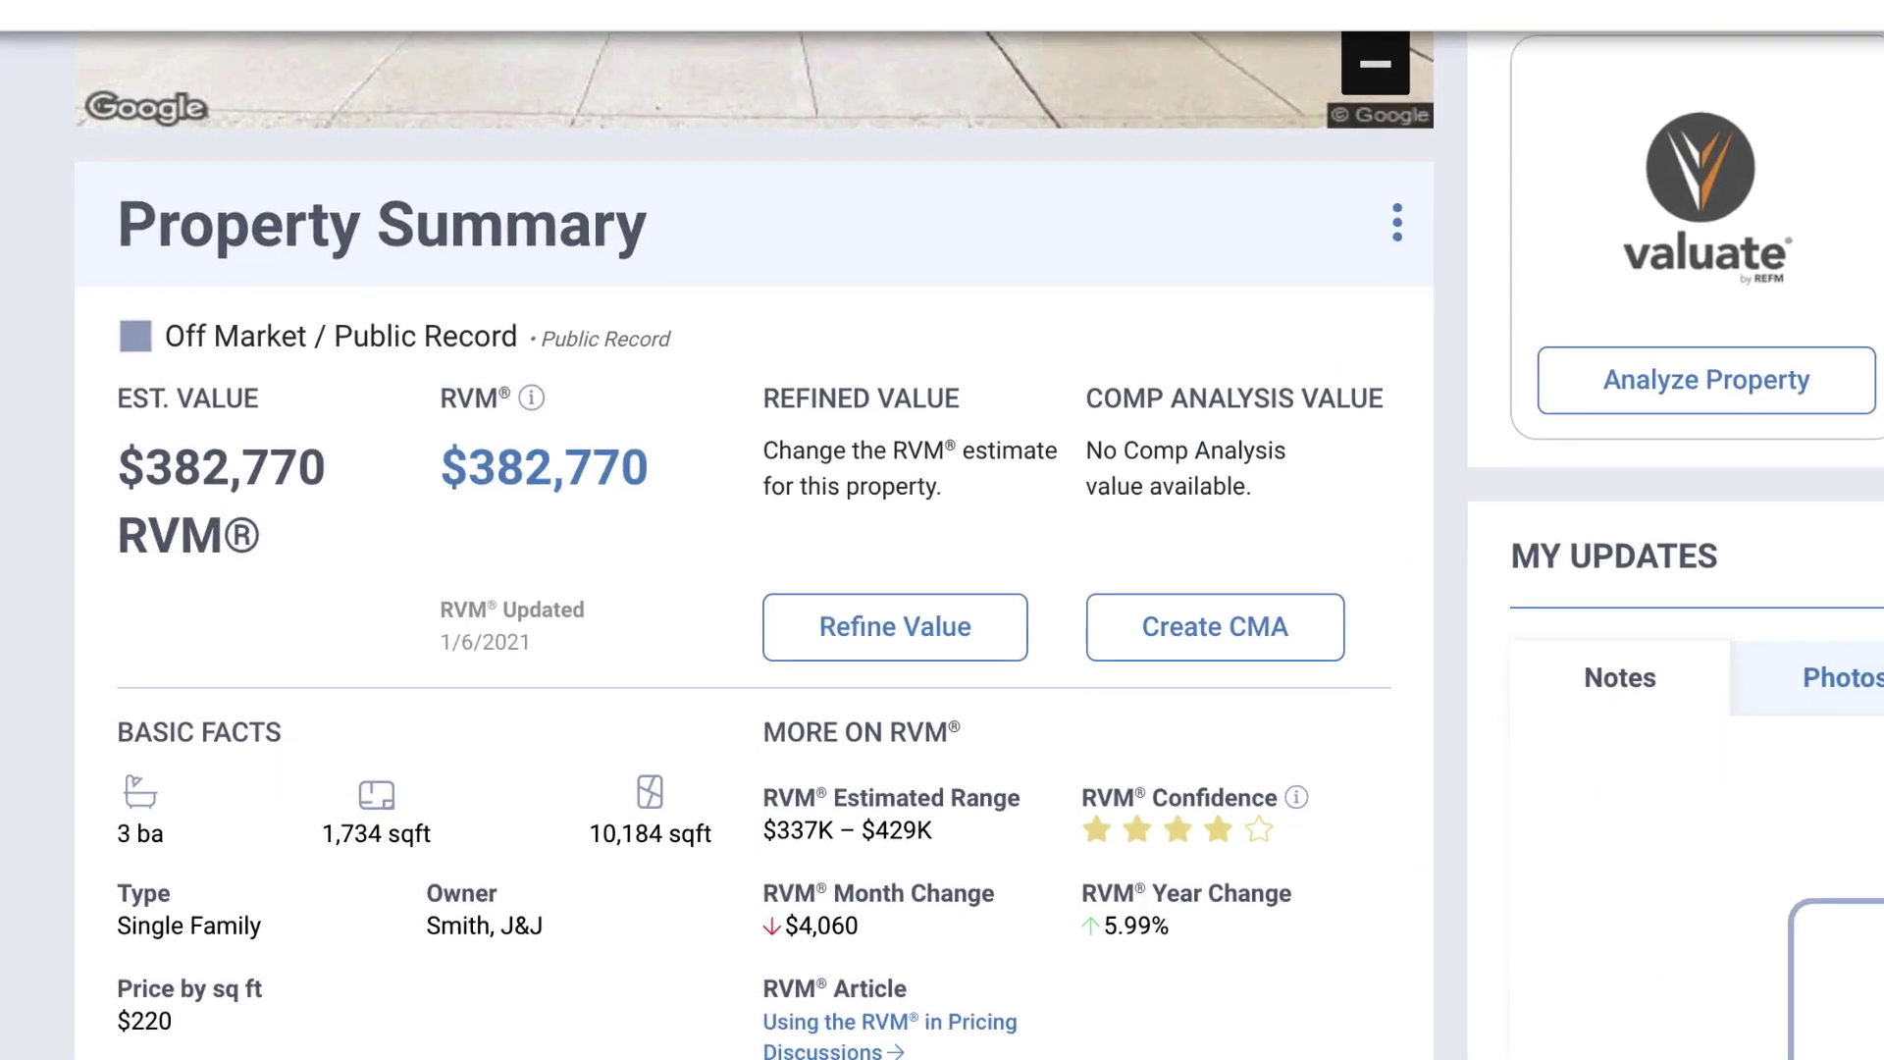
pyautogui.scroll(-1, 942, 589)
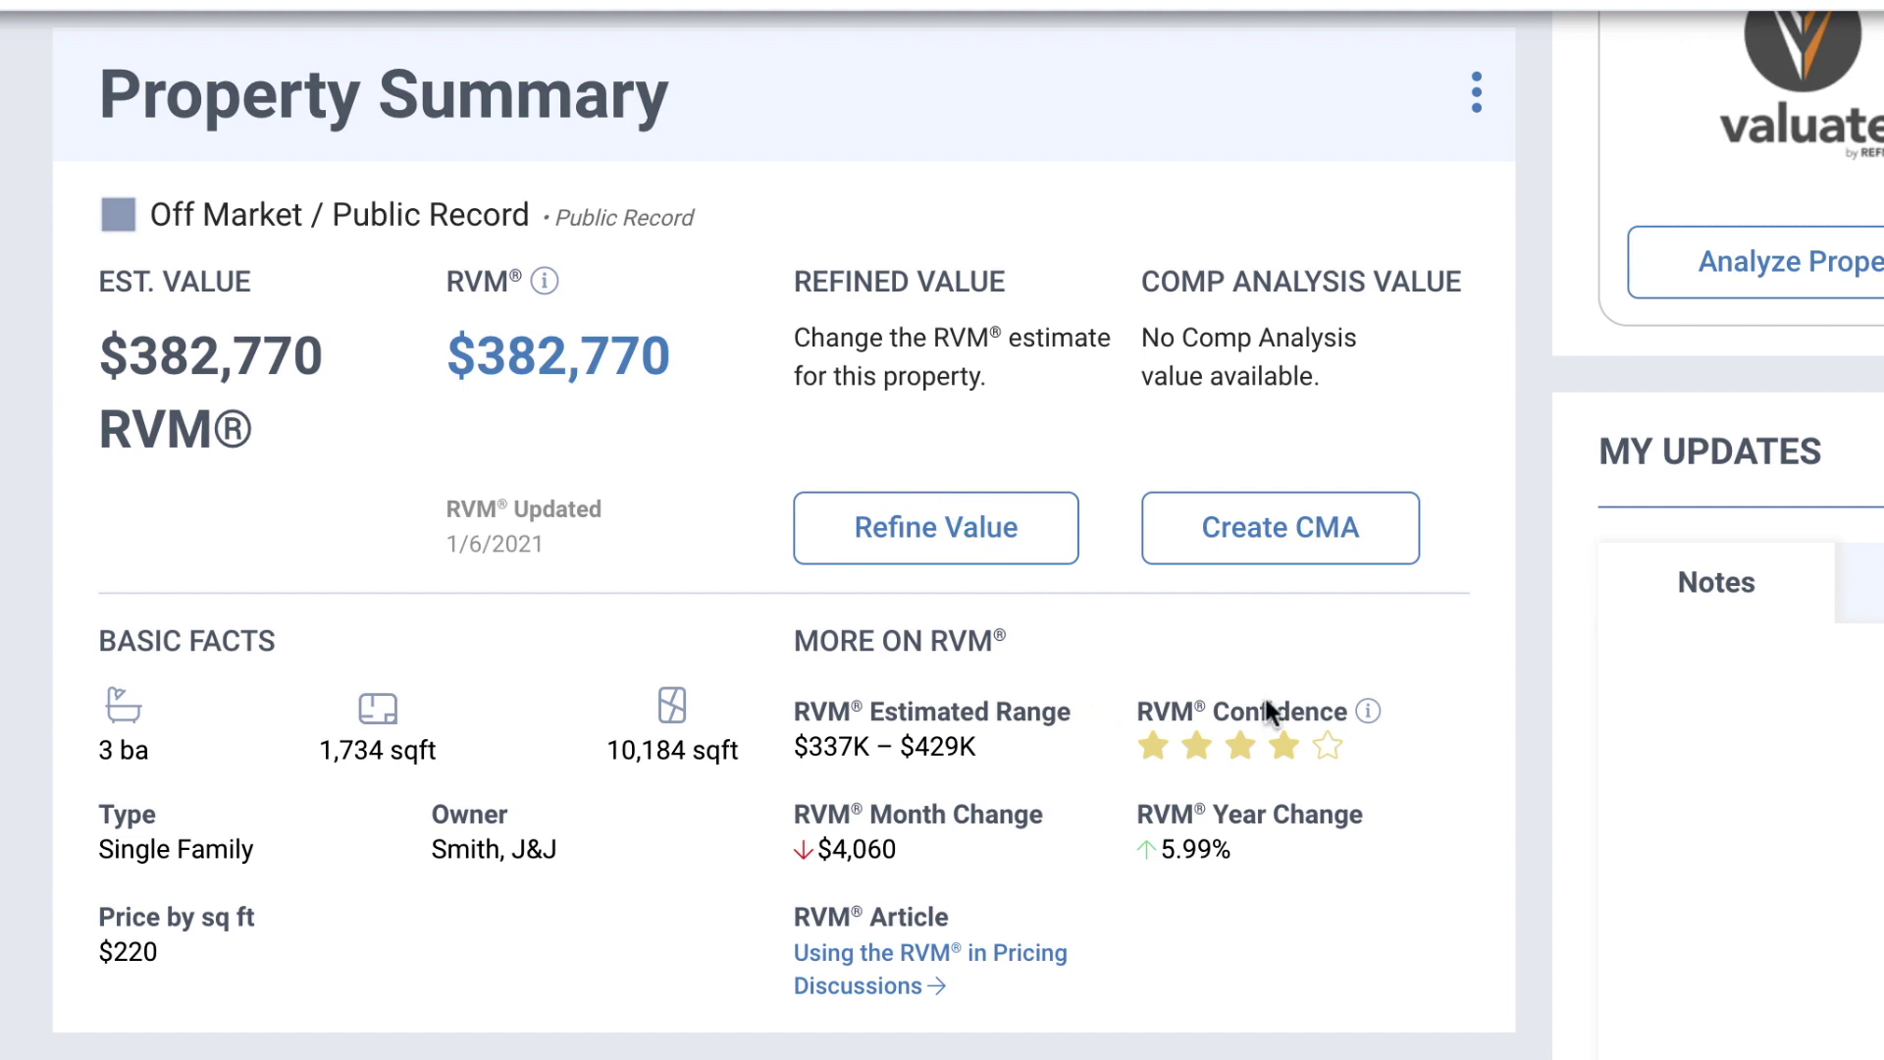
# Step: Refine the basic facts to 3 bedrooms and 1,800 sq ft living area, raising the estimate to $398,715
pyautogui.click(1014, 556)
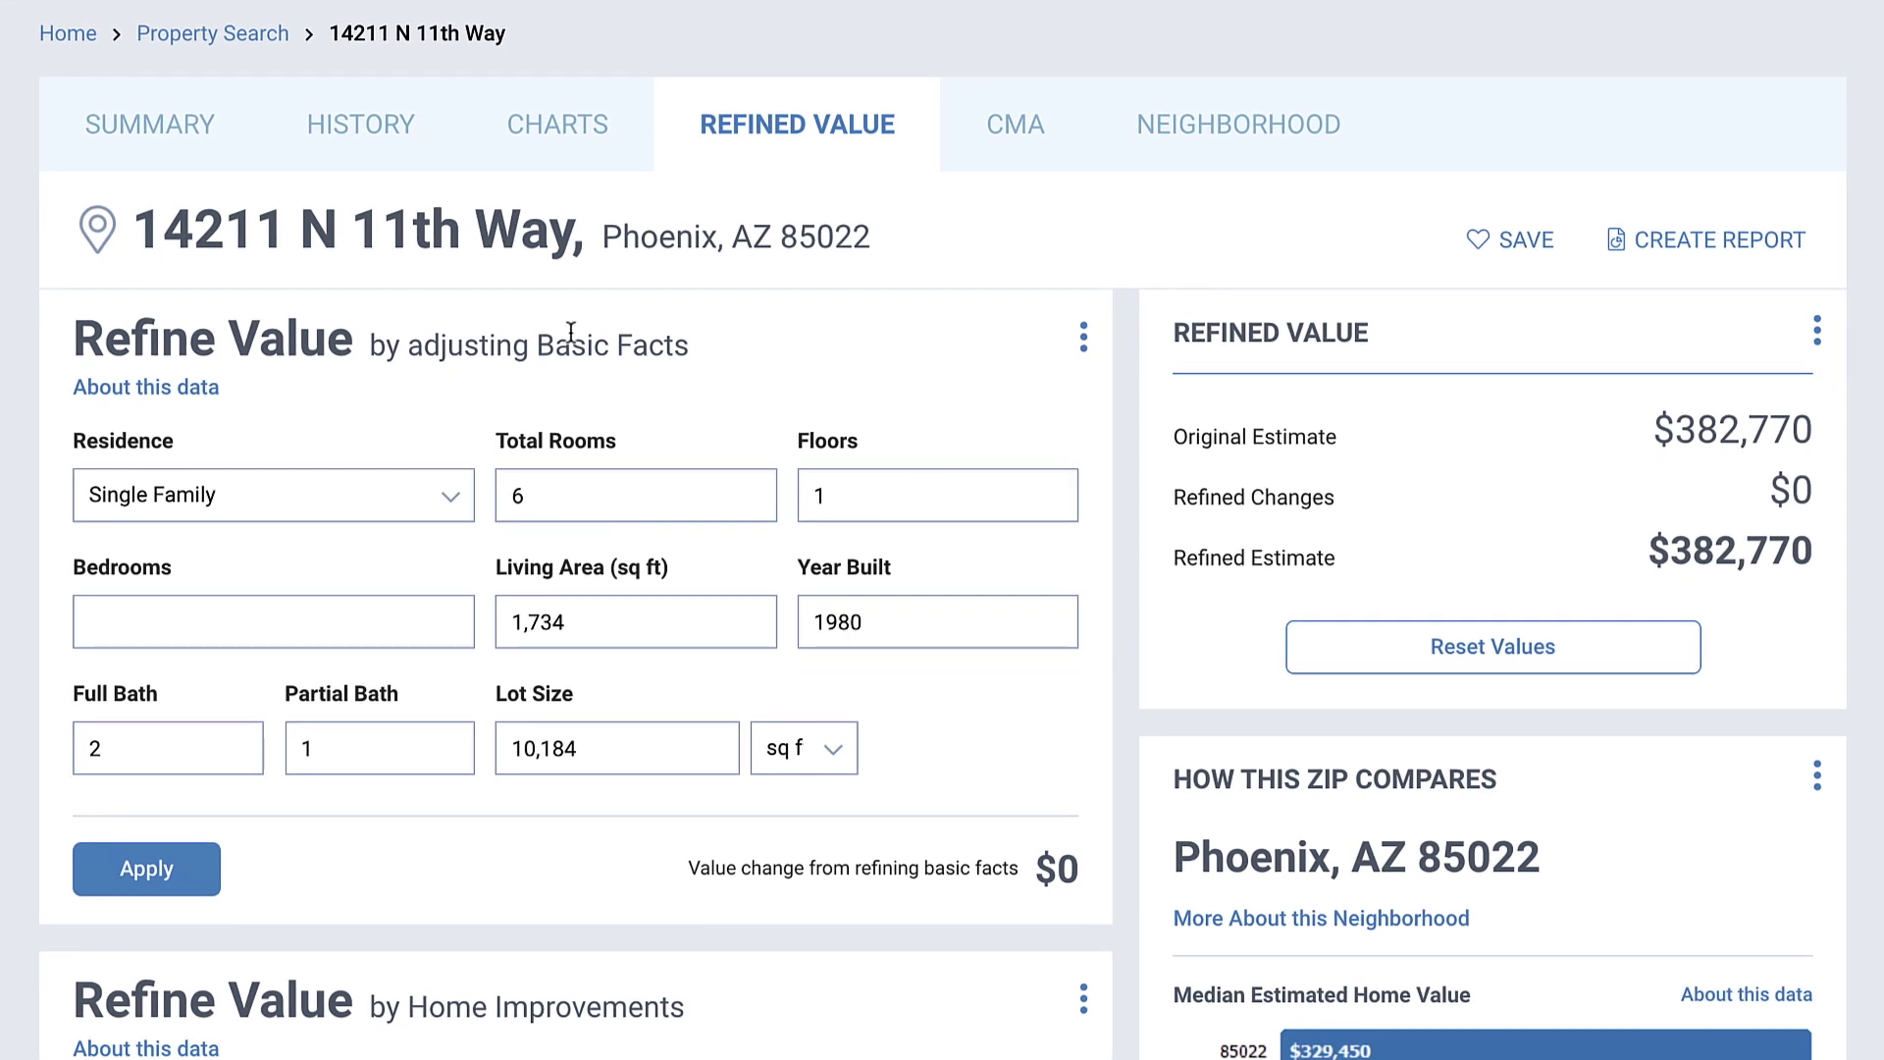
pyautogui.click(351, 629)
pyautogui.write('3')
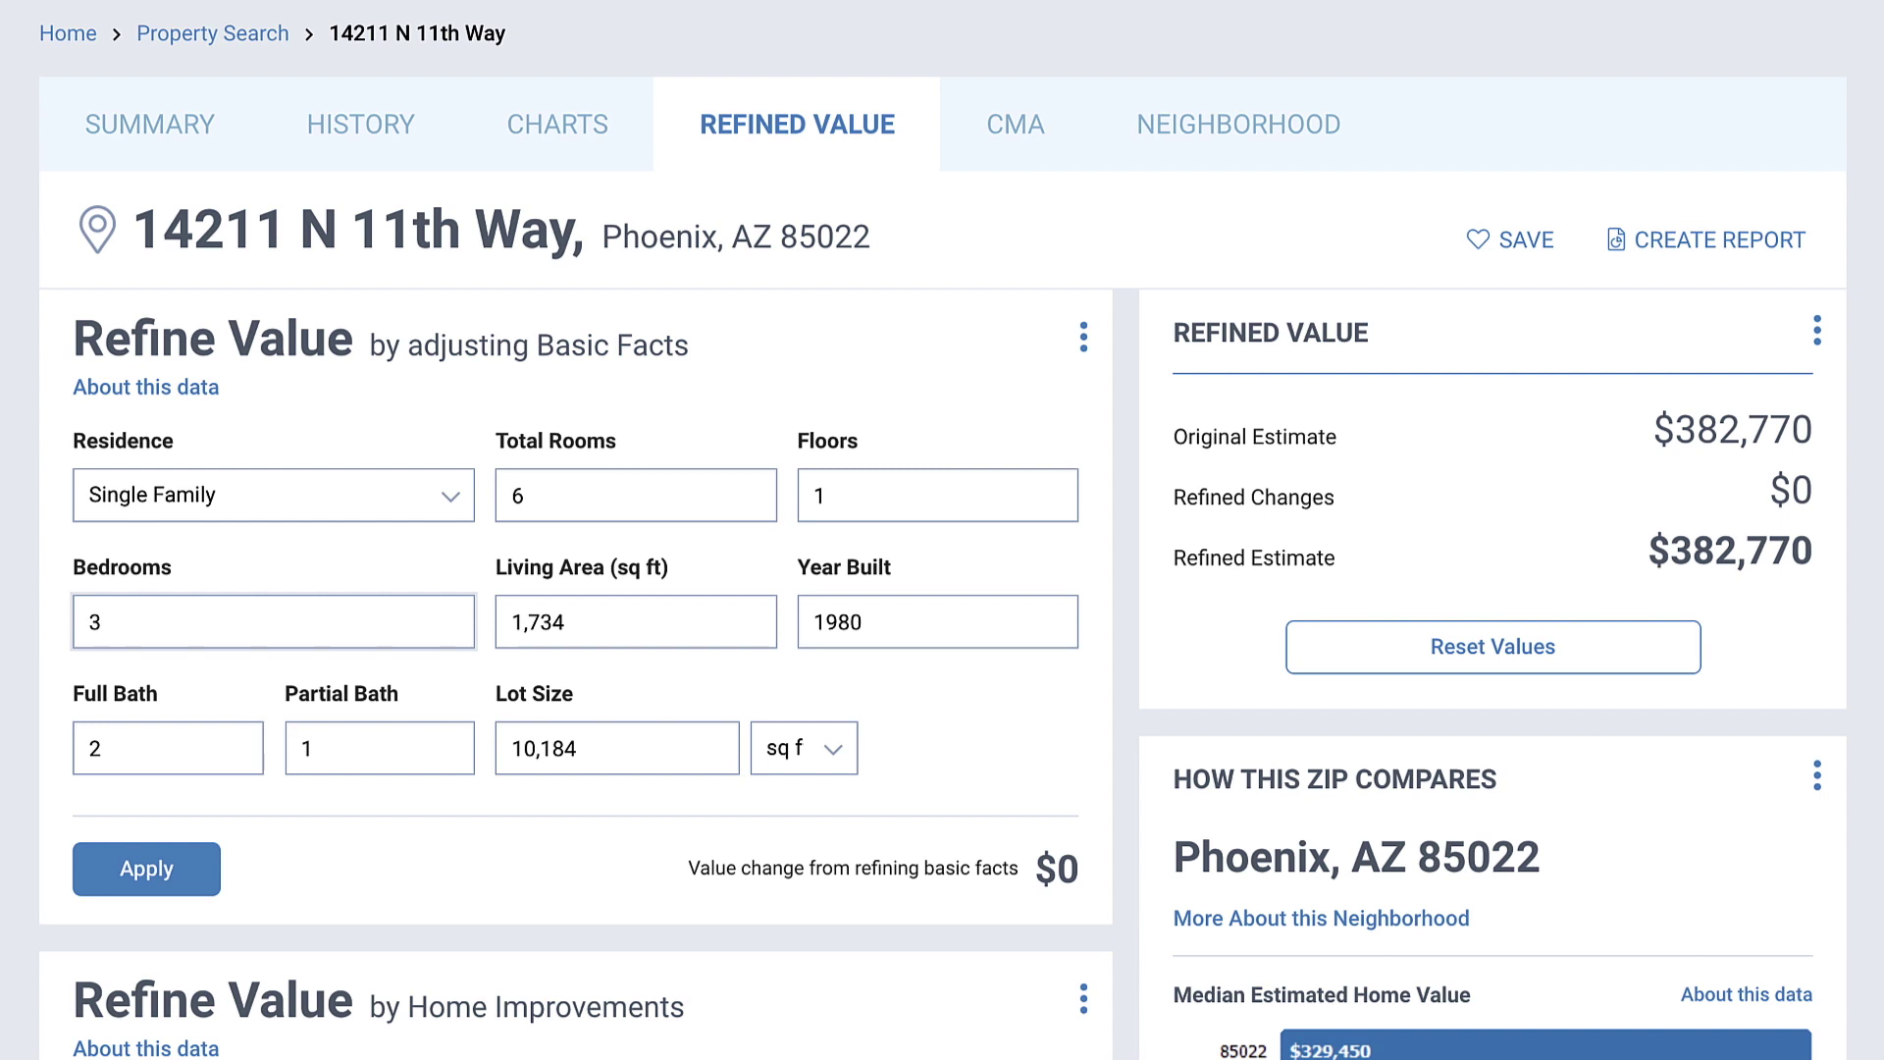
pyautogui.moveTo(509, 622); pyautogui.dragTo(586, 625)
pyautogui.write('1800')
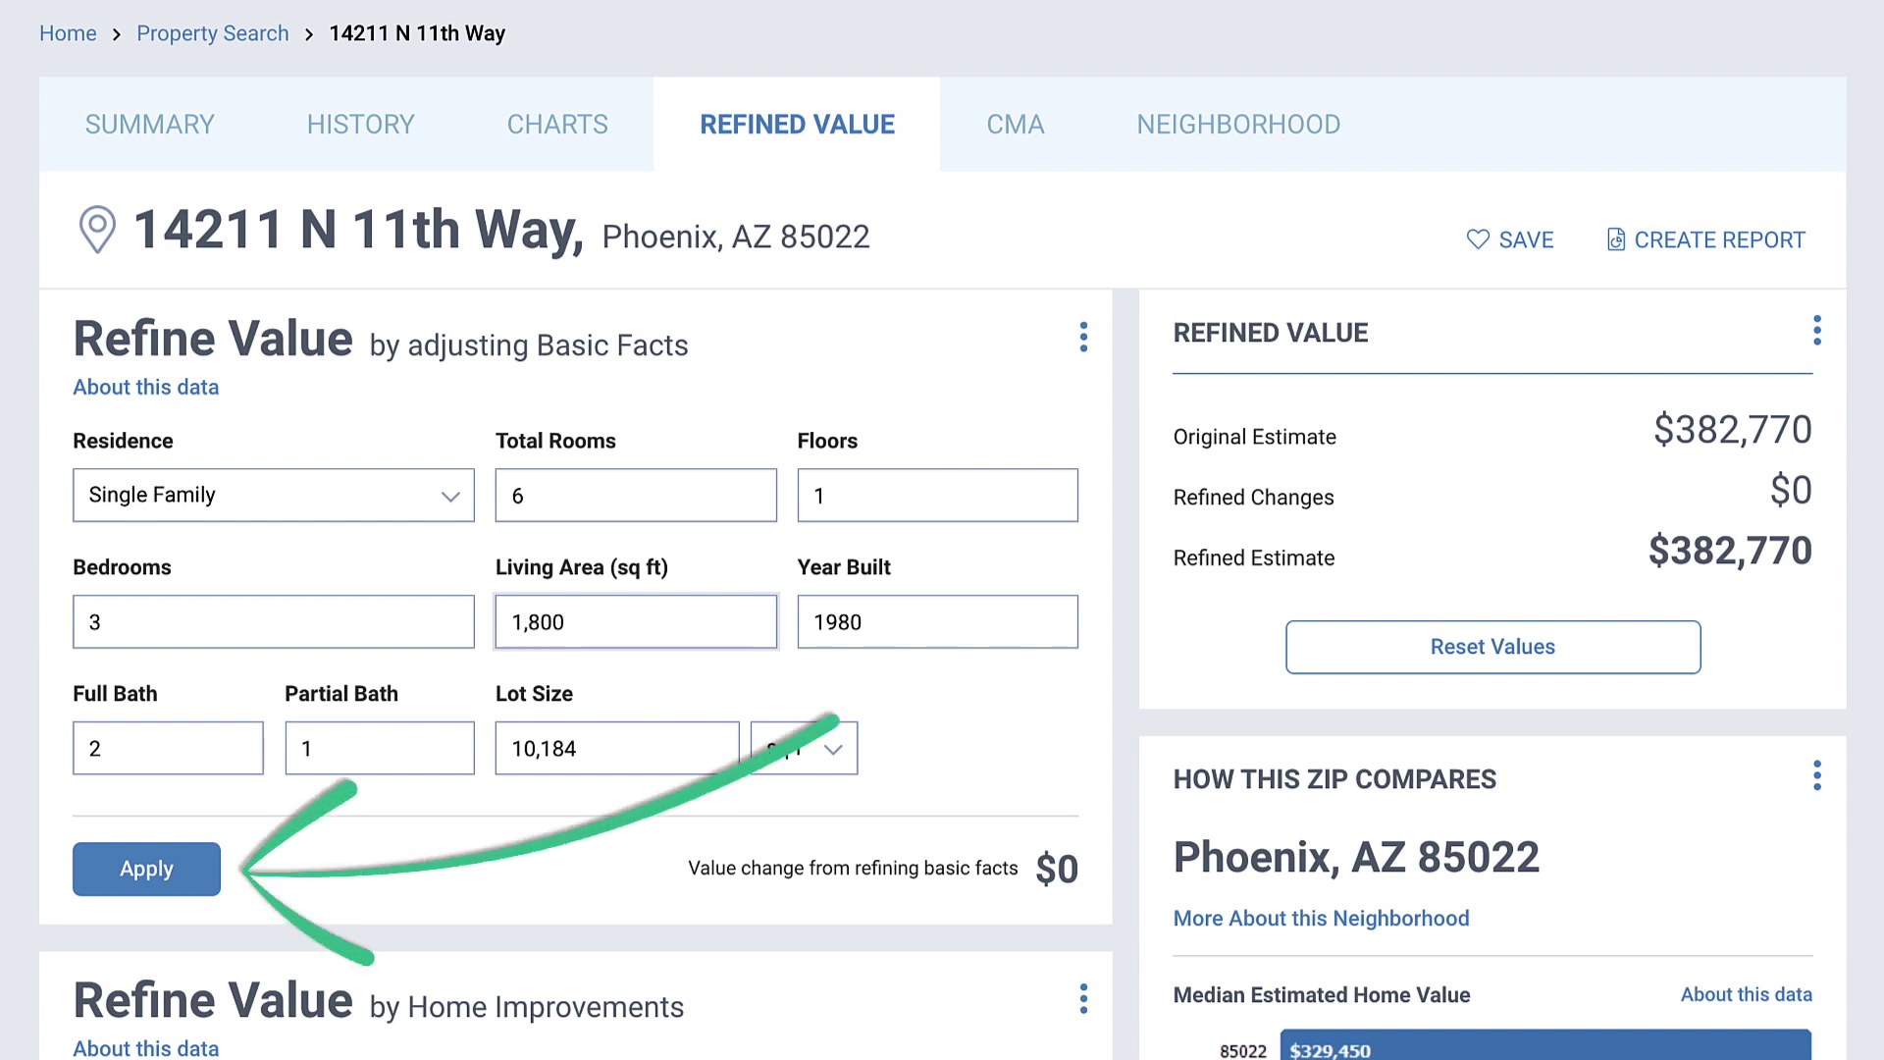
pyautogui.click(216, 860)
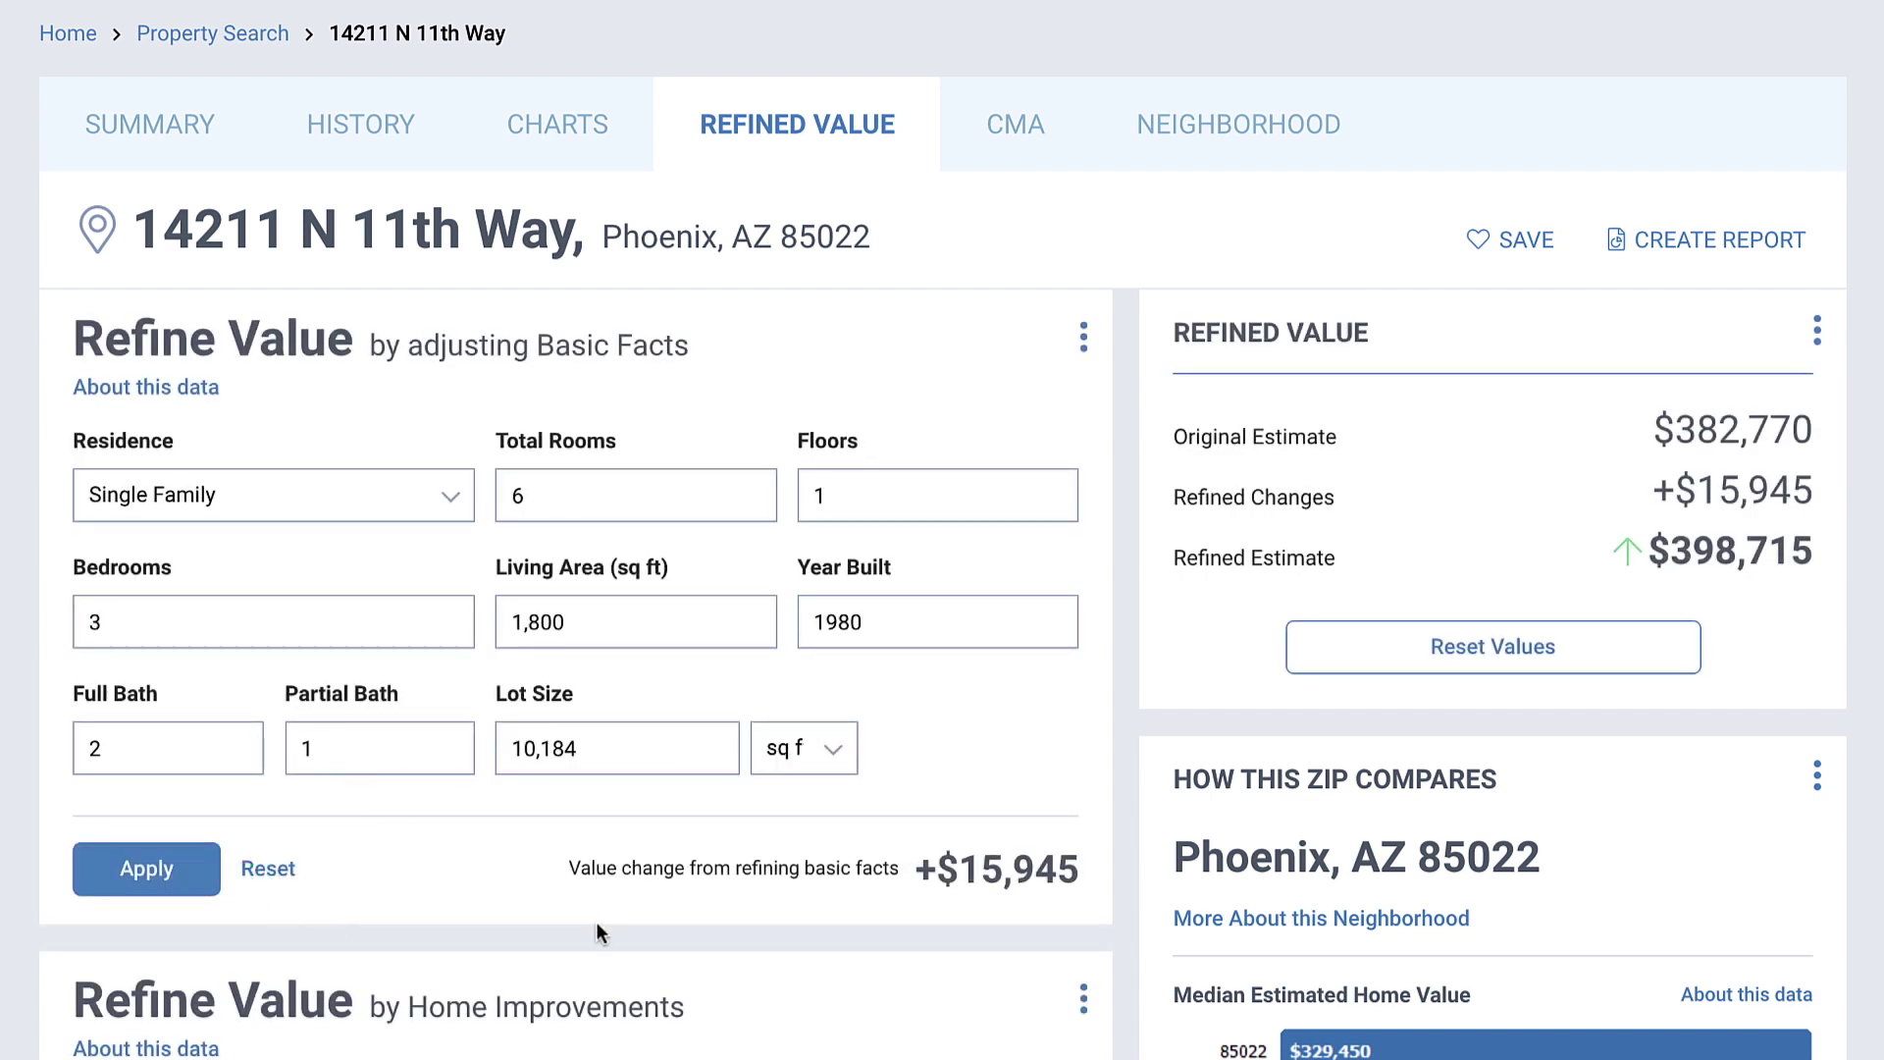
# Step: Add a $20,000 Family Room Addition completed February 2016 as a home improvement
pyautogui.scroll(-5, 597, 921)
pyautogui.scroll(-4, 594, 925)
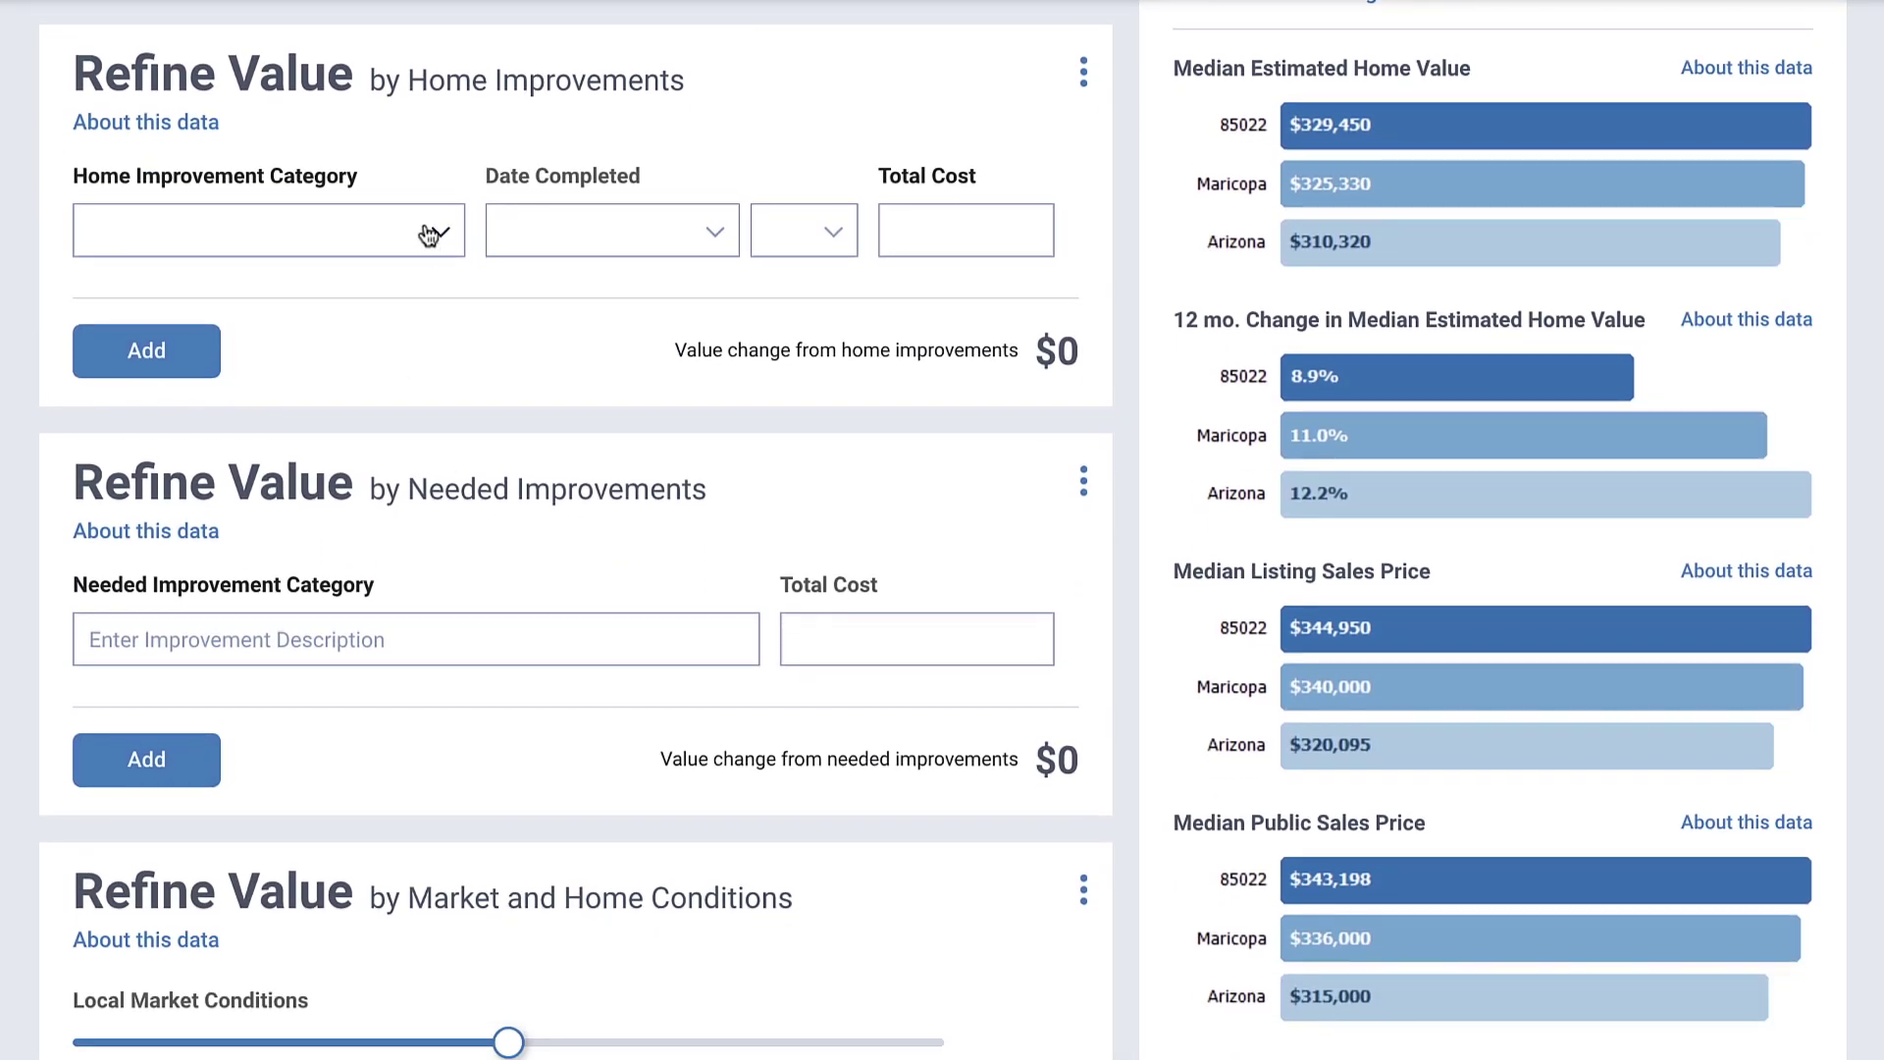
pyautogui.click(436, 235)
pyautogui.click(382, 625)
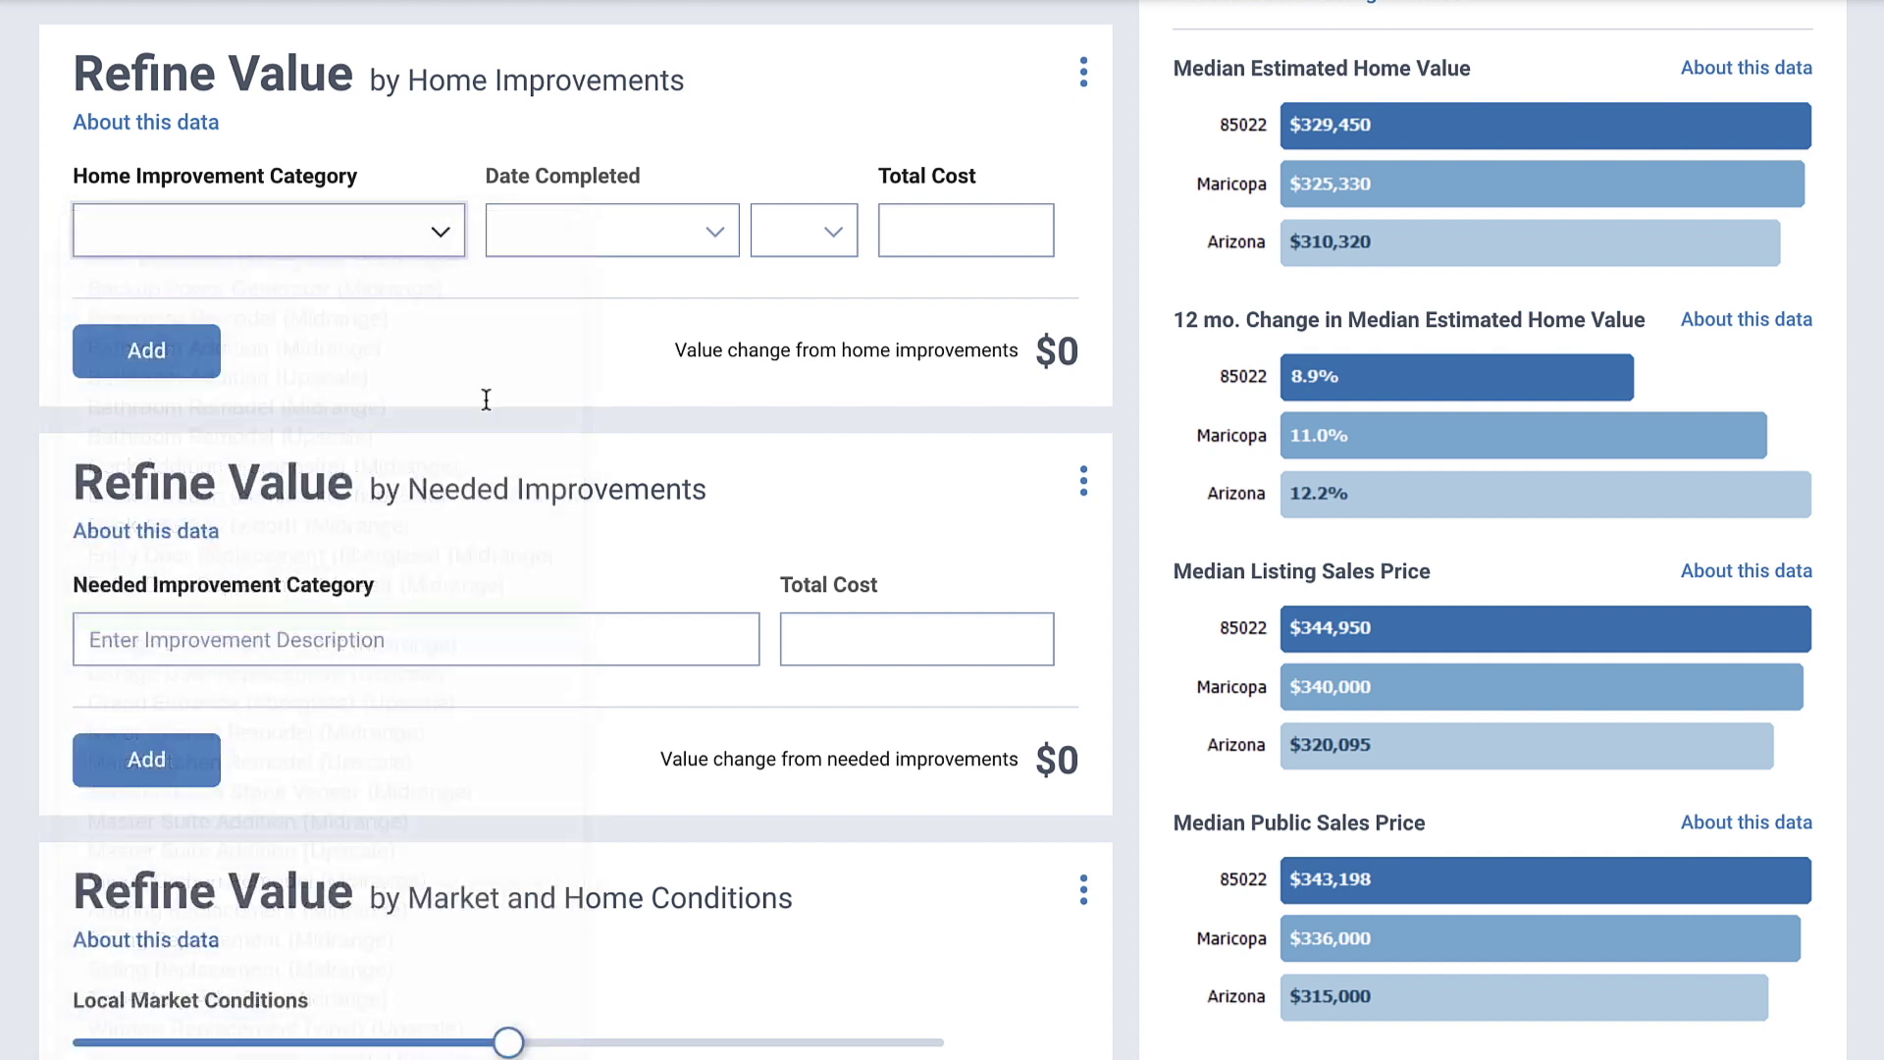
pyautogui.click(610, 246)
pyautogui.click(601, 294)
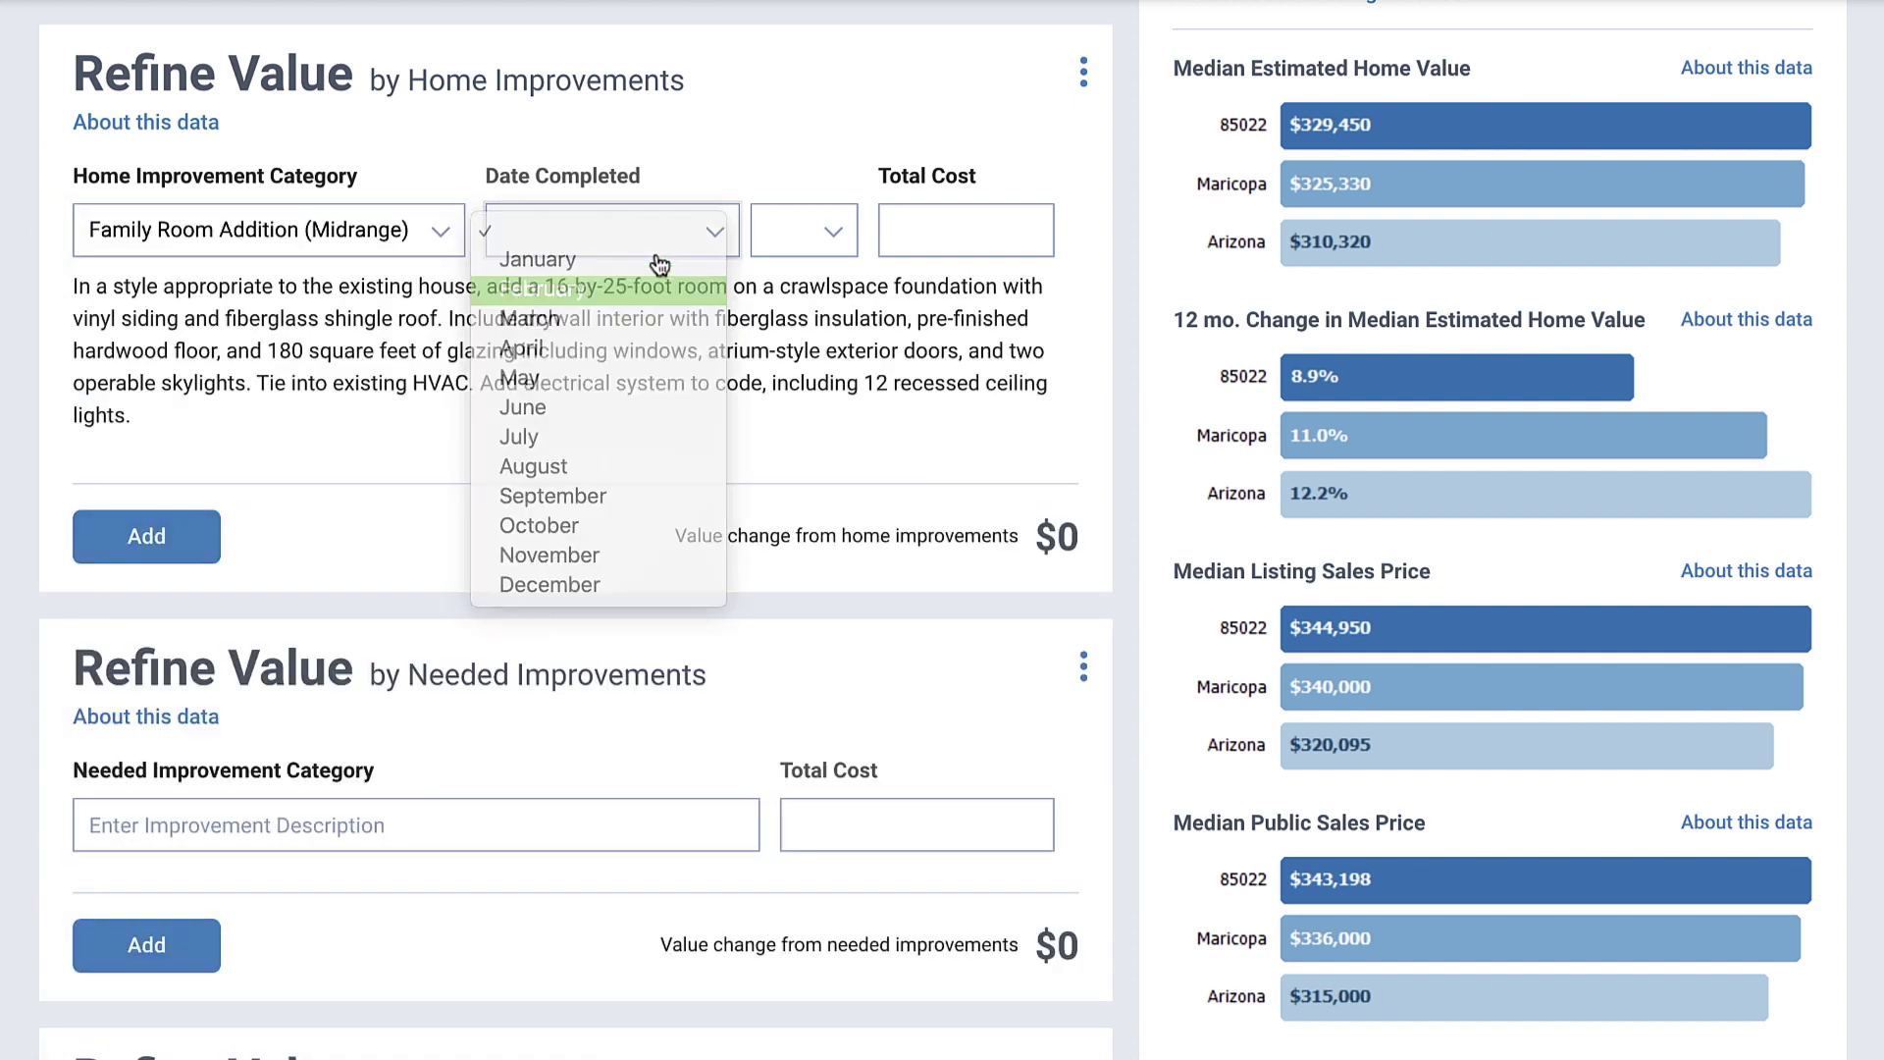
pyautogui.click(823, 234)
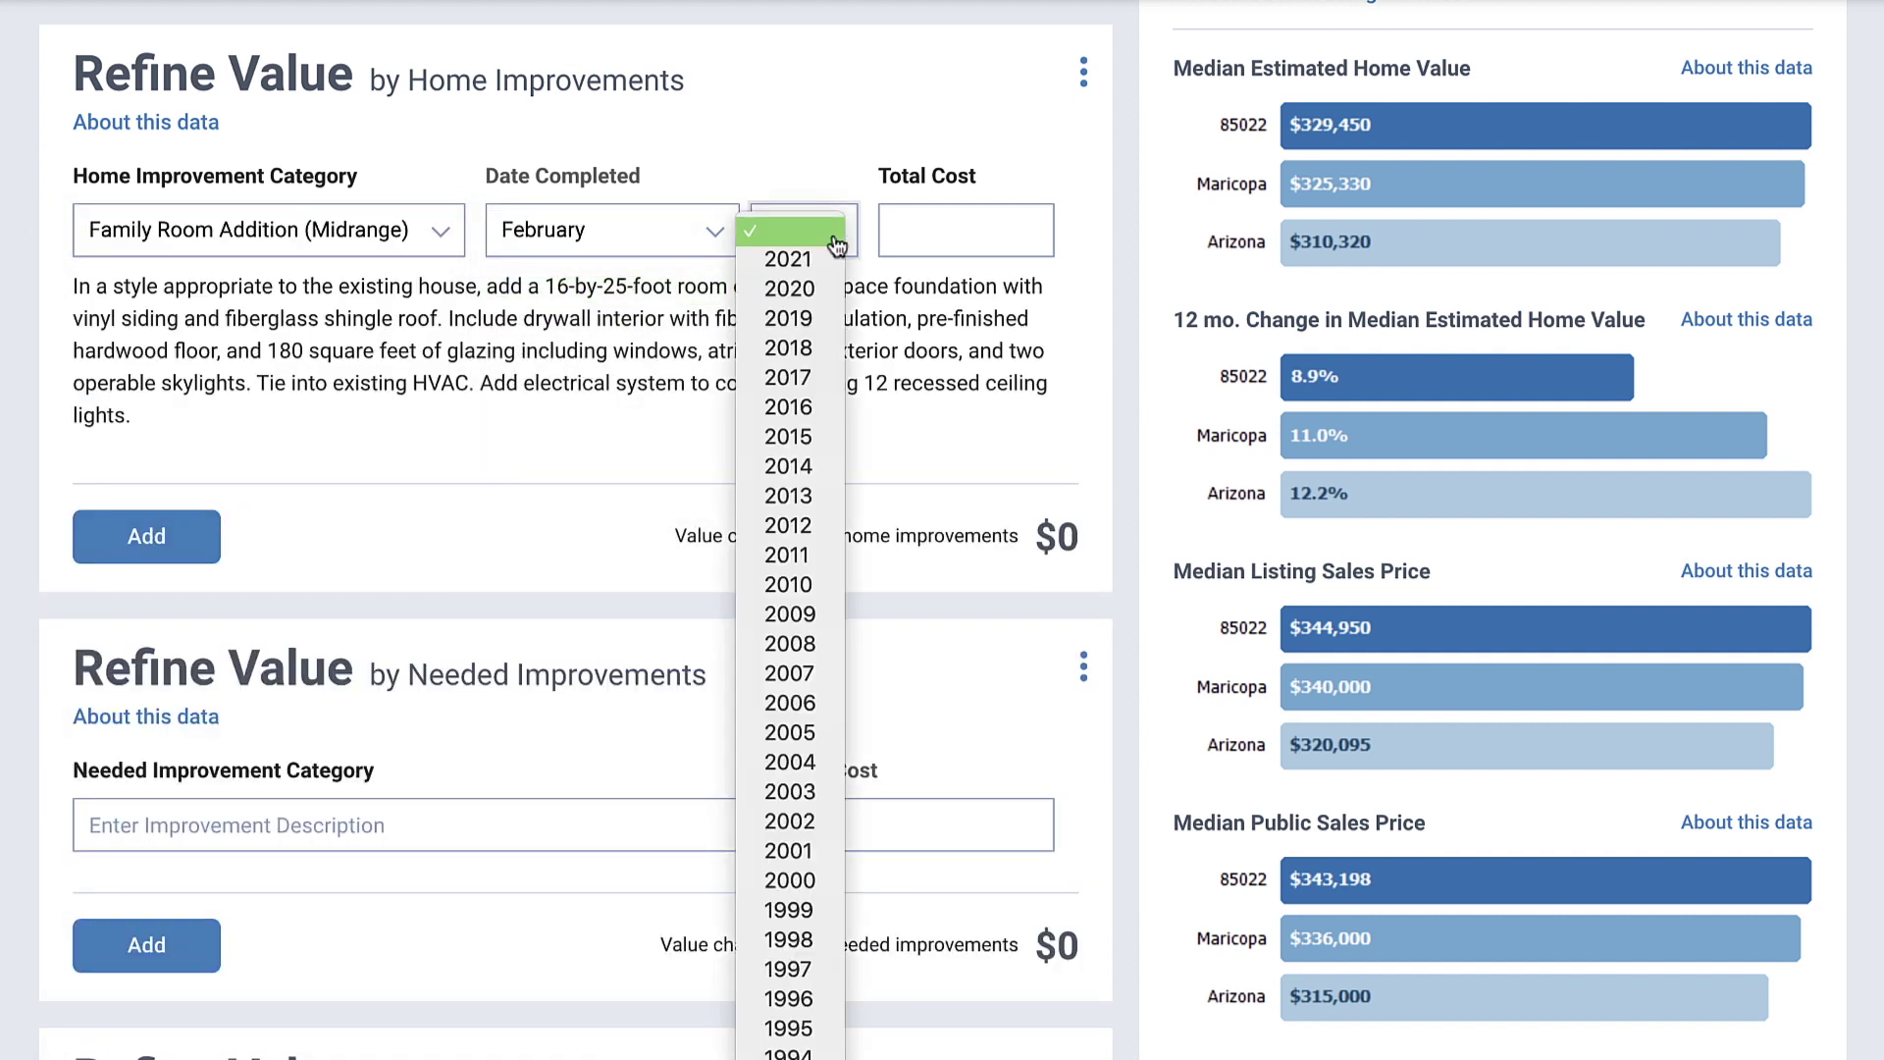
pyautogui.click(810, 413)
pyautogui.click(942, 235)
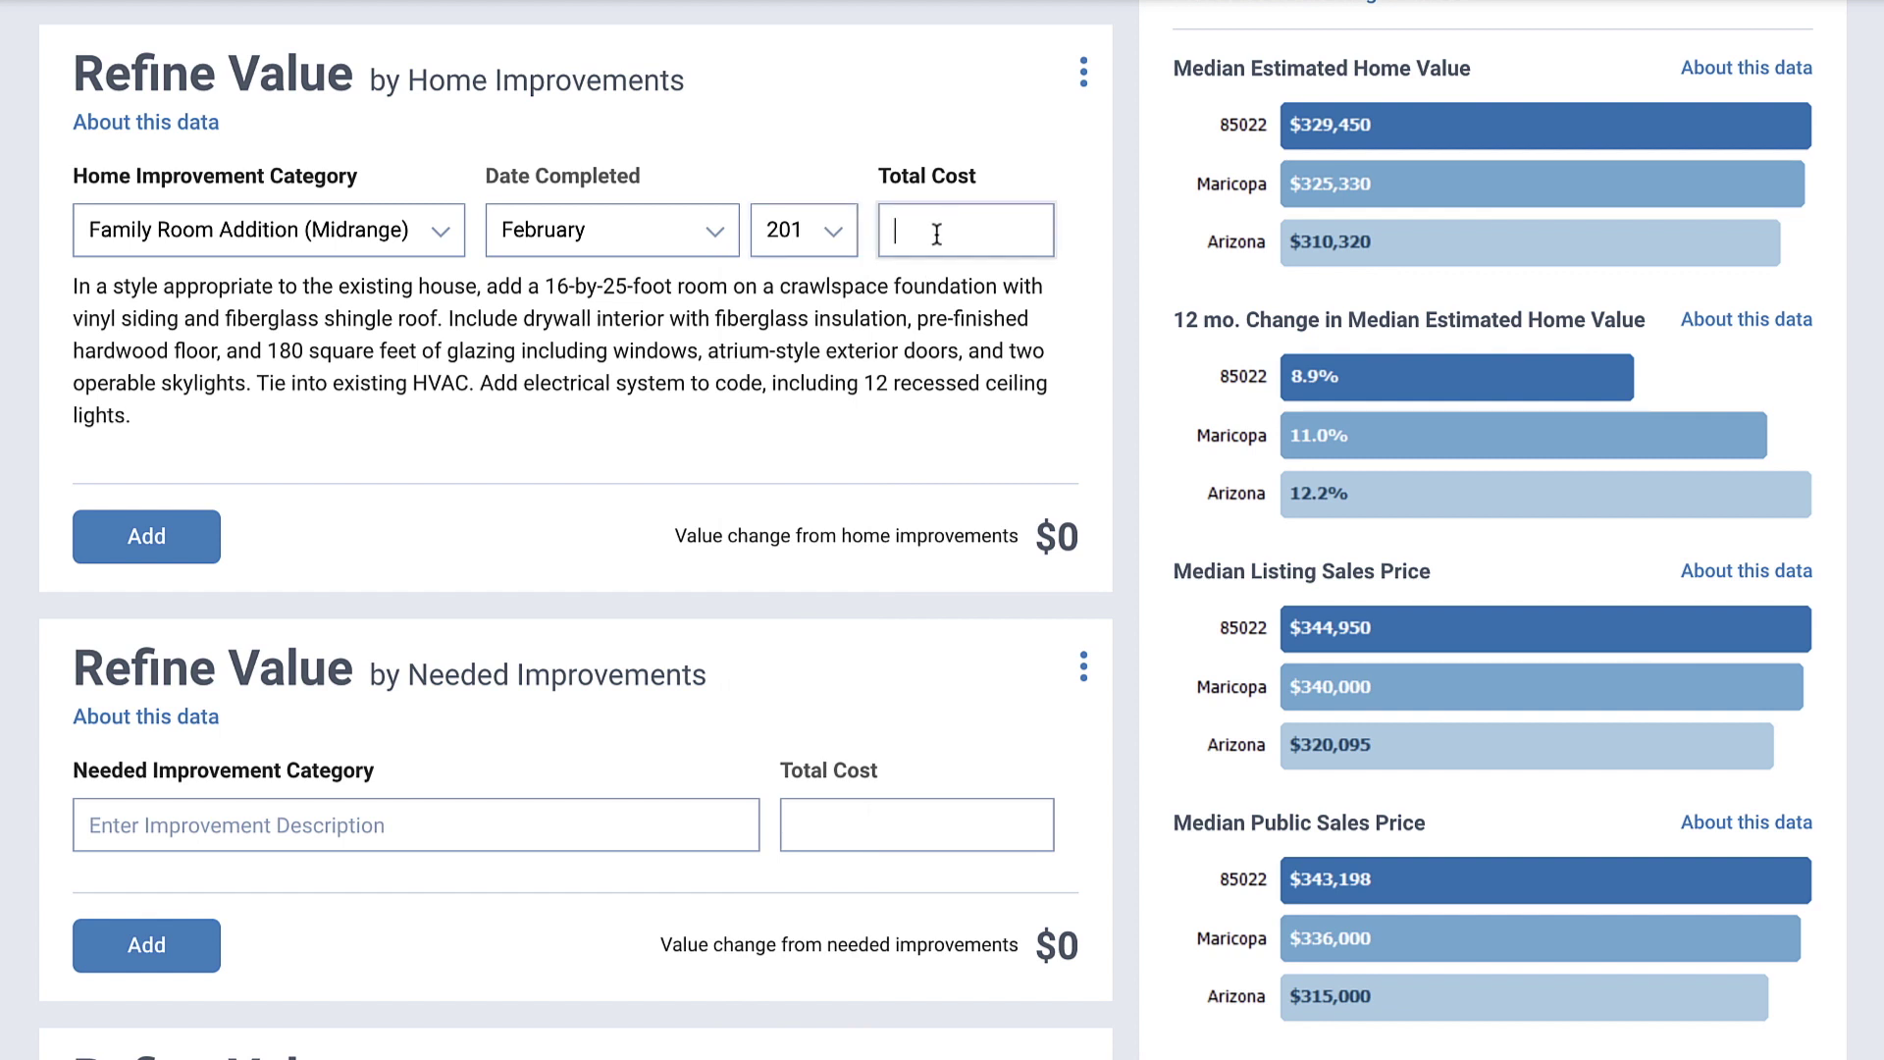
pyautogui.write('20,000')
pyautogui.click(162, 533)
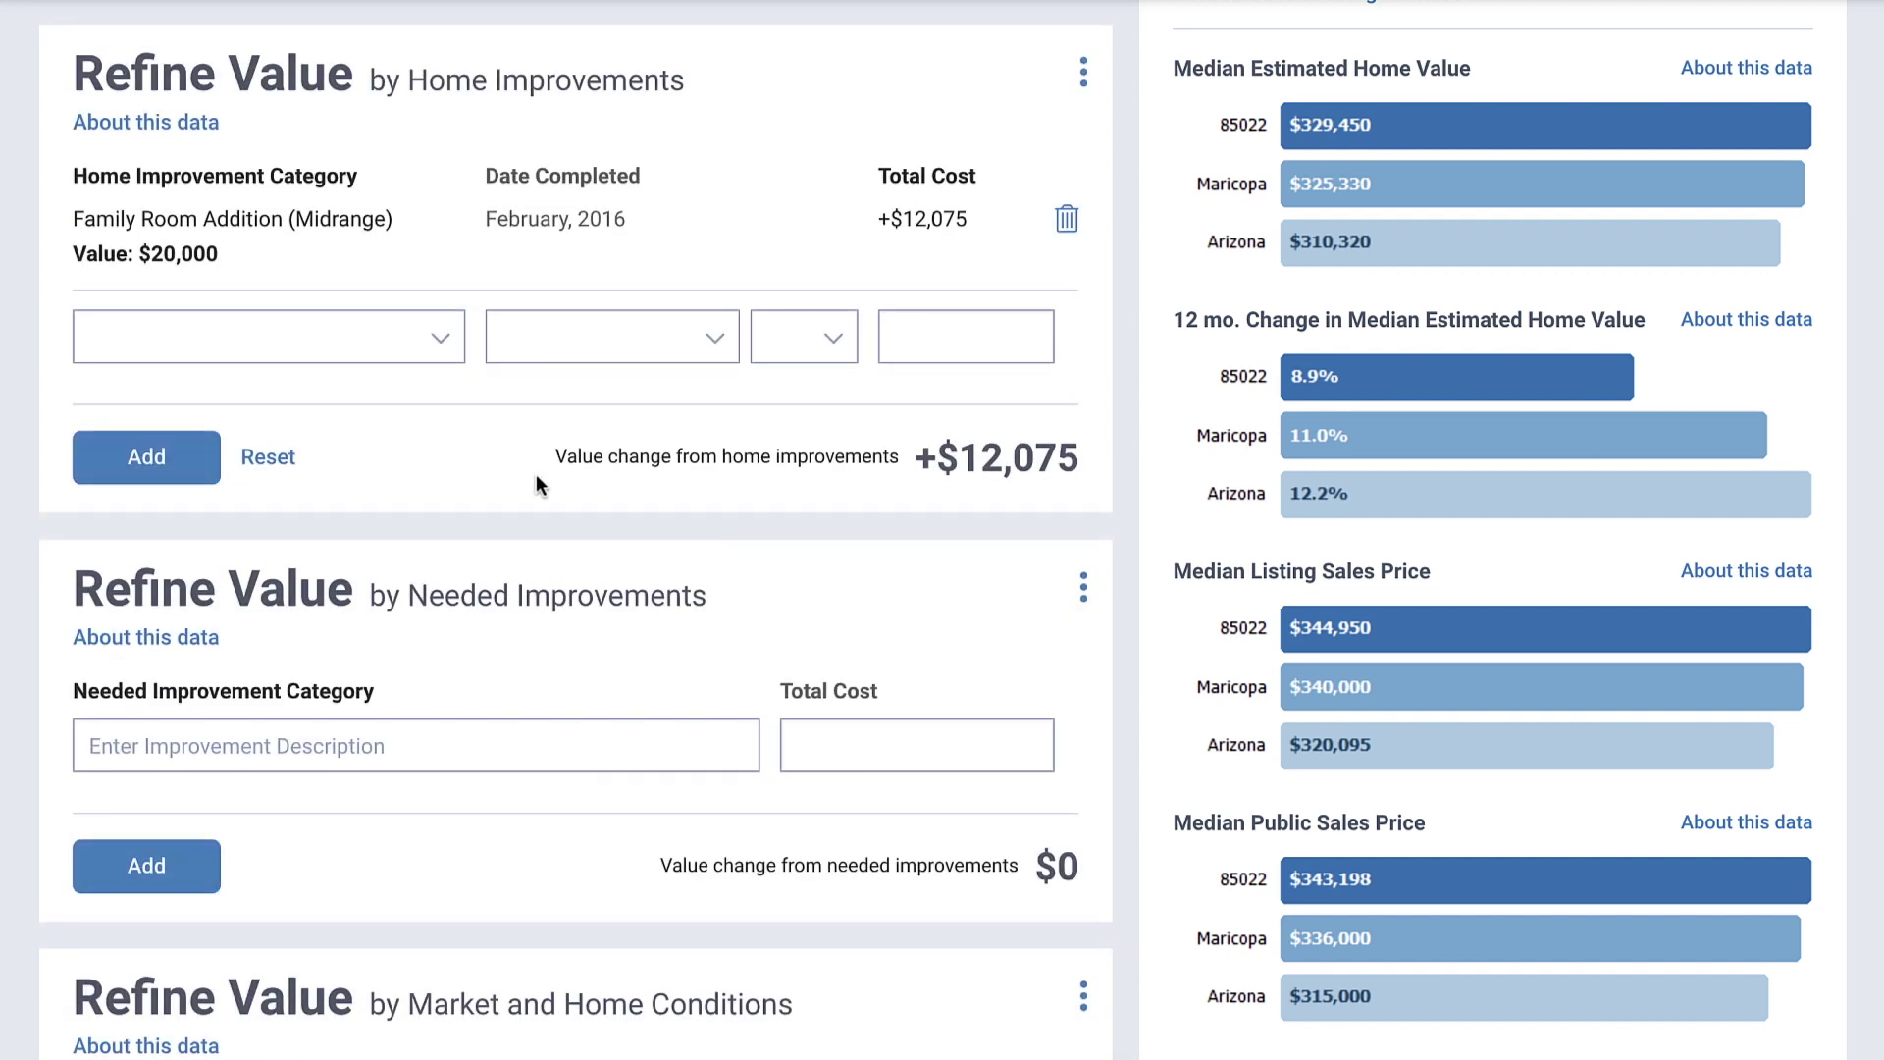
# Step: Add a $10,000 New Roof as a needed improvement
pyautogui.click(359, 743)
pyautogui.write('New Roof')
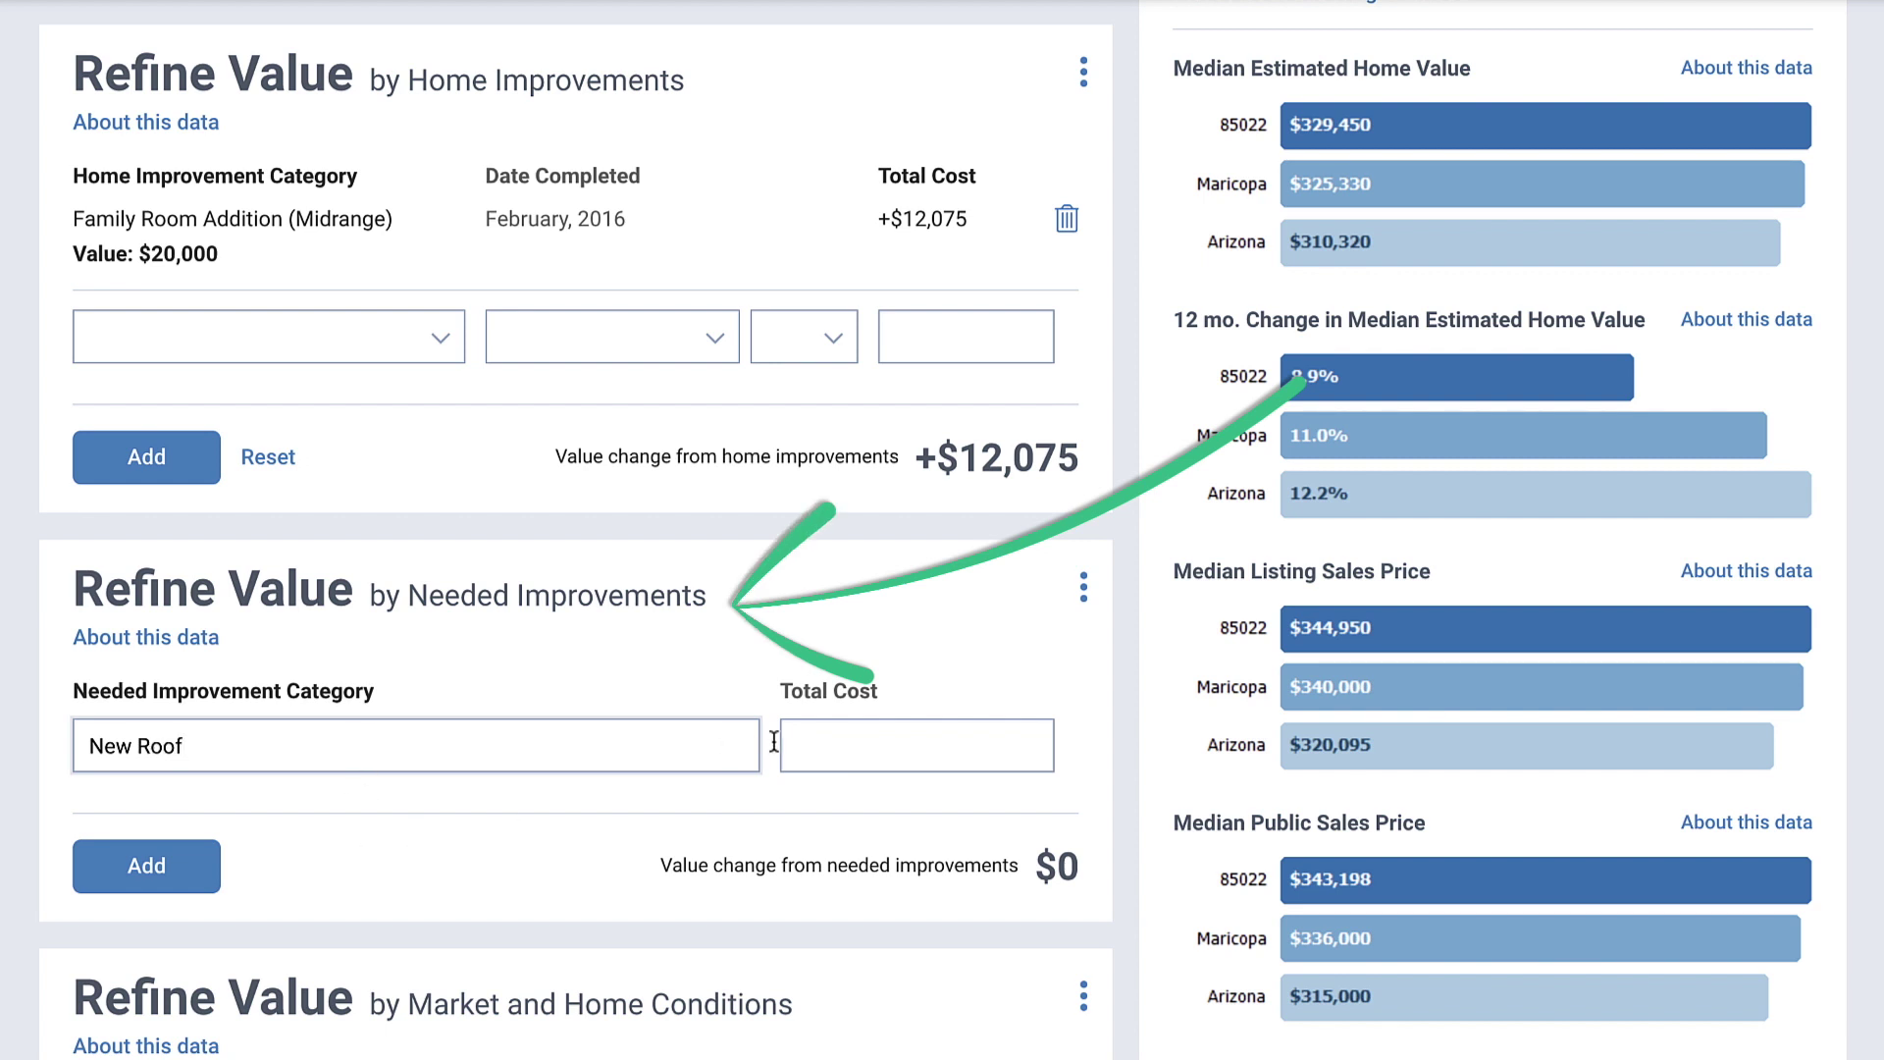
pyautogui.click(824, 750)
pyautogui.write('100000')
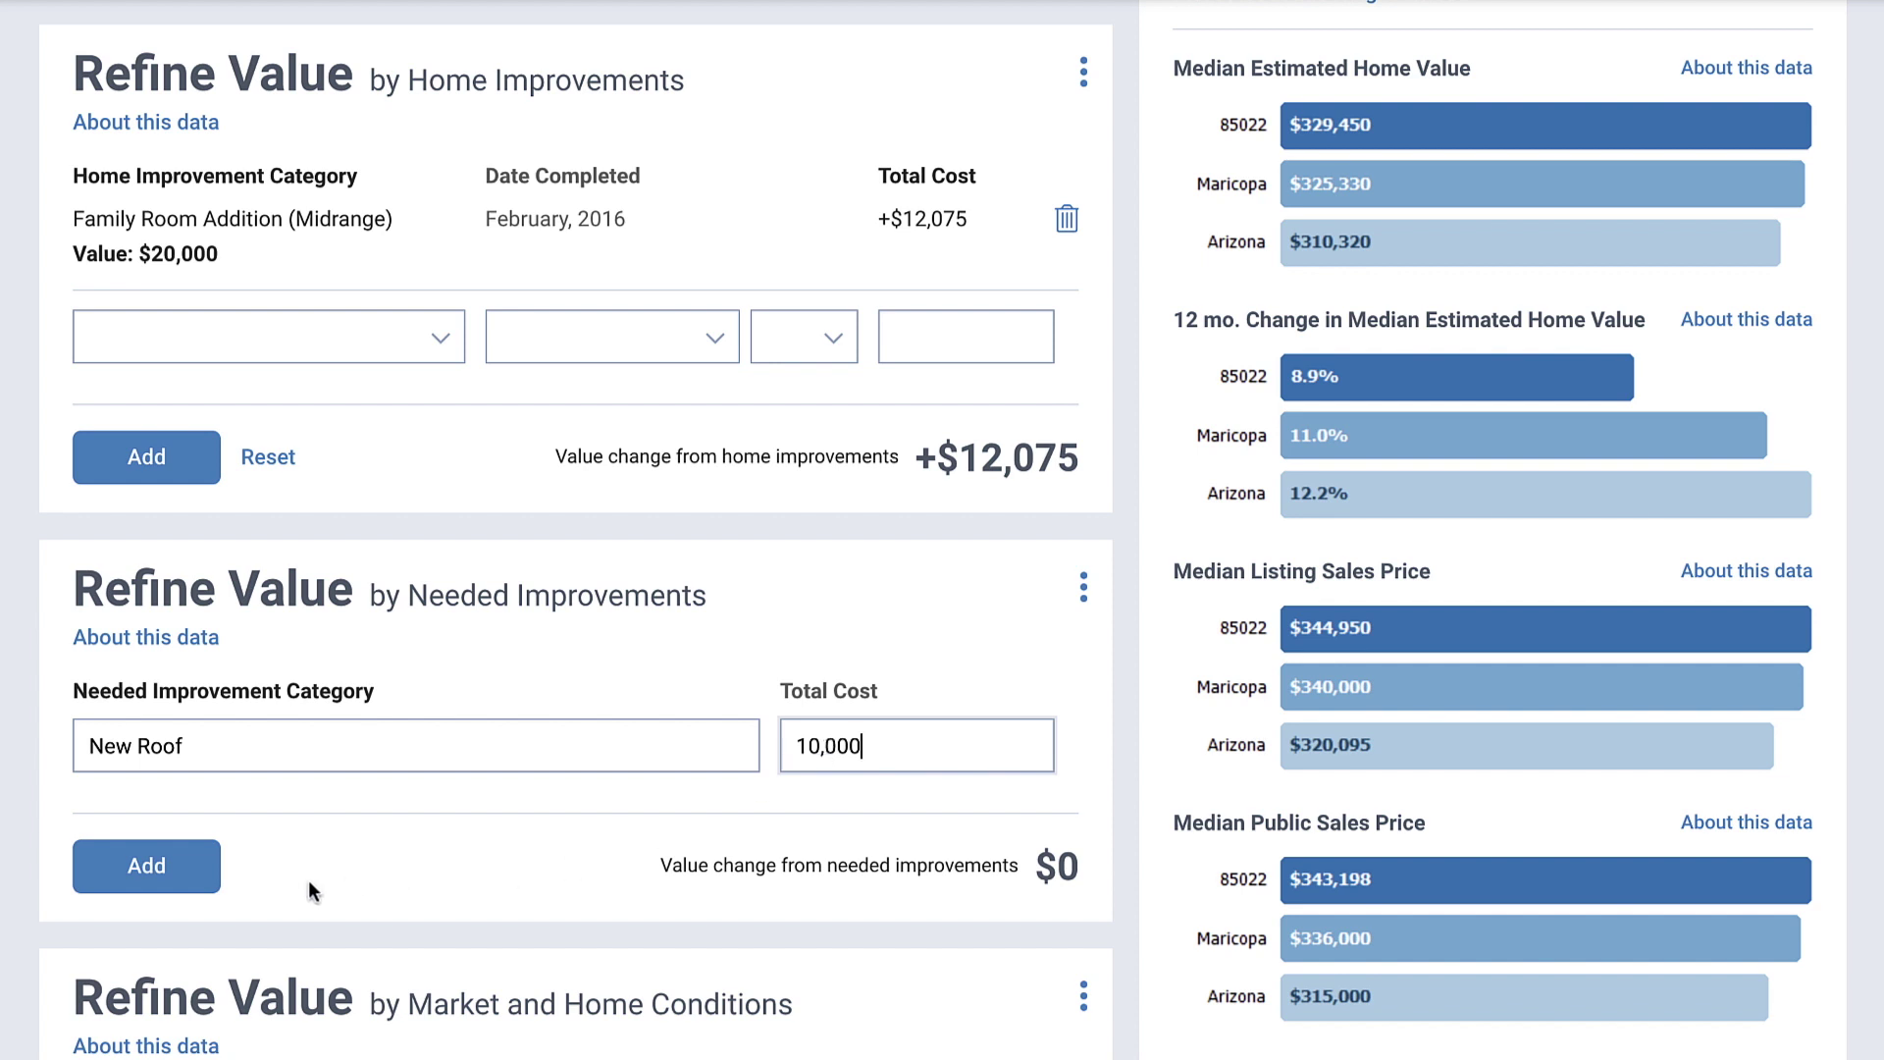
pyautogui.click(184, 880)
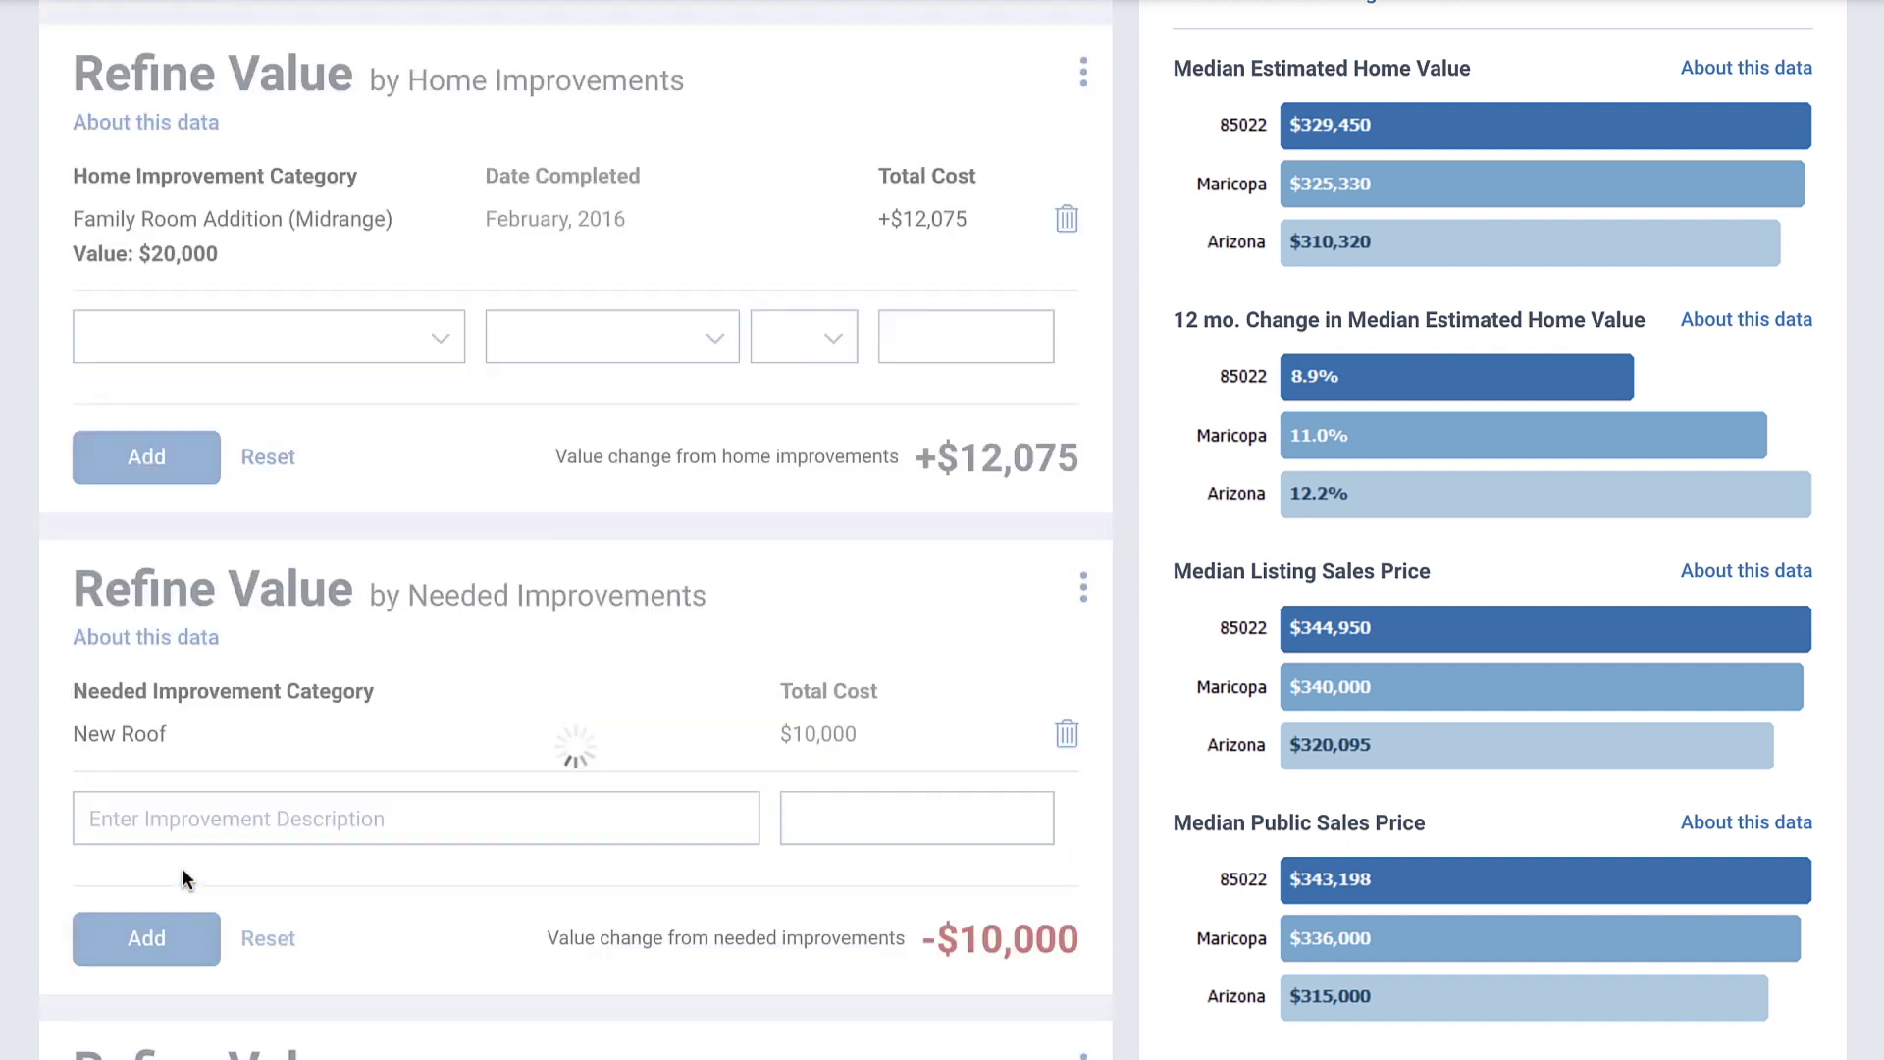
# Step: Nudge market conditions toward hot, rate the view slightly below and privacy above comparables
pyautogui.scroll(-10, 653, 1035)
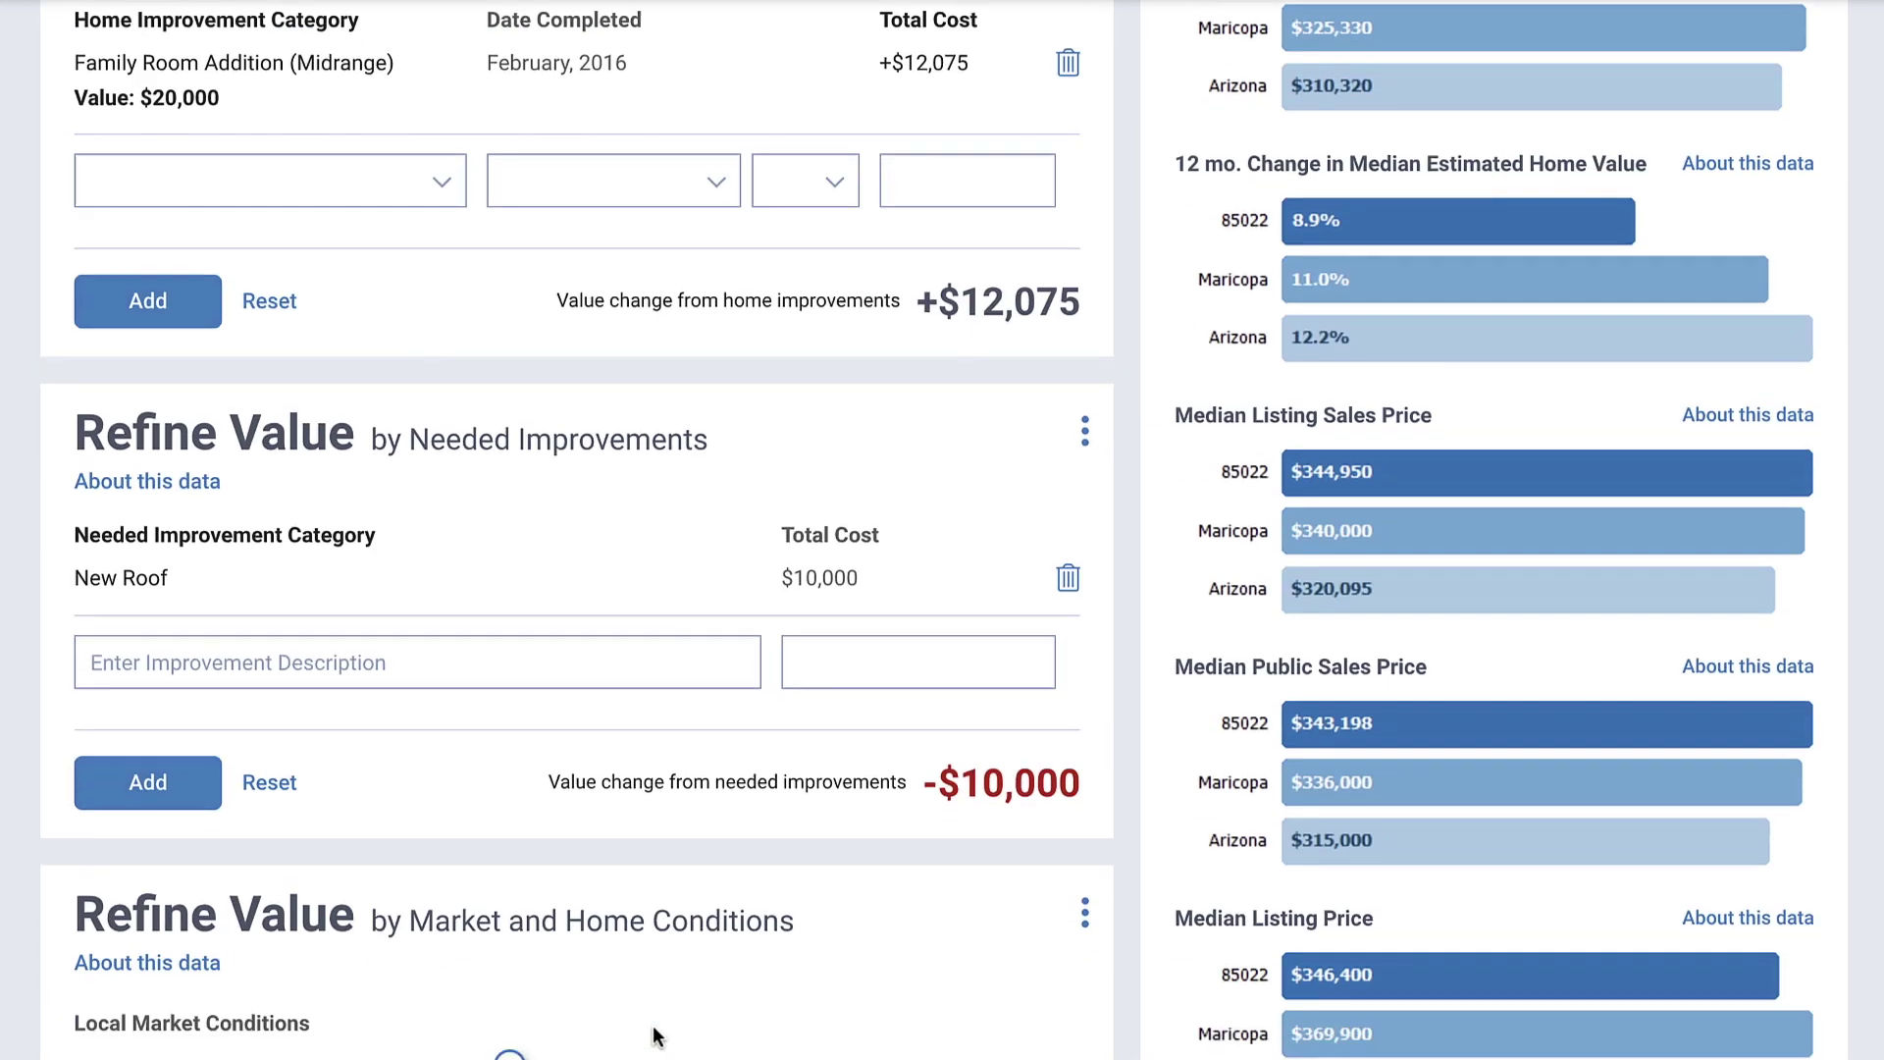
pyautogui.scroll(-2, 668, 1040)
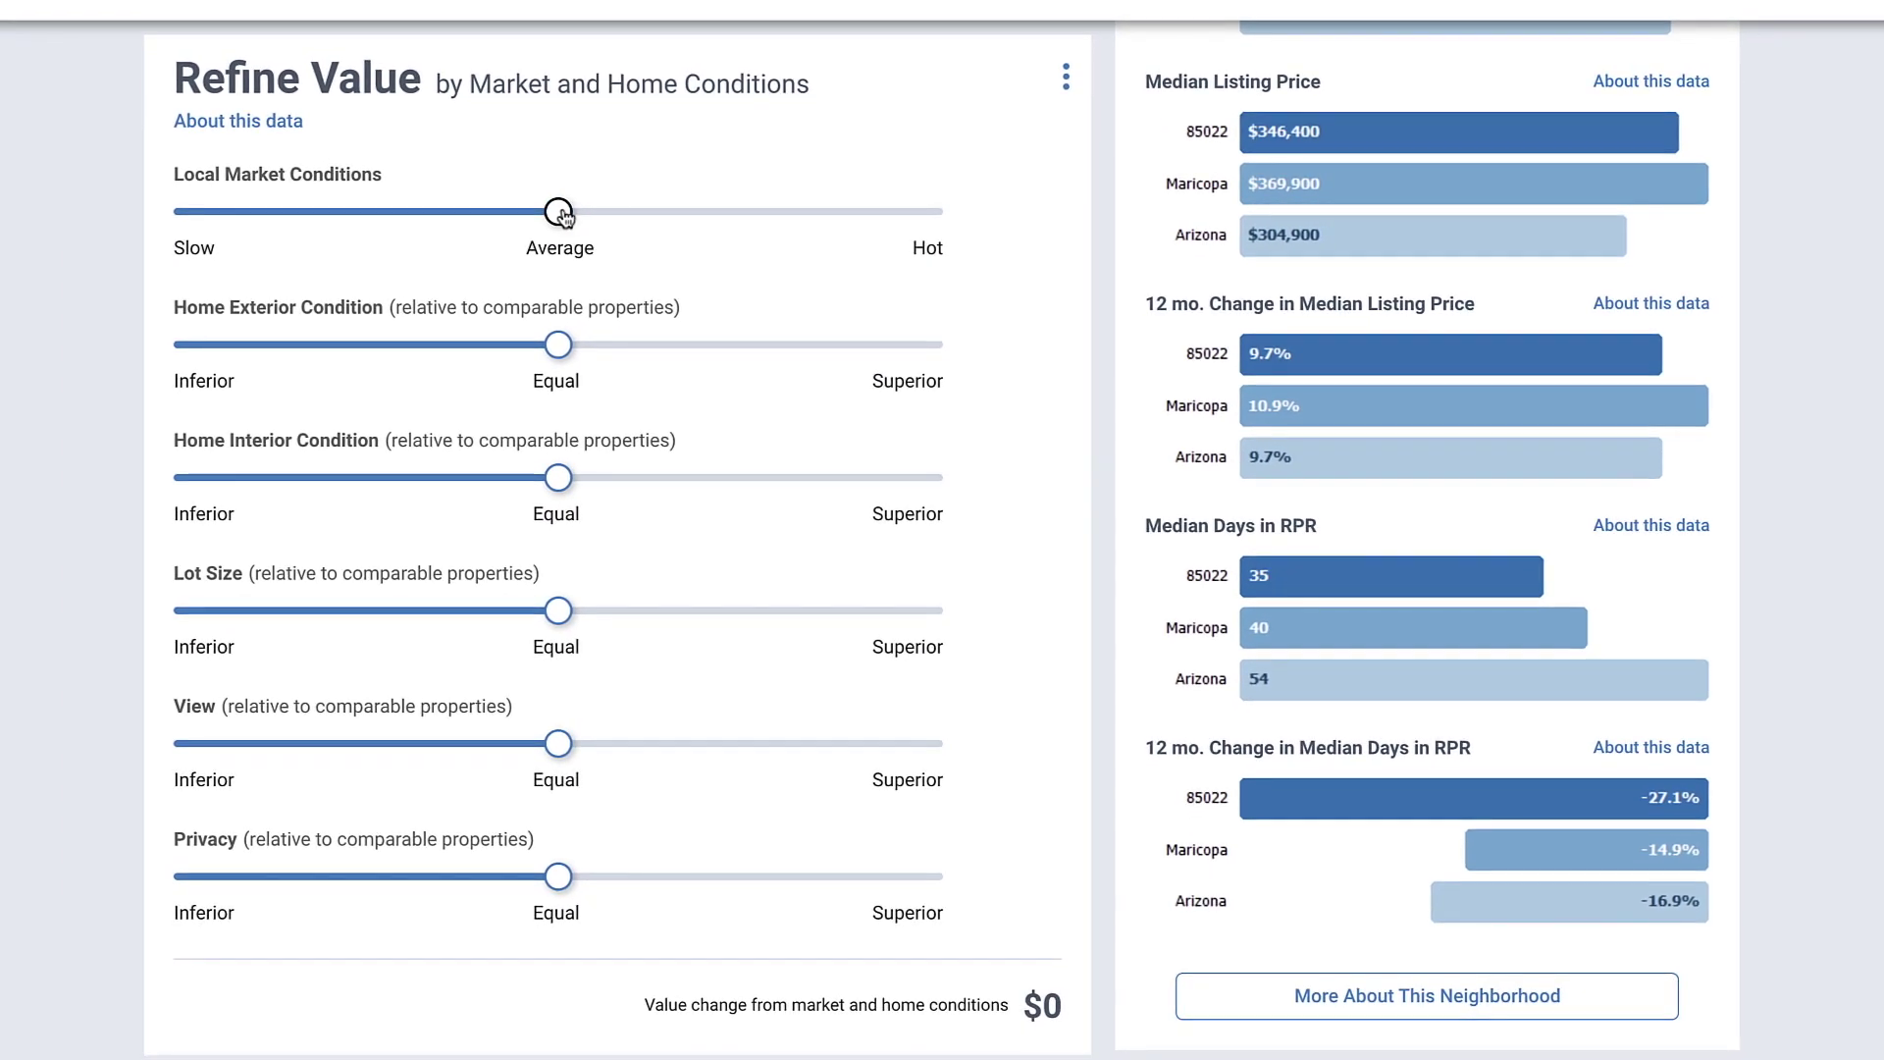
pyautogui.moveTo(613, 210); pyautogui.dragTo(636, 213)
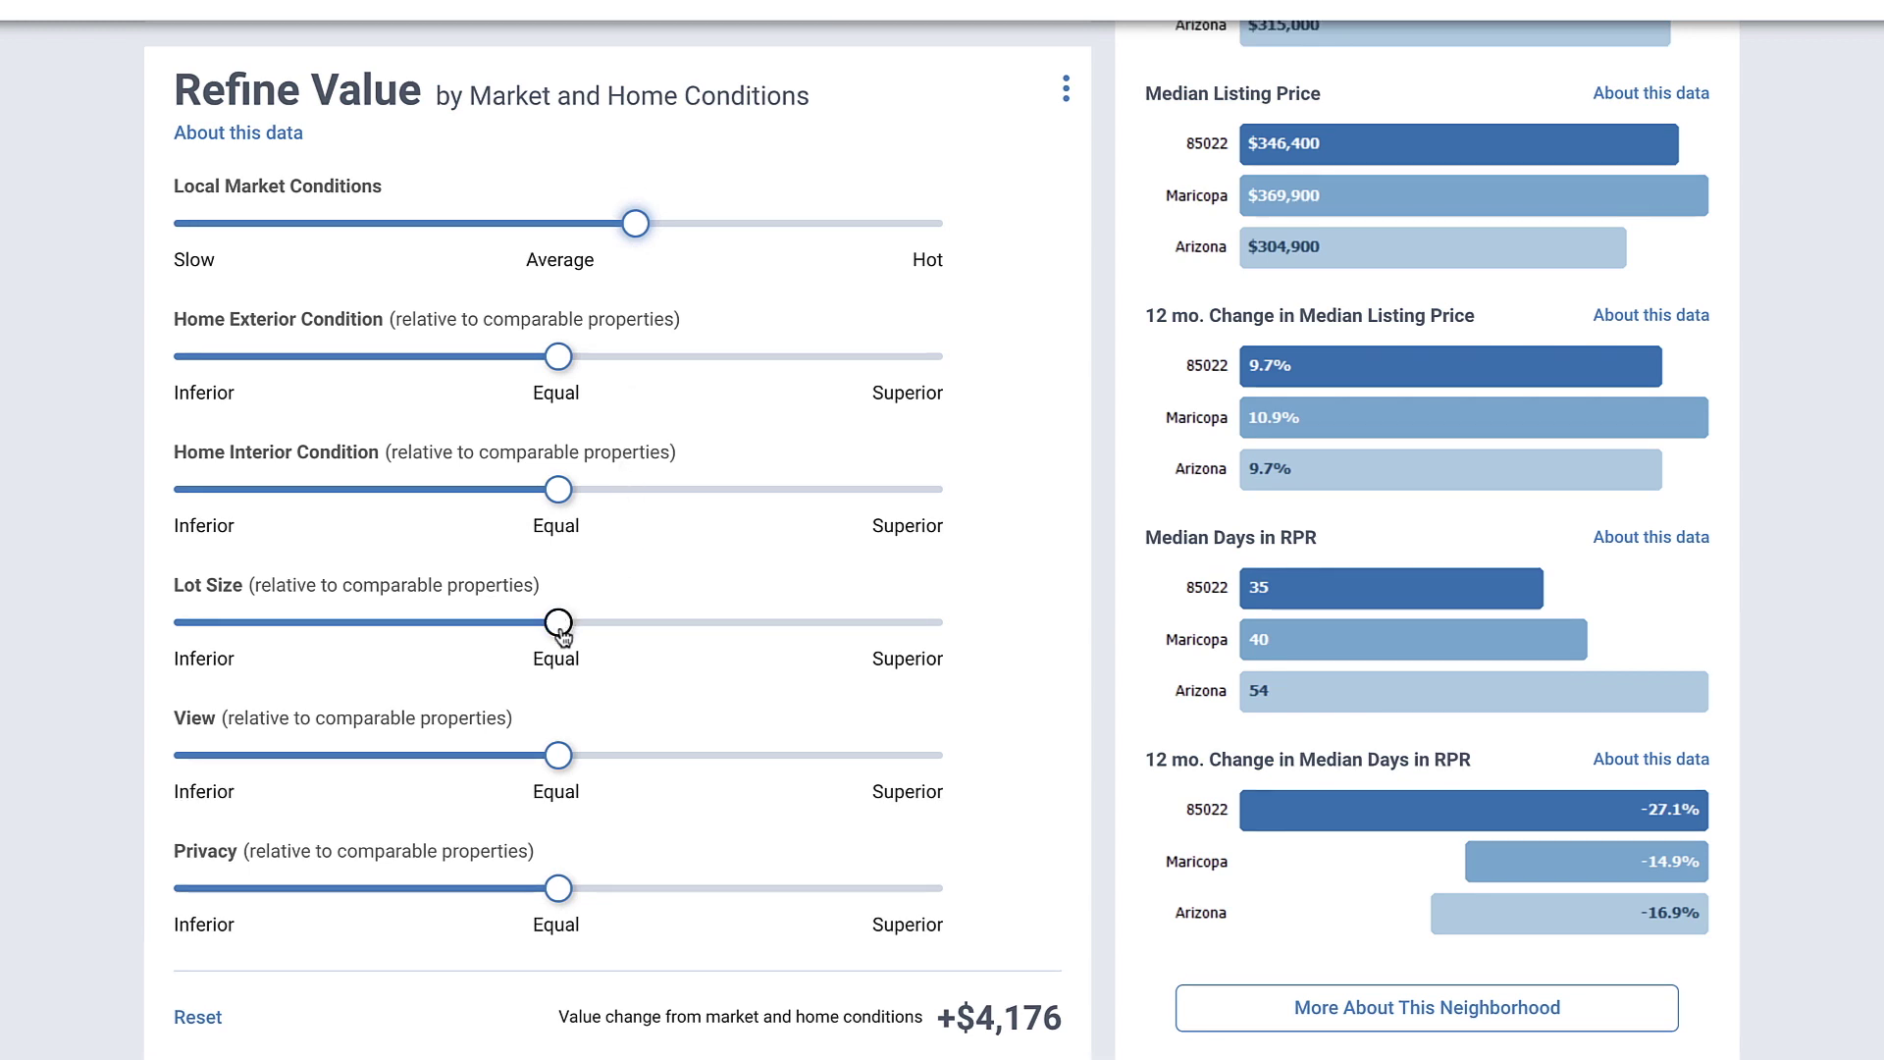
pyautogui.moveTo(558, 756); pyautogui.dragTo(493, 764)
pyautogui.moveTo(611, 898); pyautogui.dragTo(628, 908)
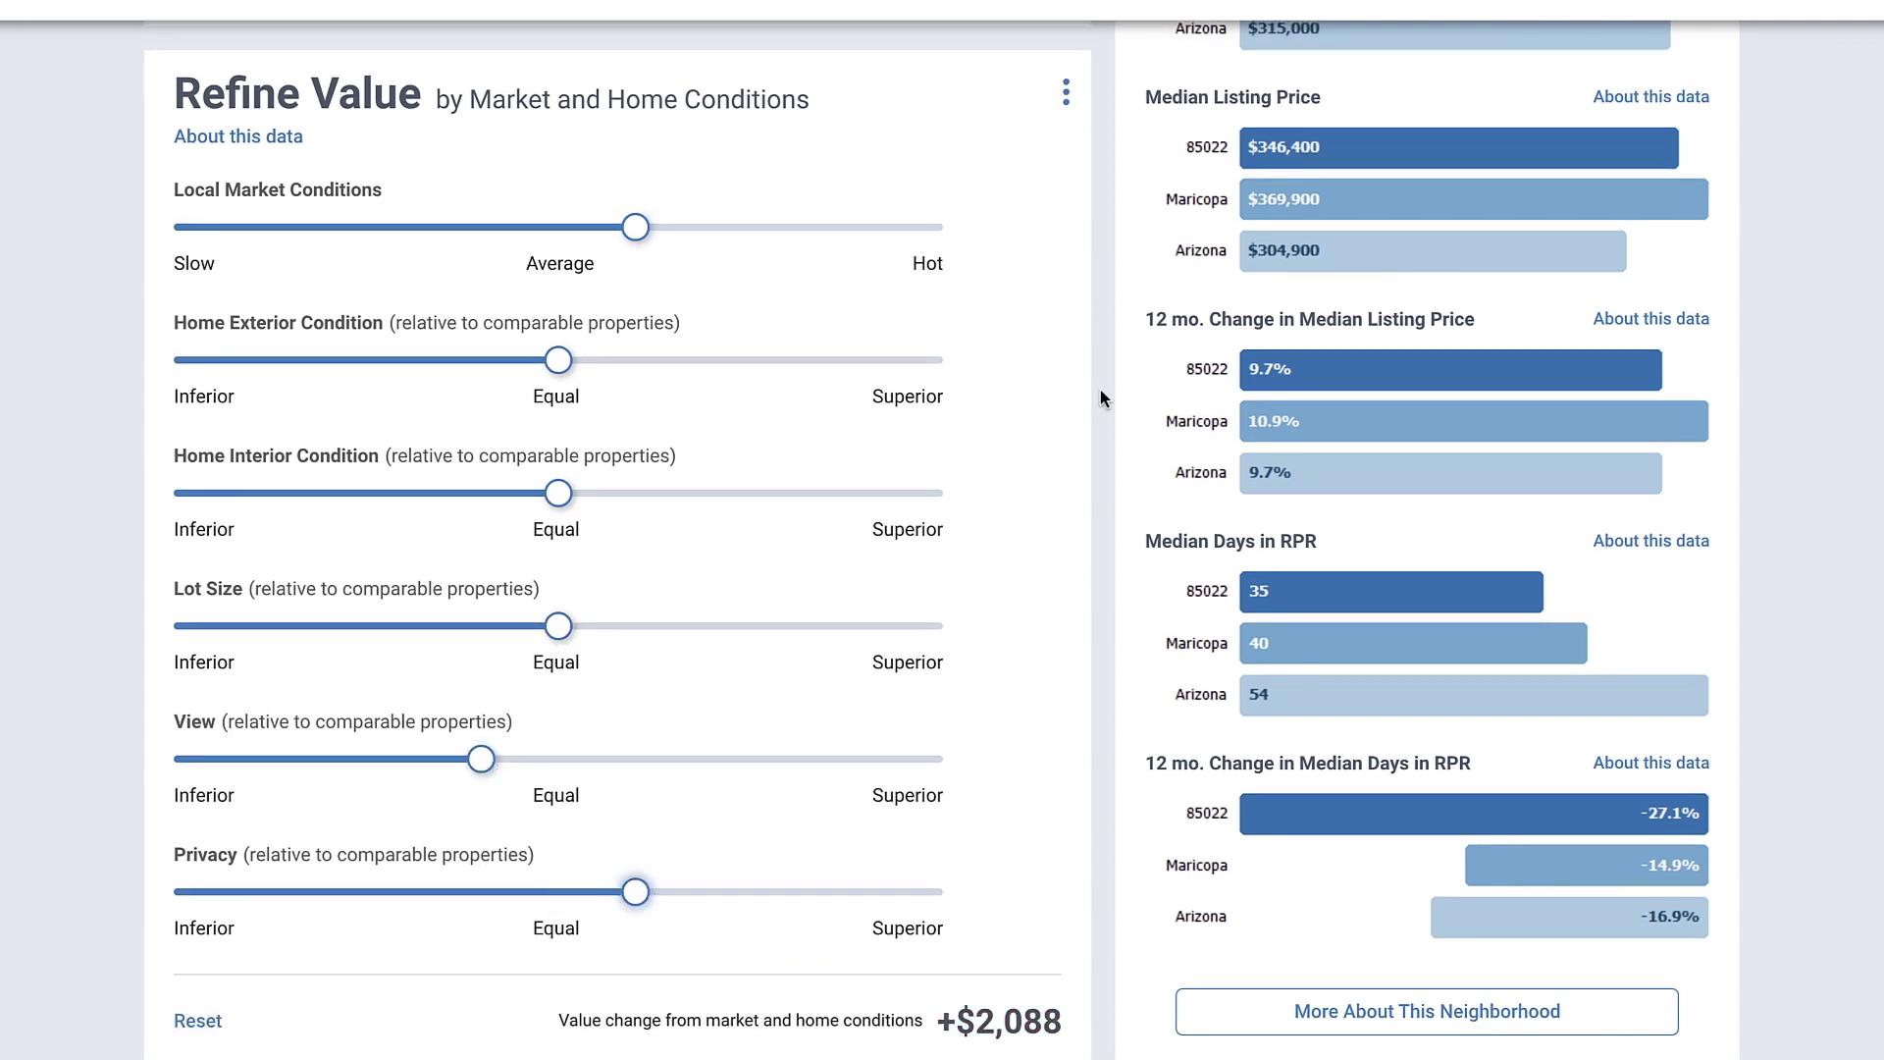
pyautogui.scroll(15, 1100, 391)
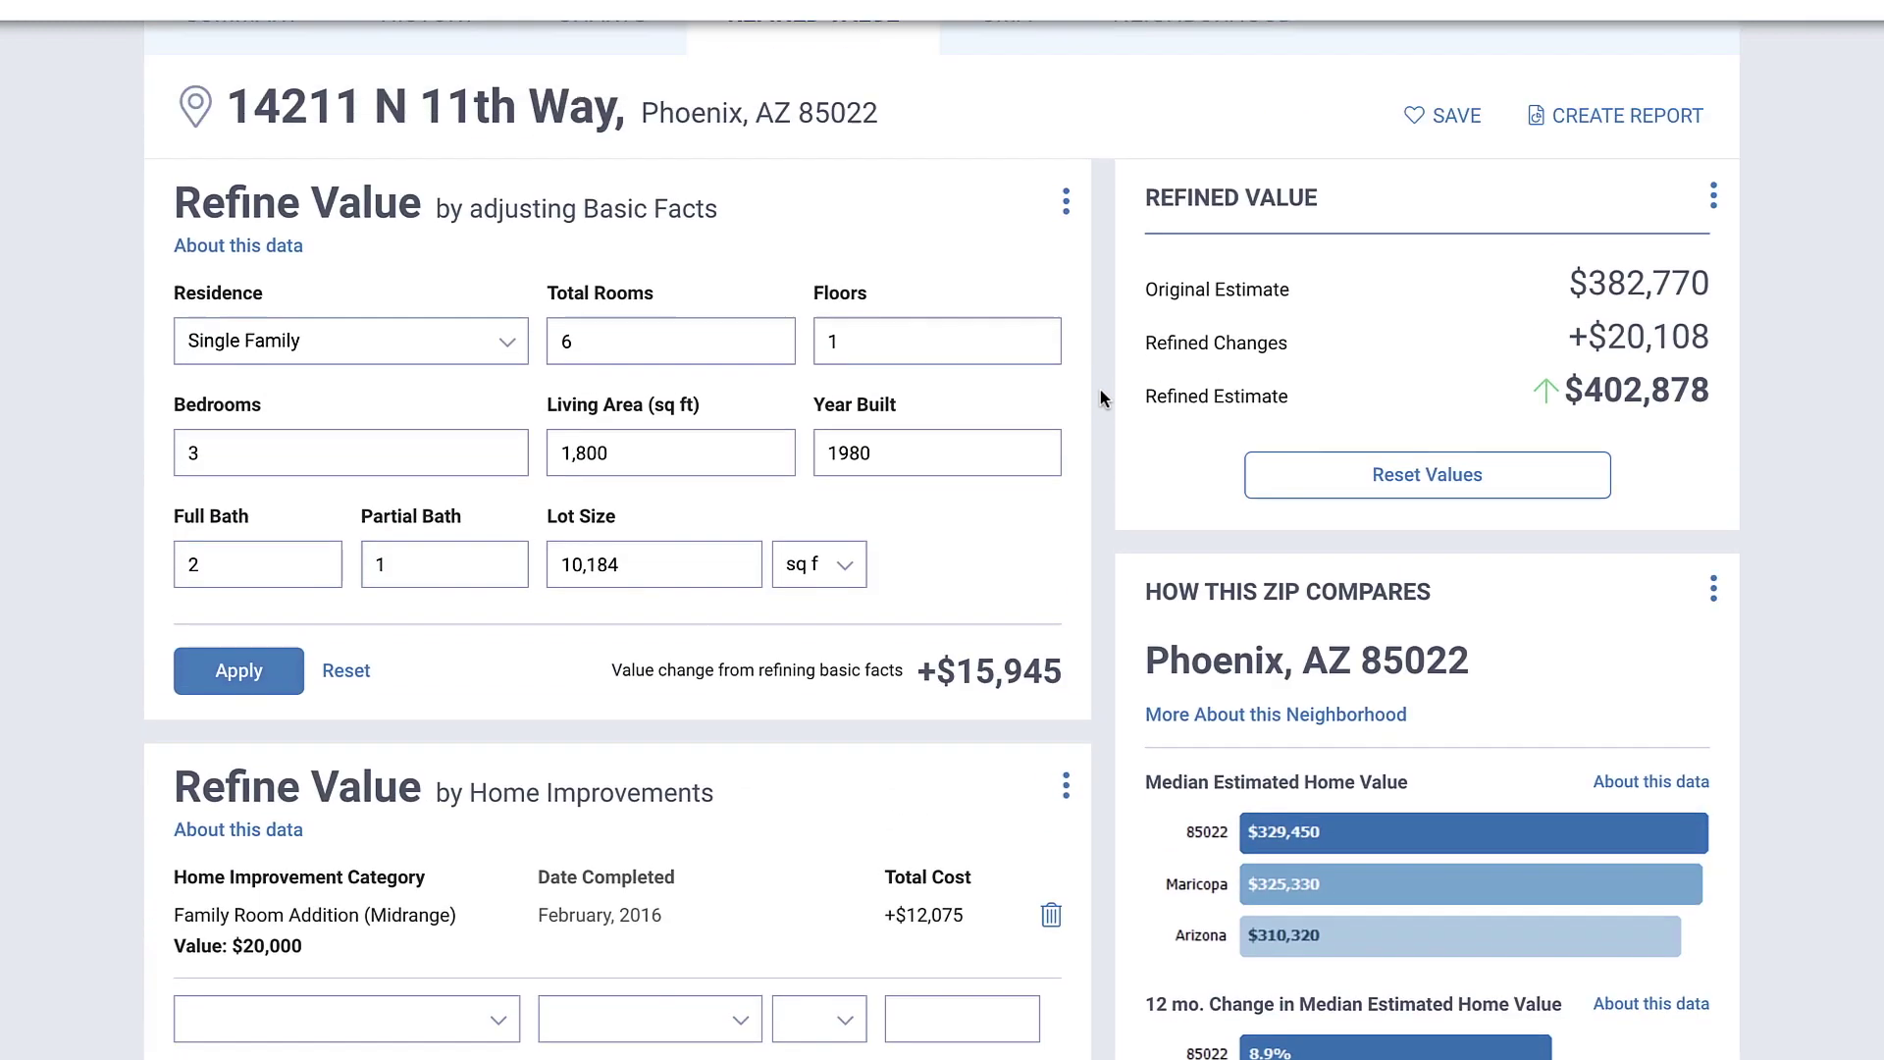
pyautogui.scroll(2, 1101, 395)
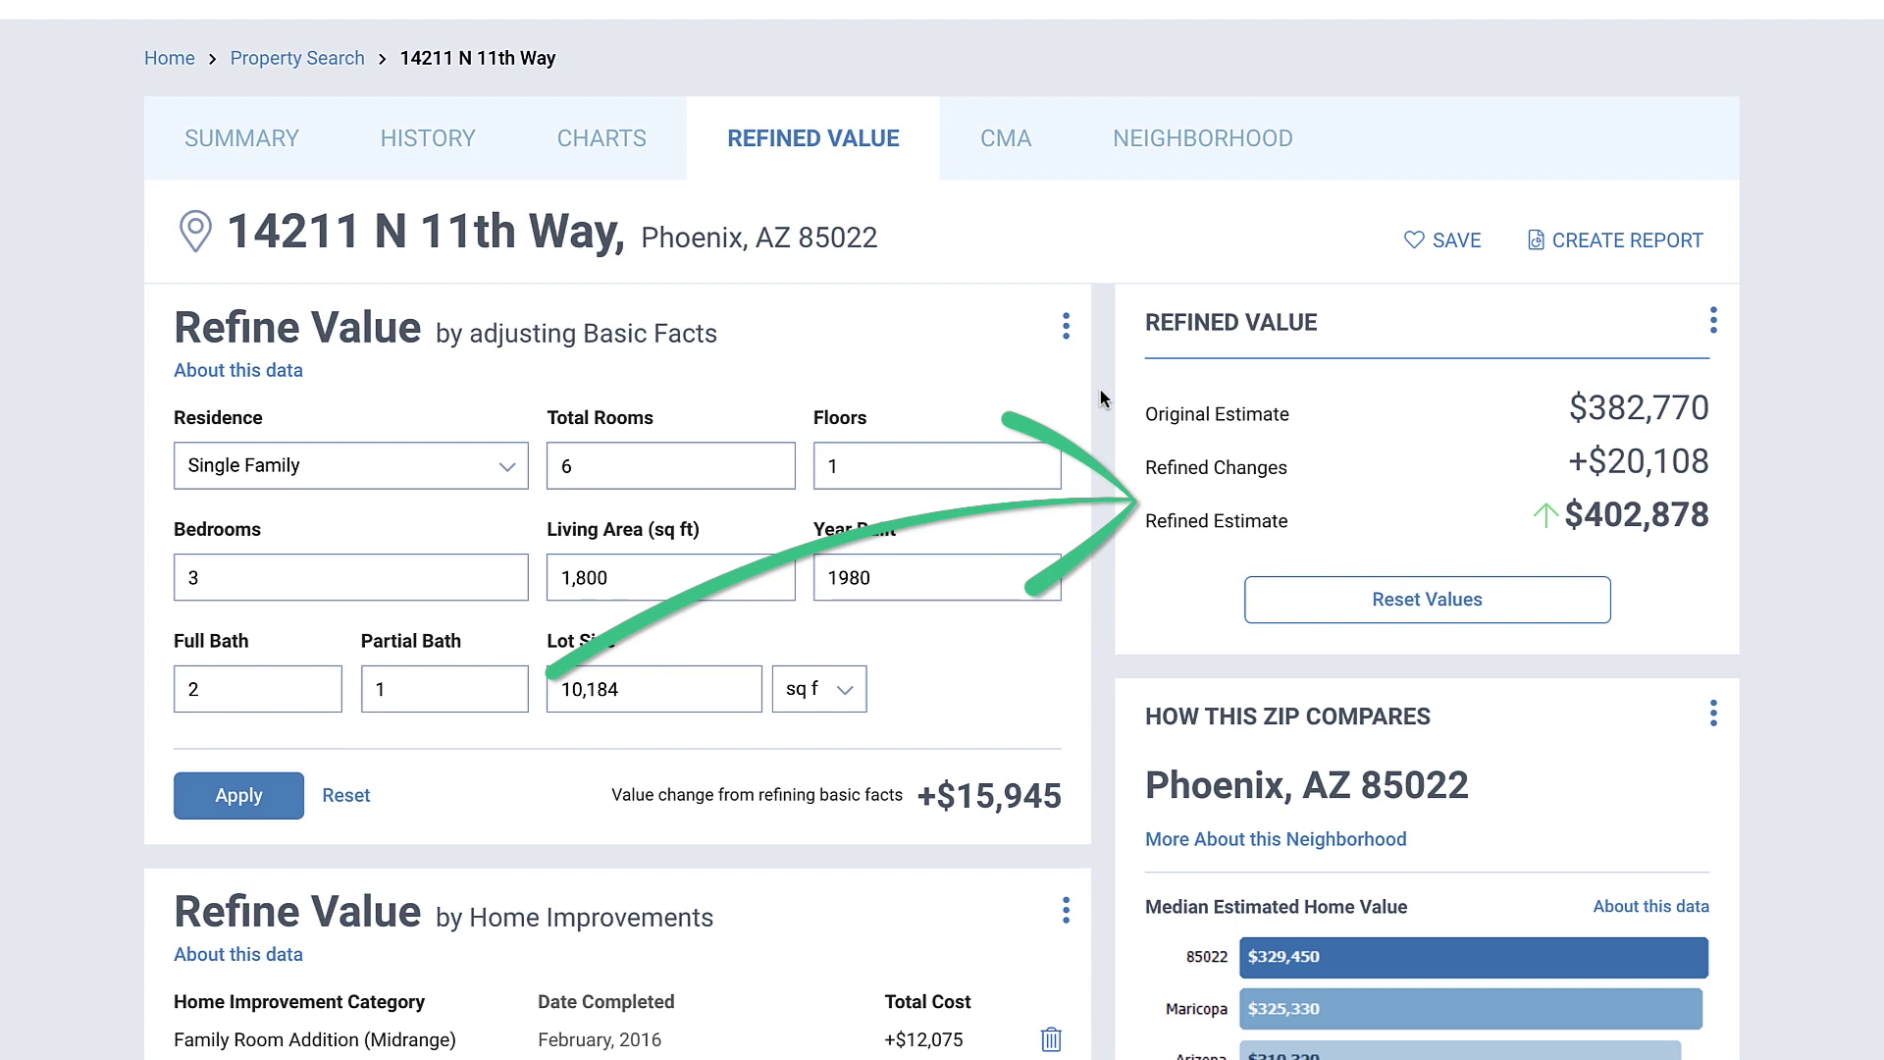
# Step: Open the property's CMA and review the five Comparative Analysis steps
pyautogui.click(1015, 149)
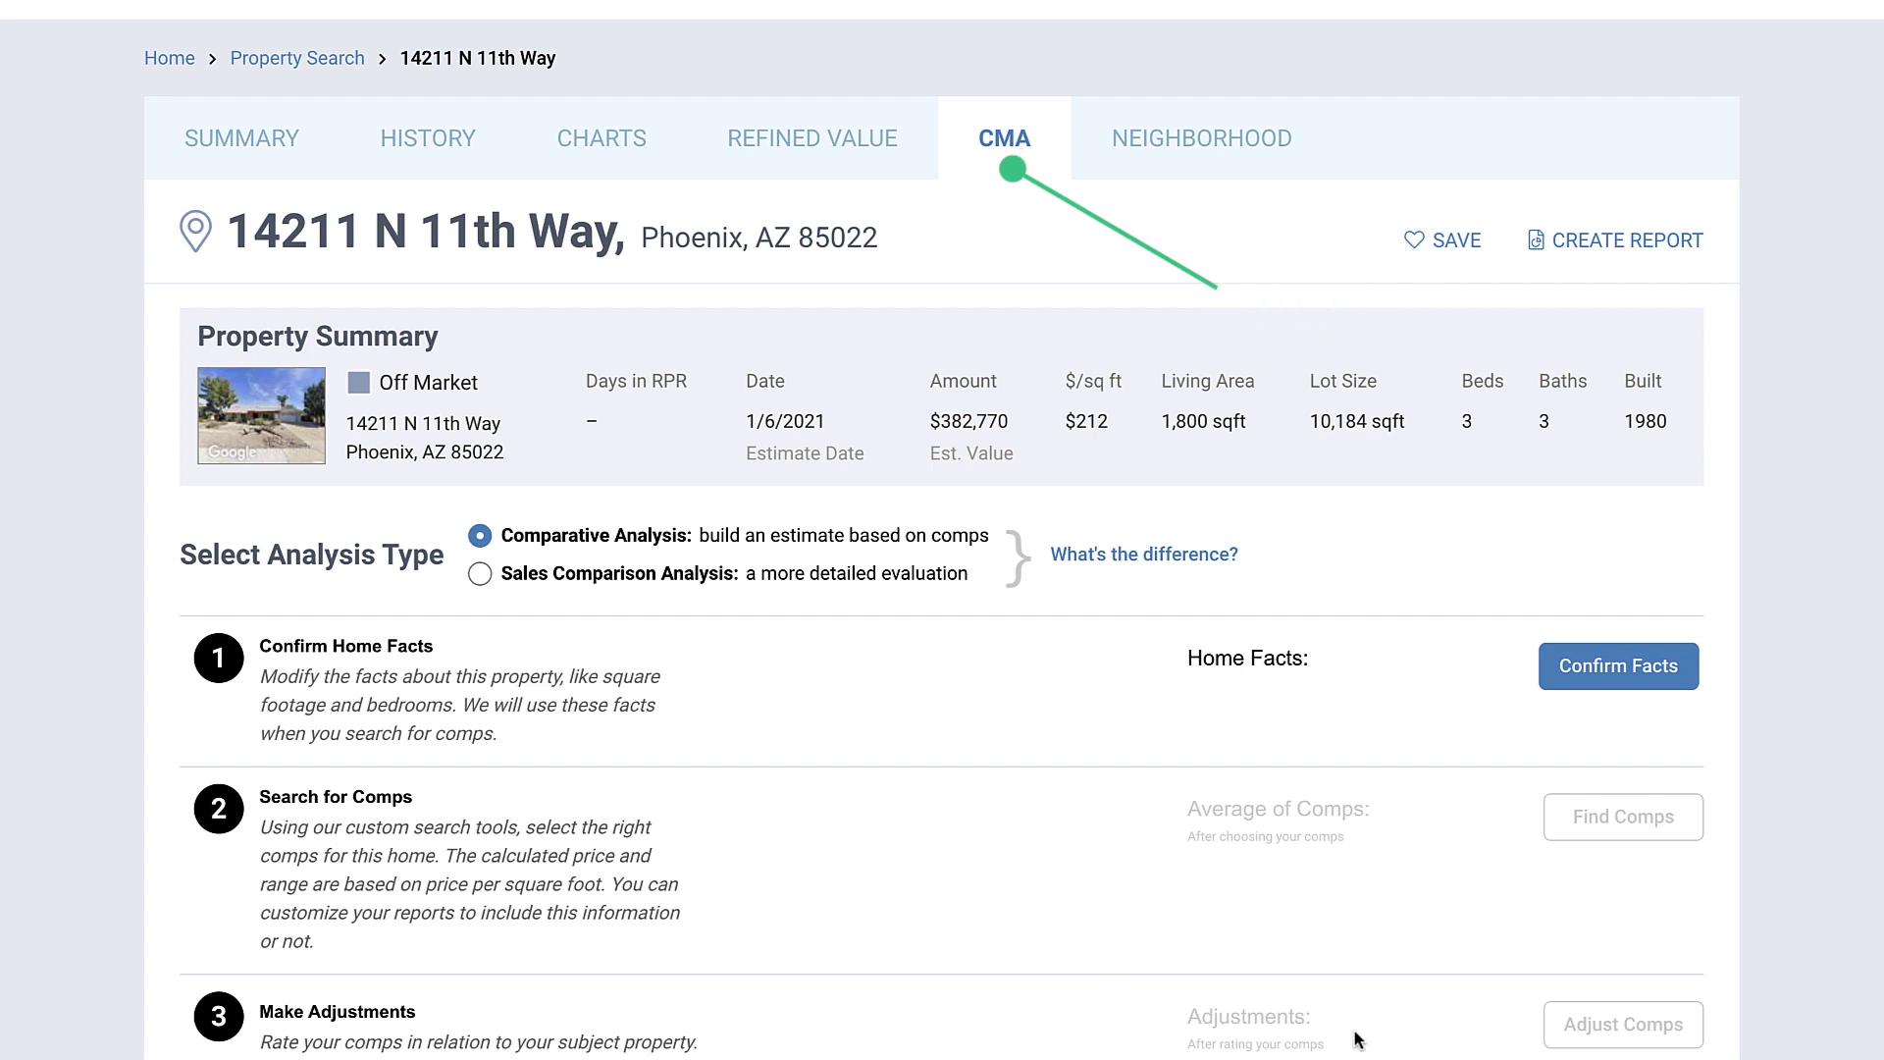
pyautogui.scroll(-2, 1825, 927)
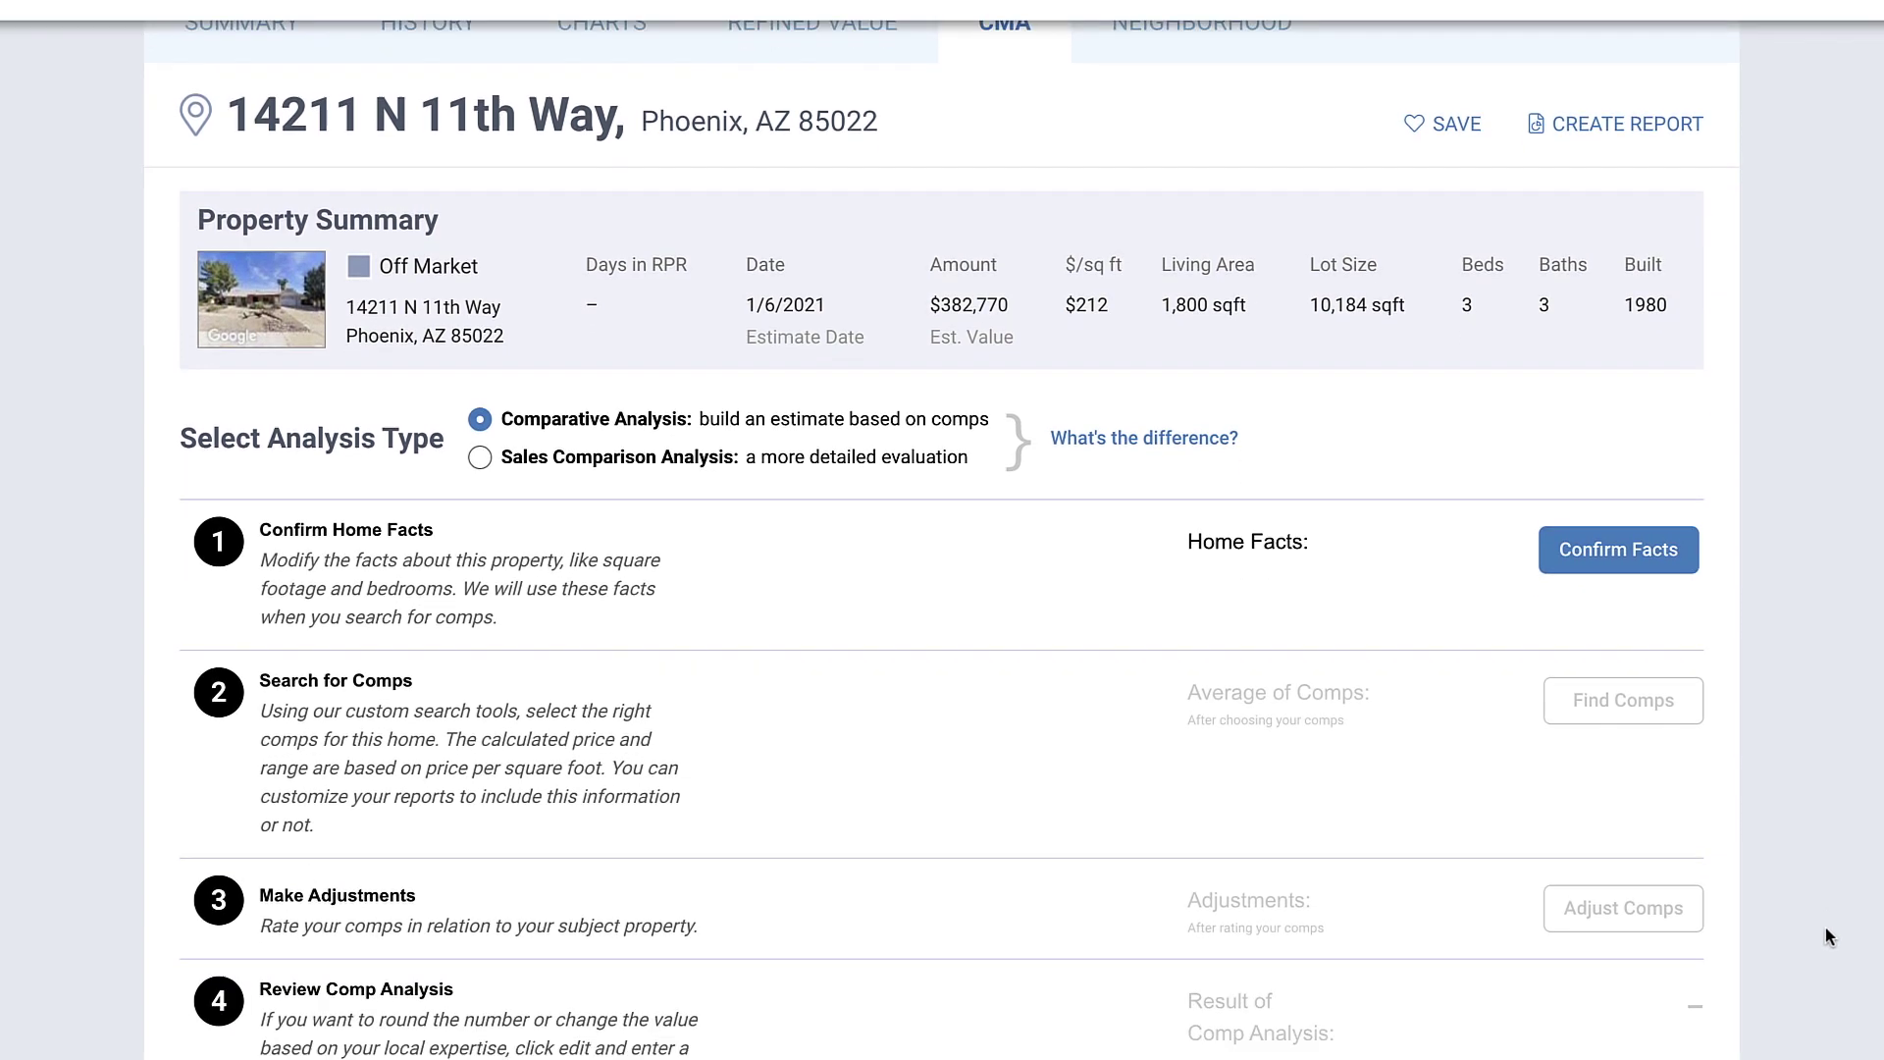
pyautogui.scroll(-2, 1825, 927)
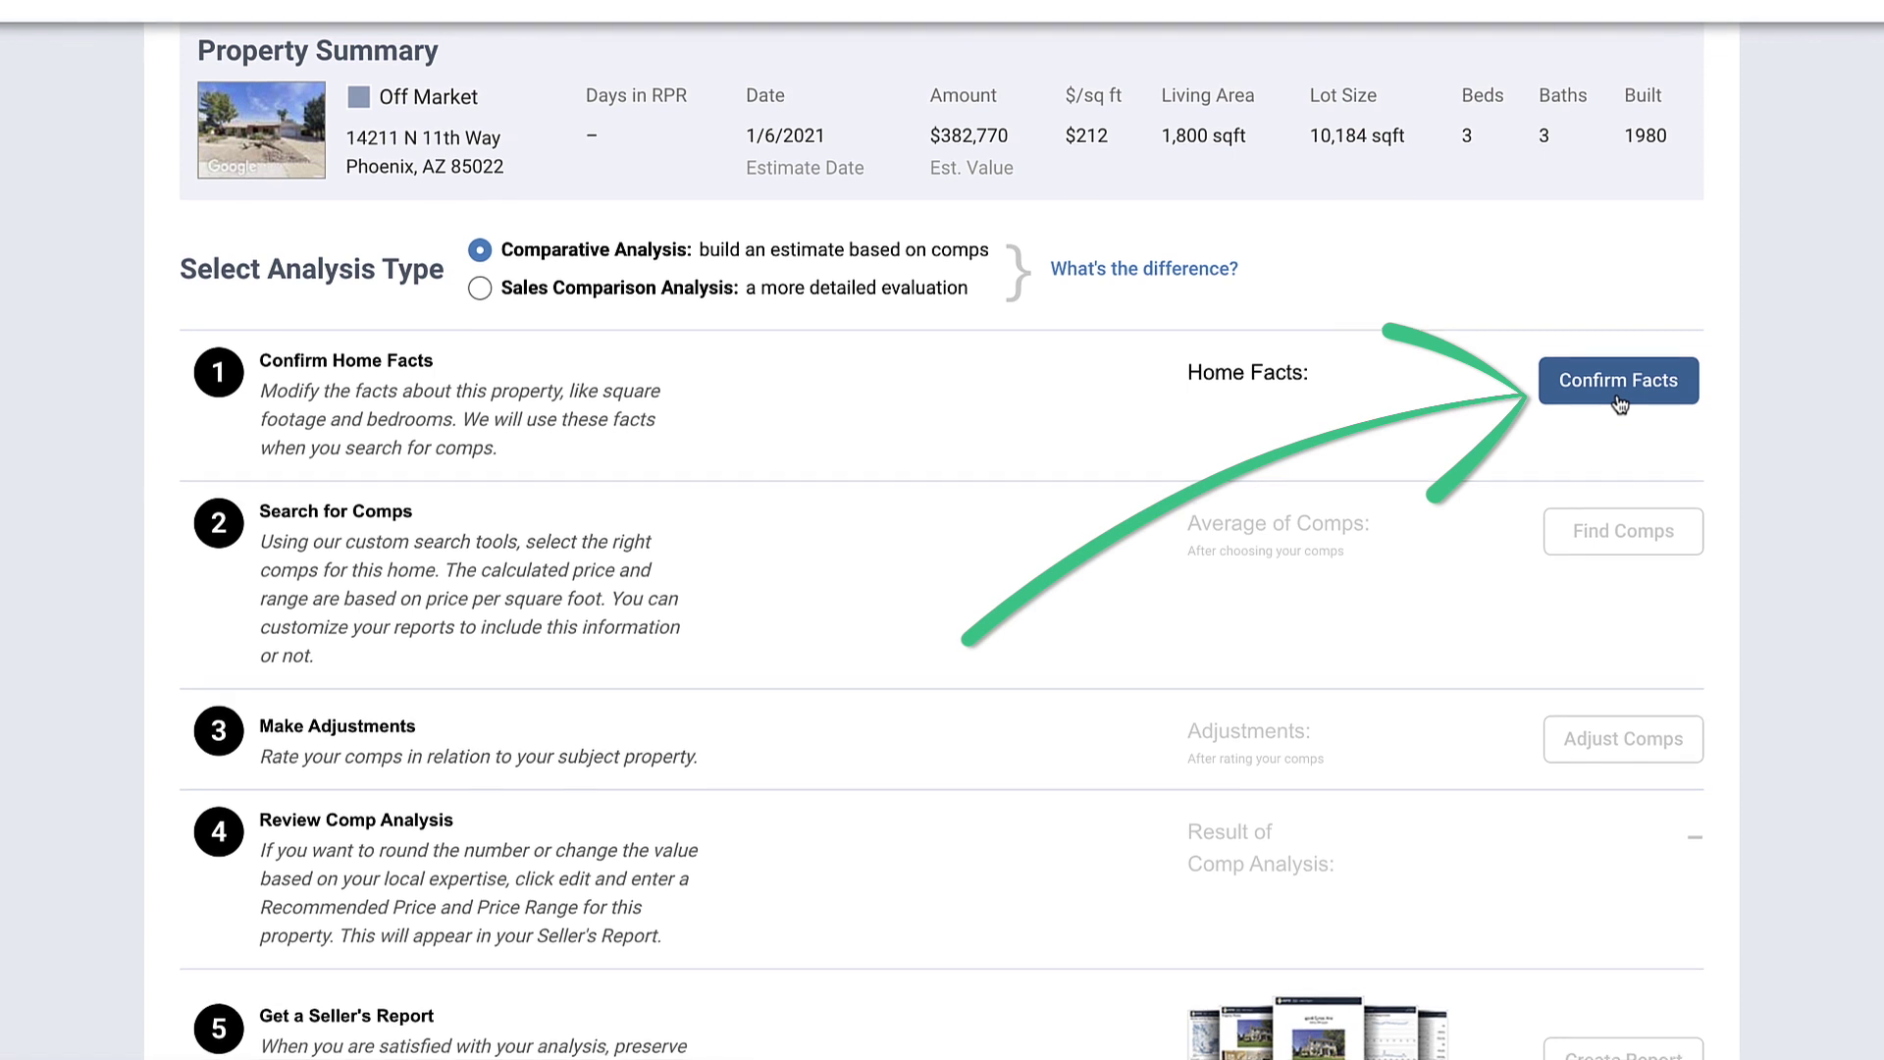
# Step: Confirm the home facts of 3 bedrooms and 1,800 sq ft living area
pyautogui.click(1617, 400)
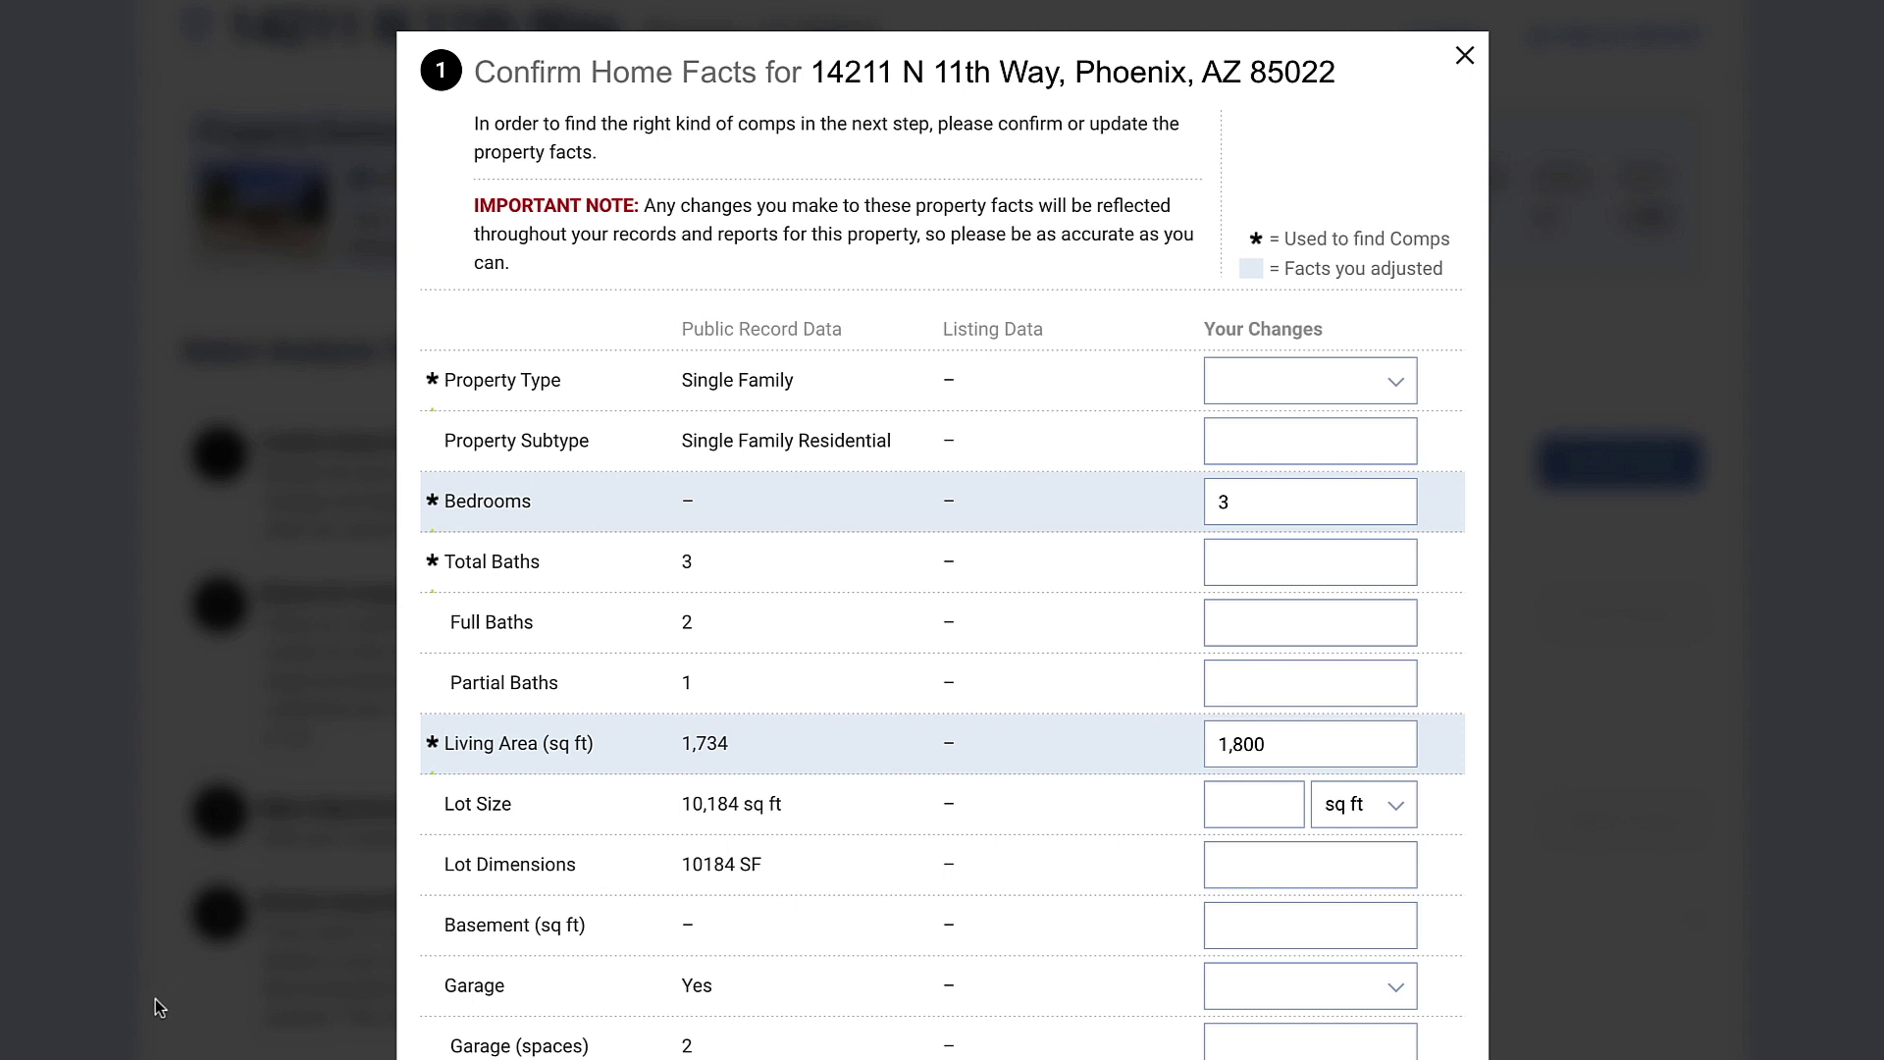
pyautogui.scroll(-1, 155, 999)
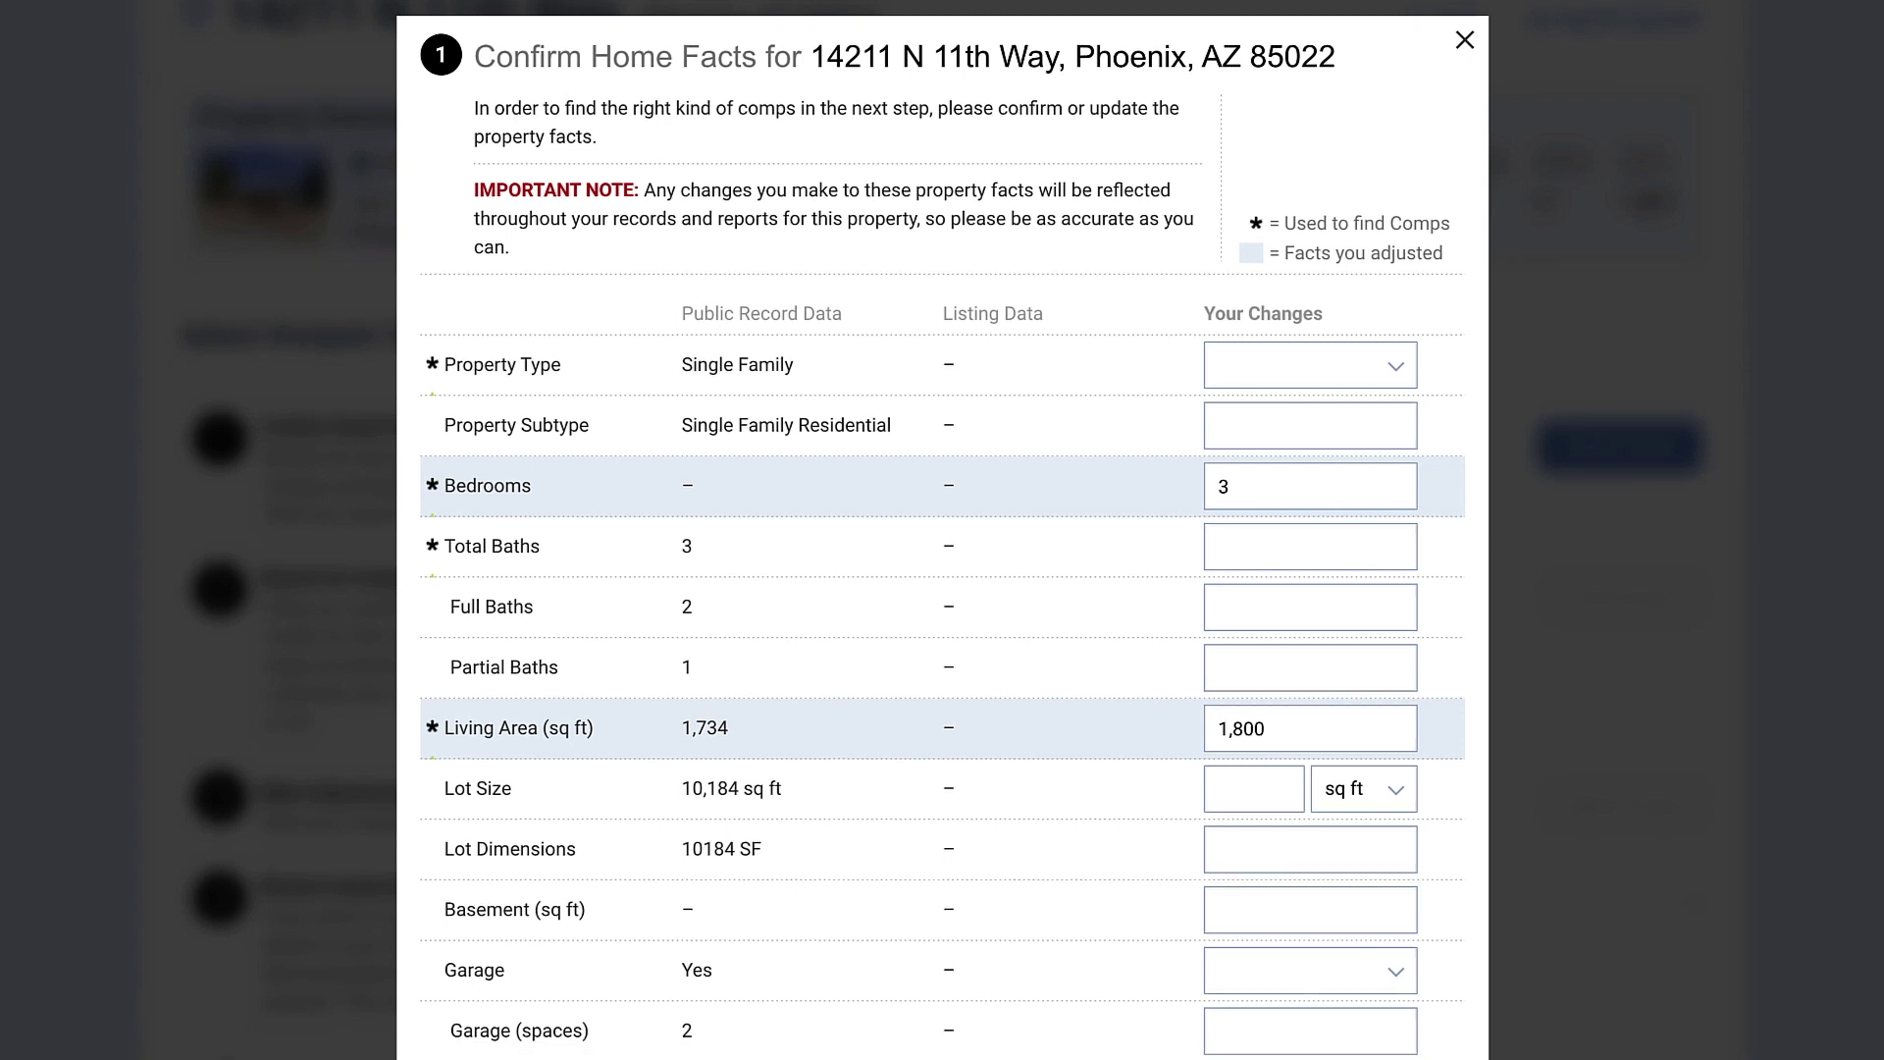
pyautogui.scroll(-6, 1688, 979)
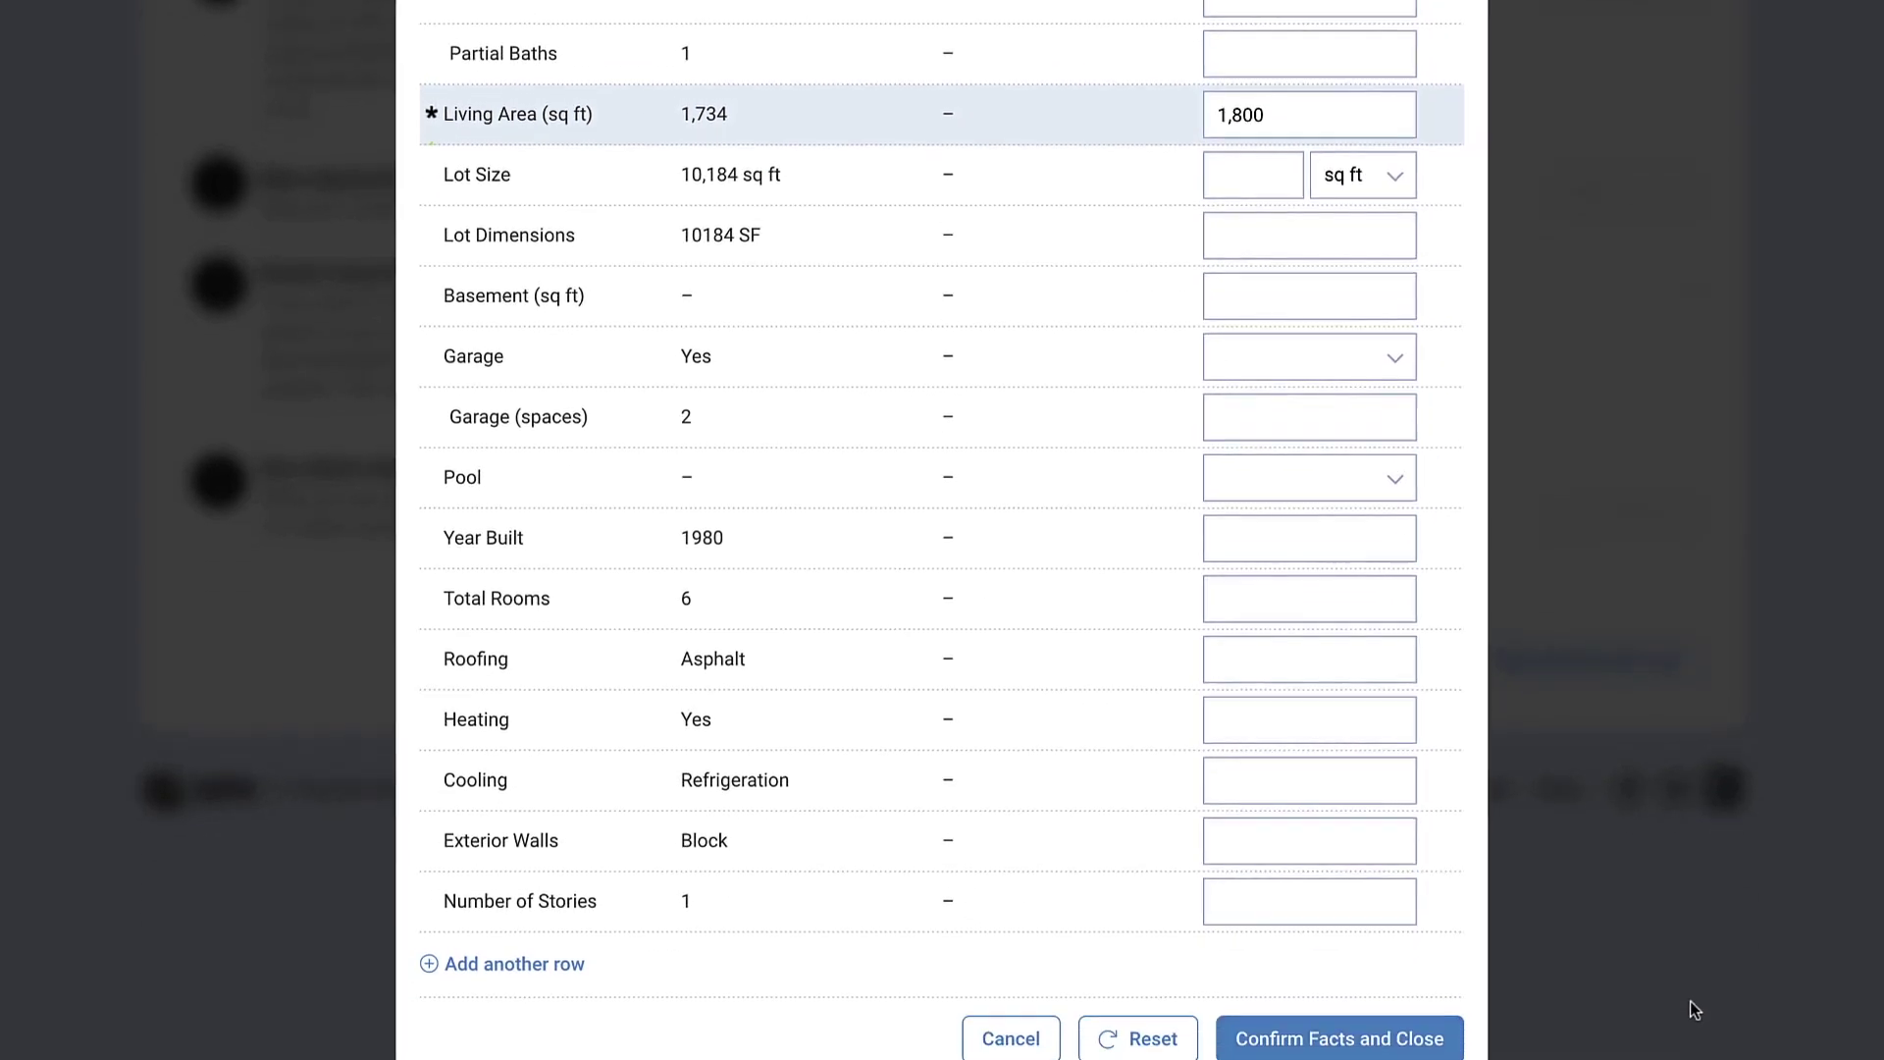
pyautogui.click(1392, 1026)
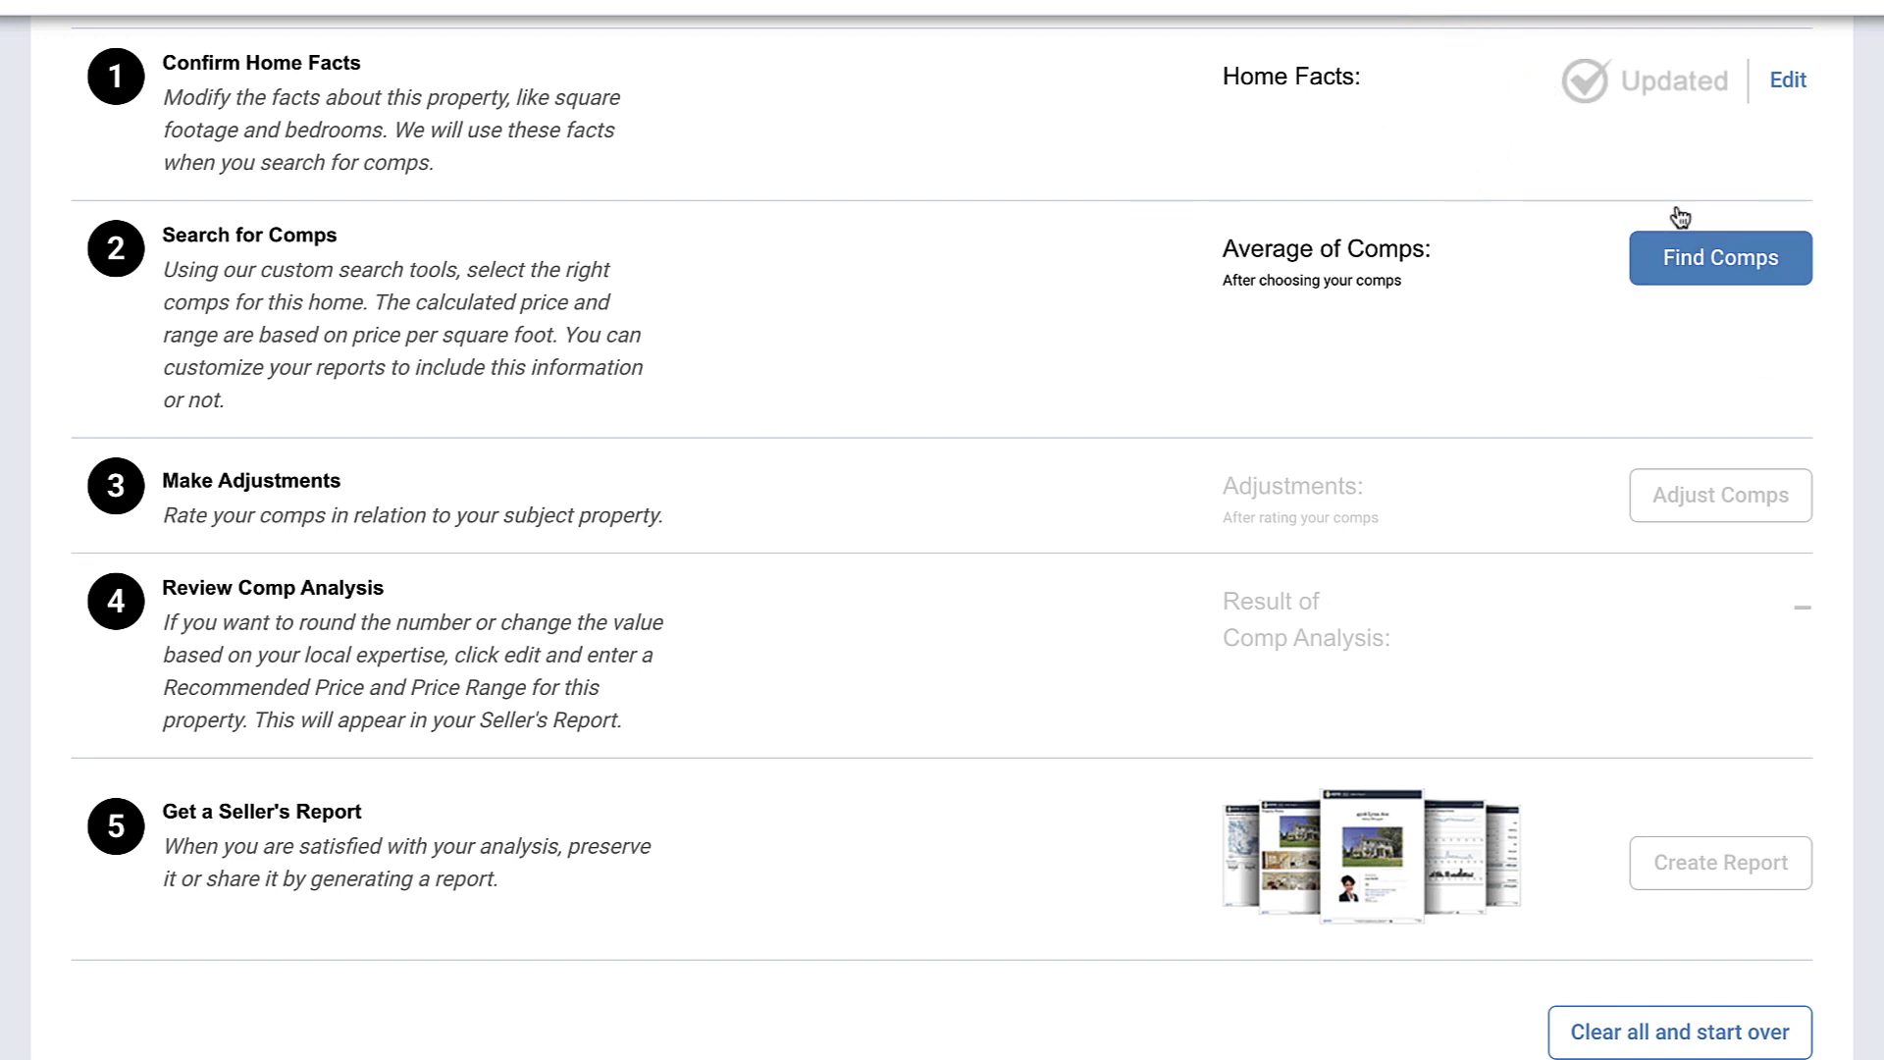
# Step: Search the map area for single-family comps with 2+ beds, 2+ baths, 1,300–2,300 sq ft
pyautogui.click(1697, 283)
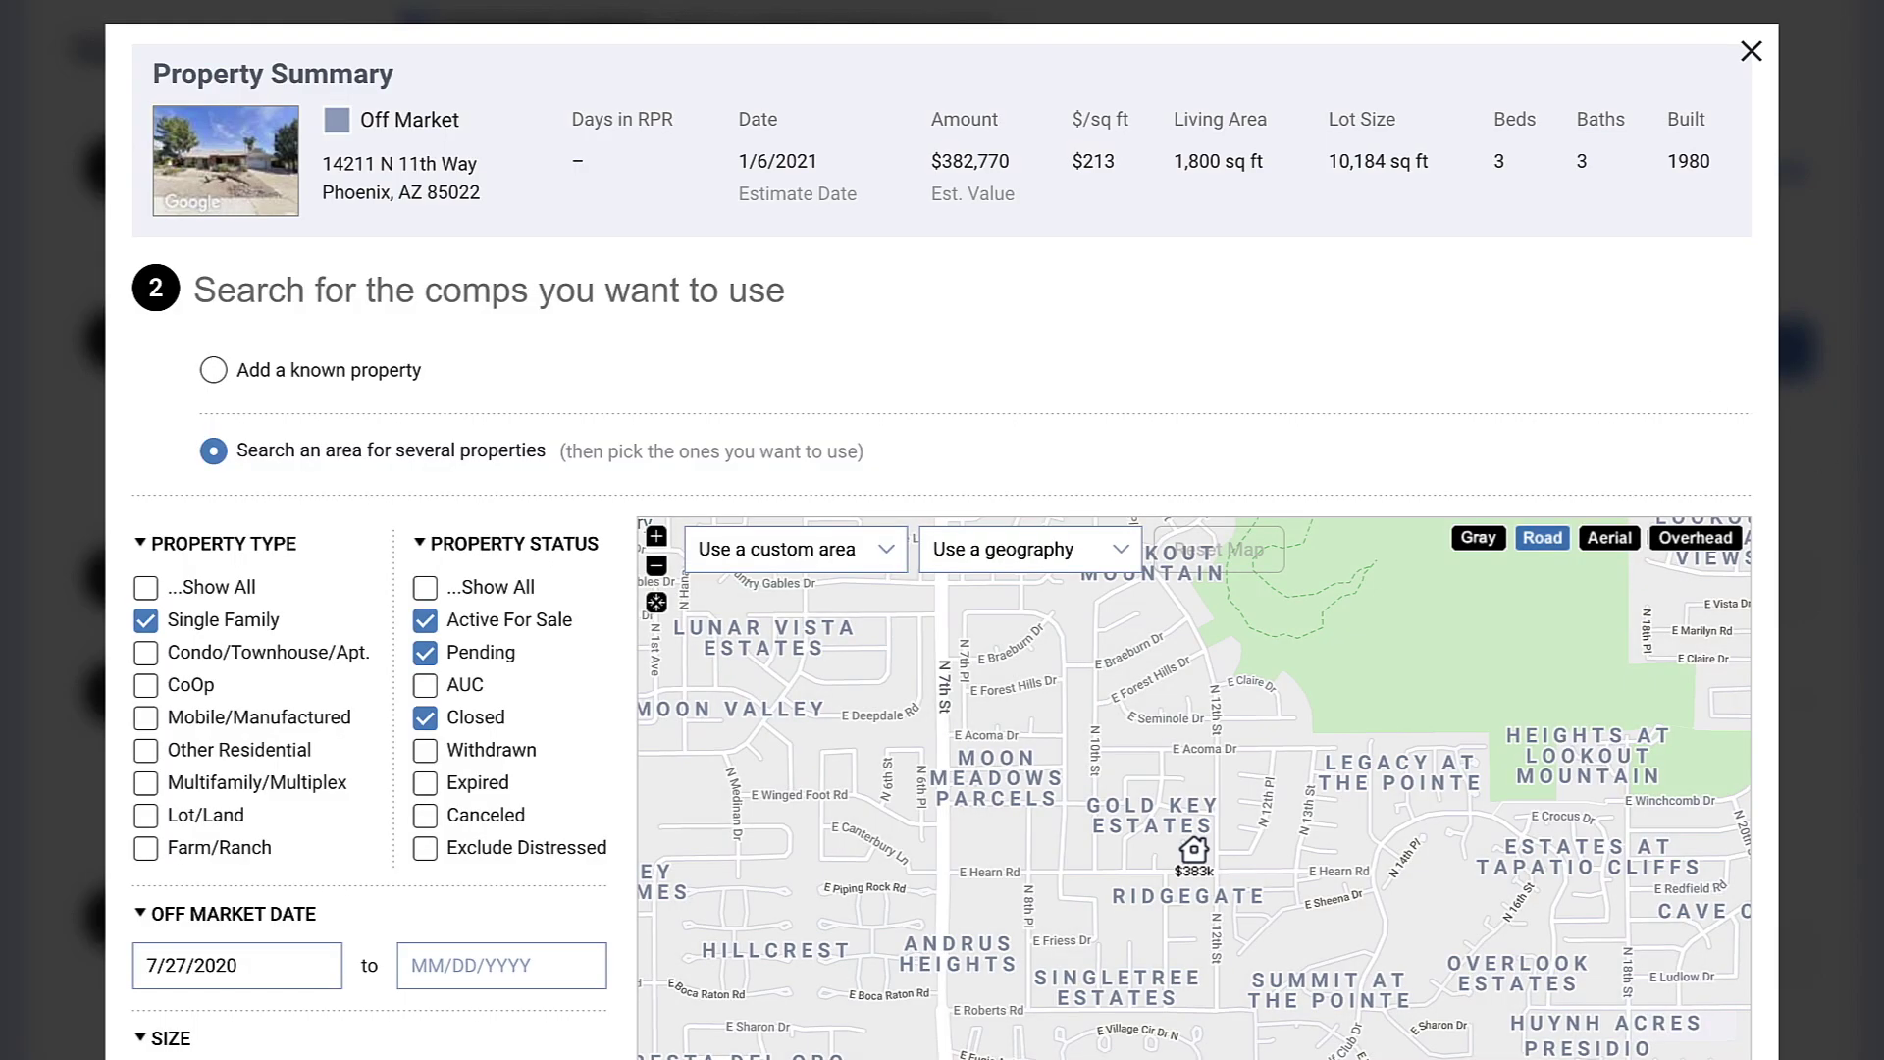
pyautogui.click(214, 371)
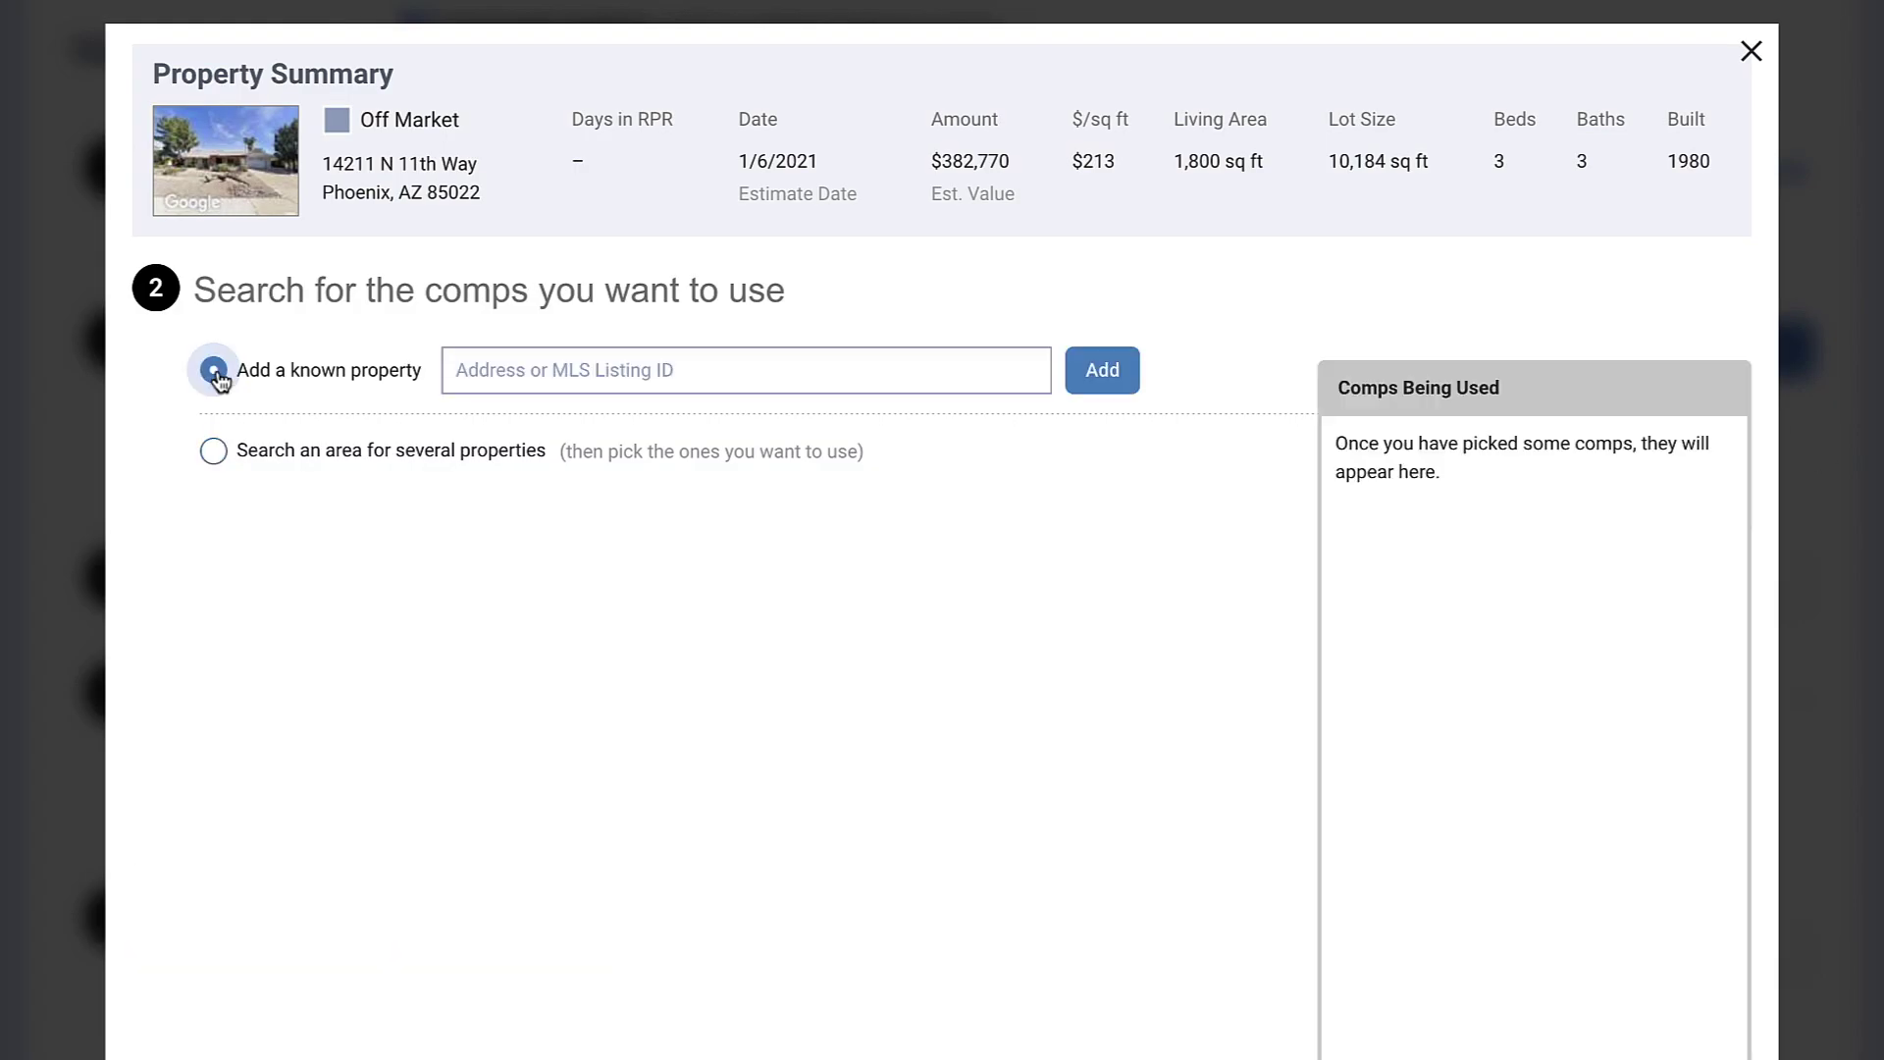
pyautogui.click(214, 459)
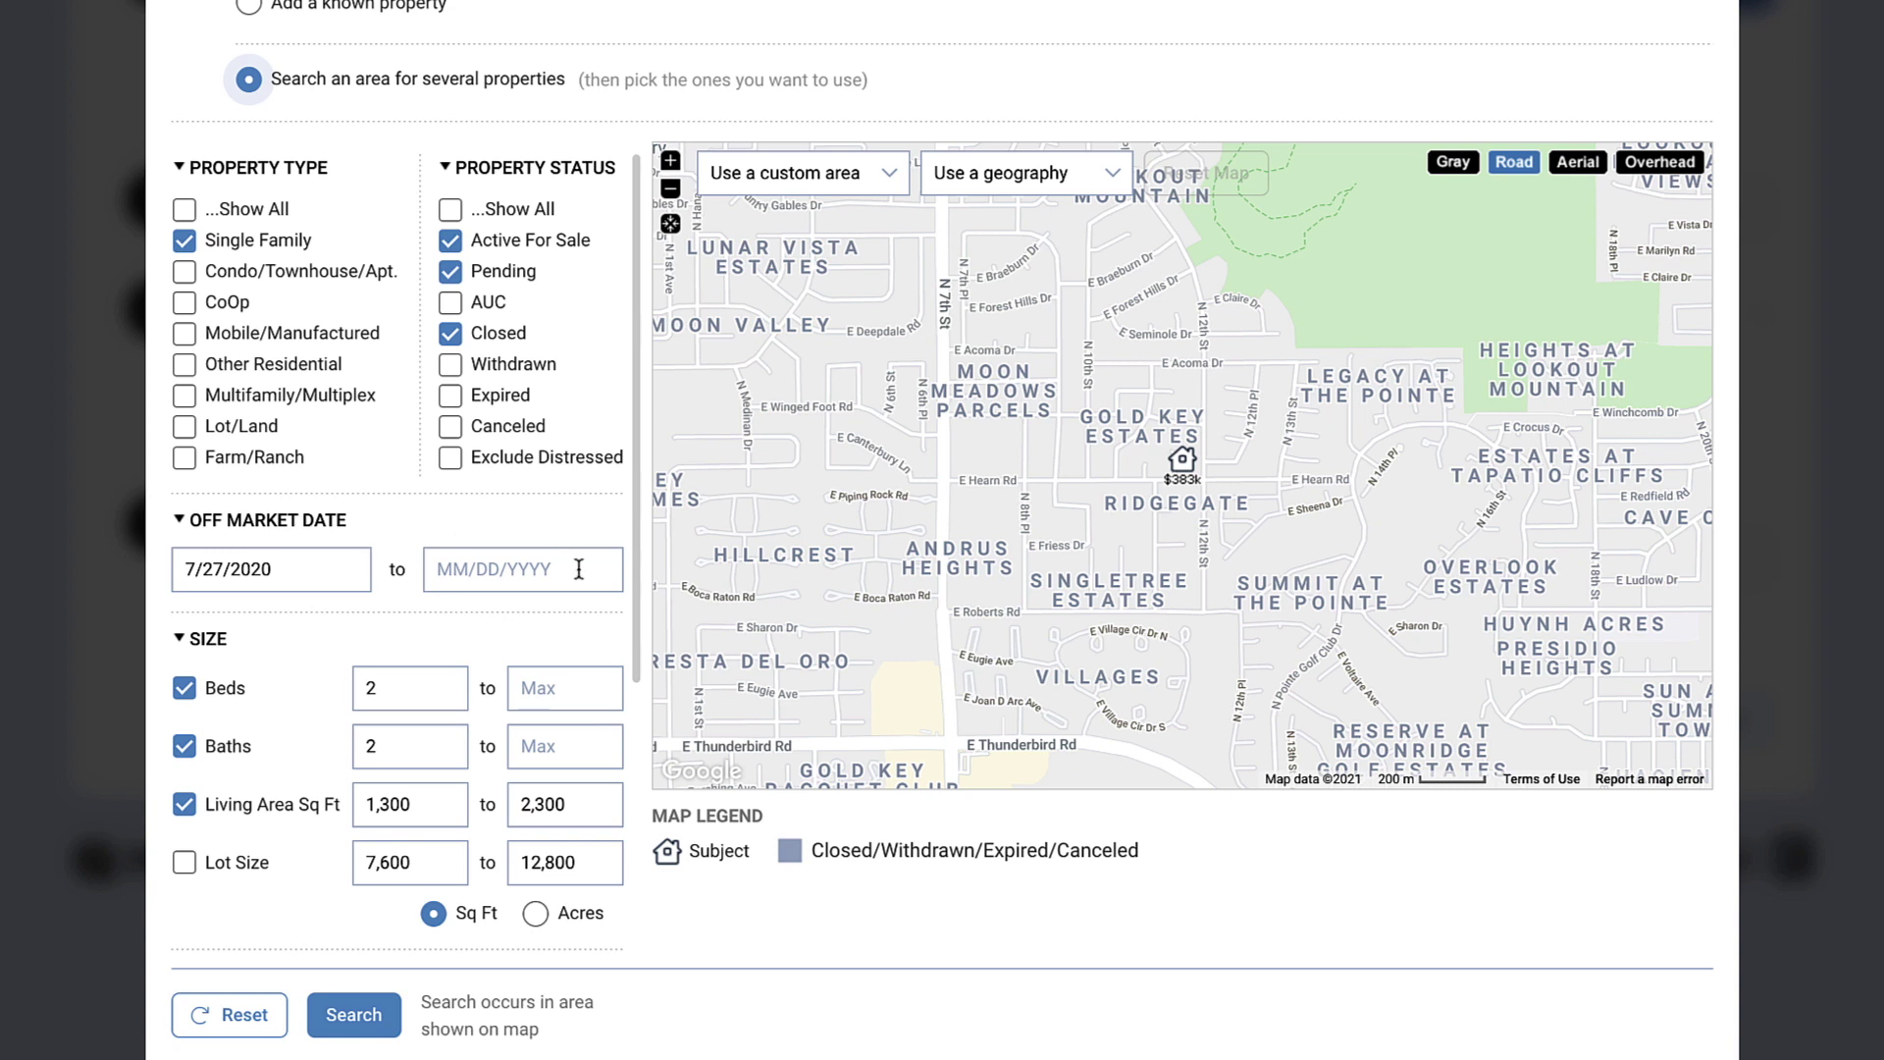
pyautogui.scroll(-3, 577, 567)
pyautogui.scroll(-3, 577, 567)
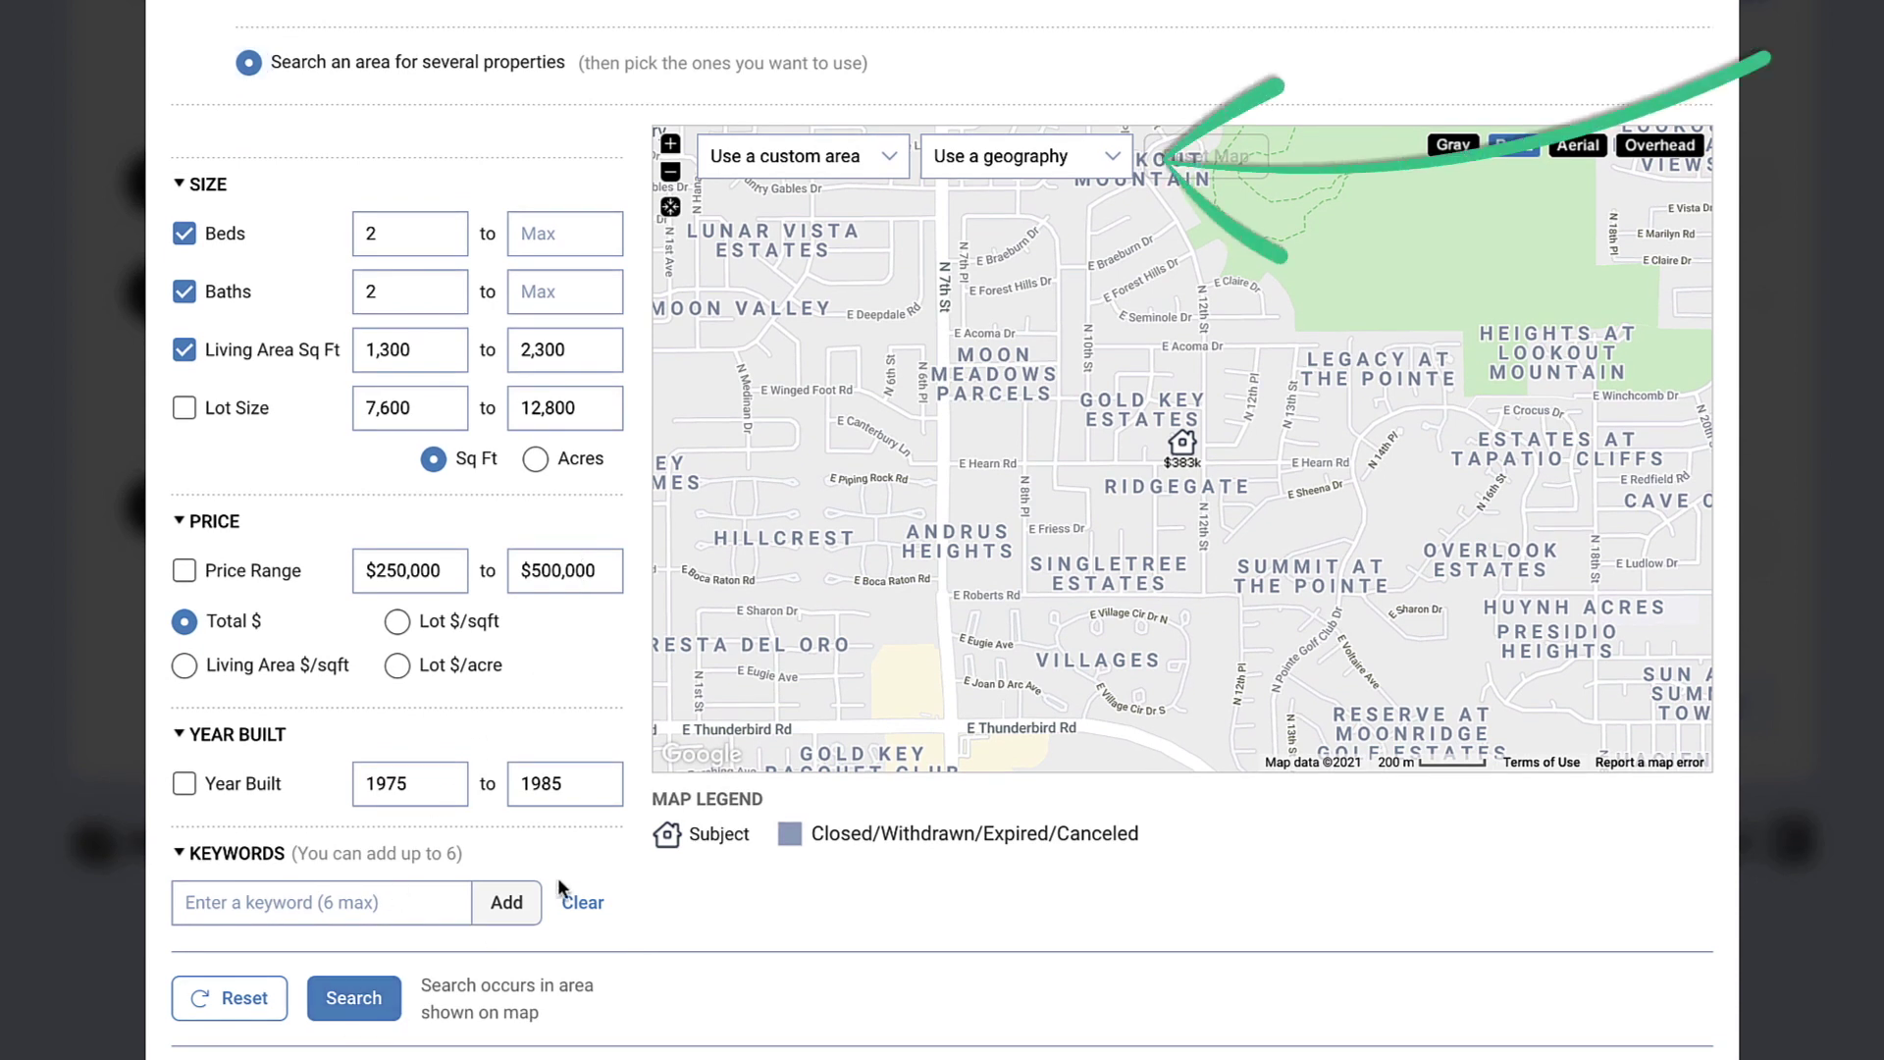
pyautogui.click(1115, 158)
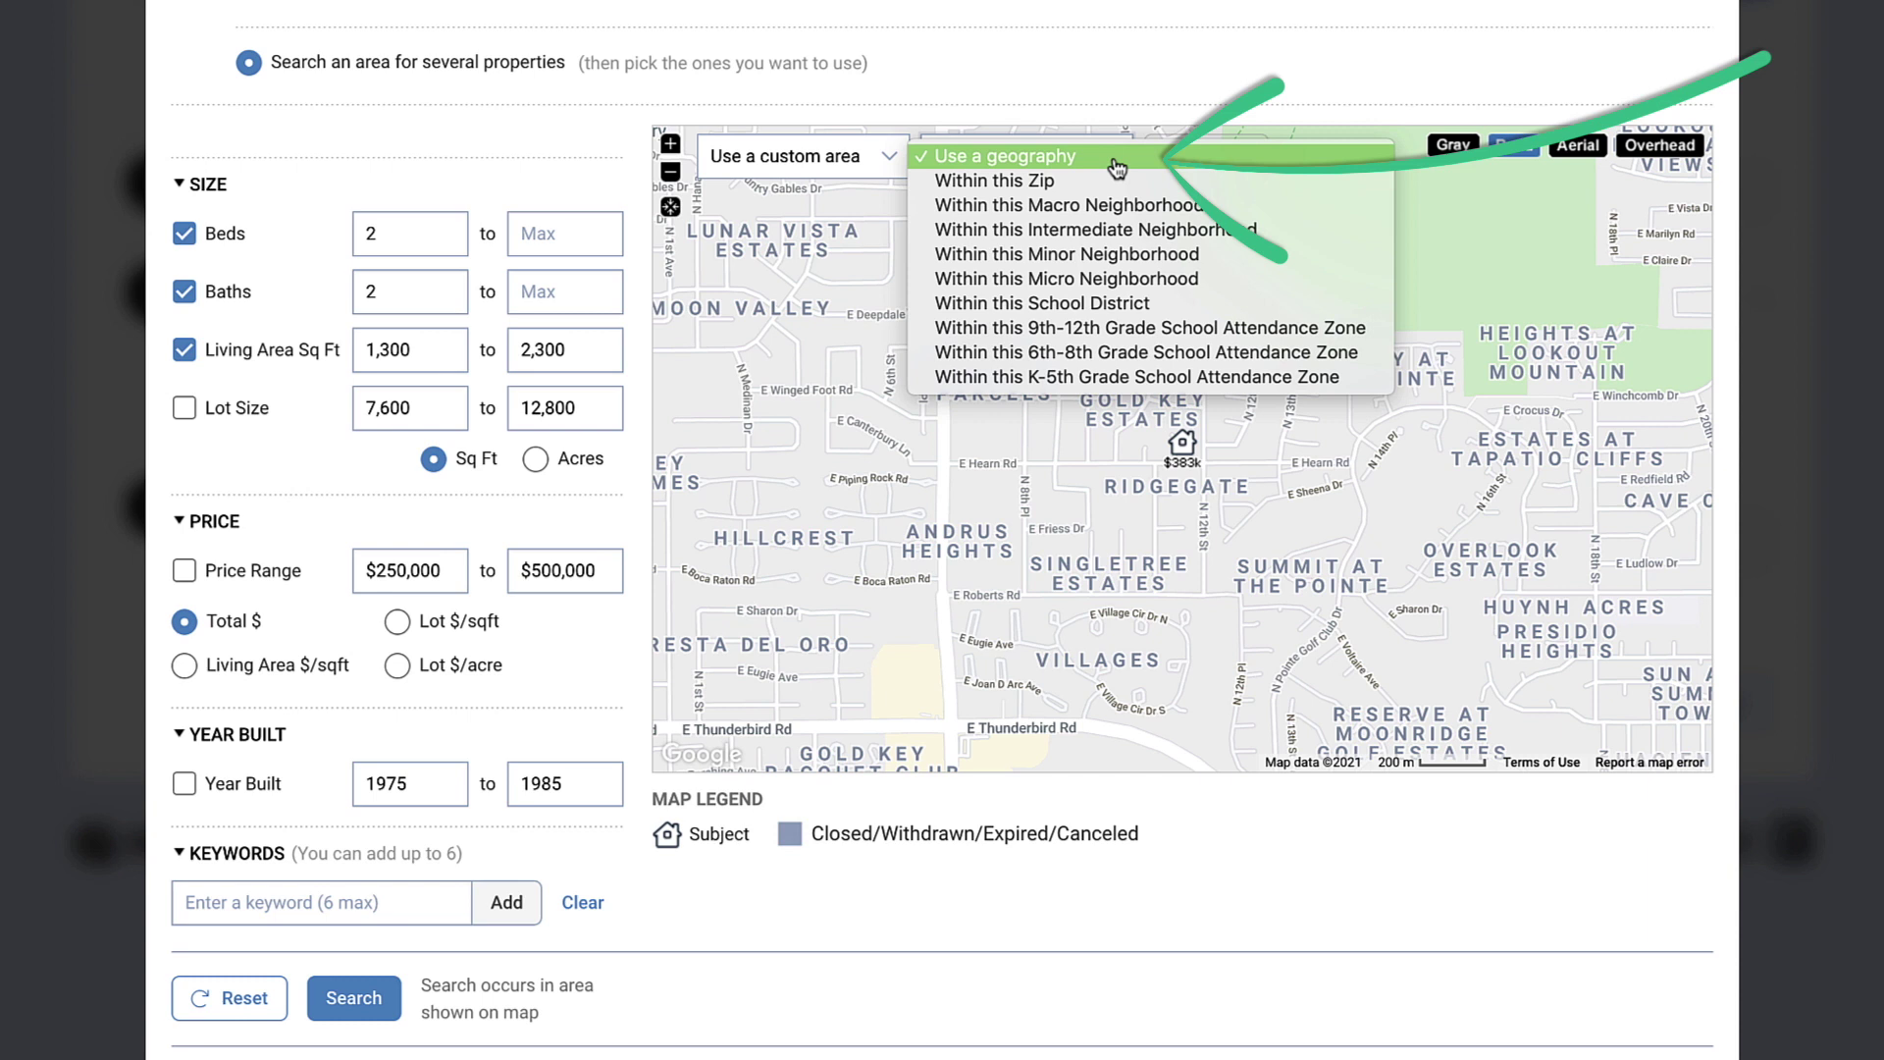
pyautogui.click(750, 913)
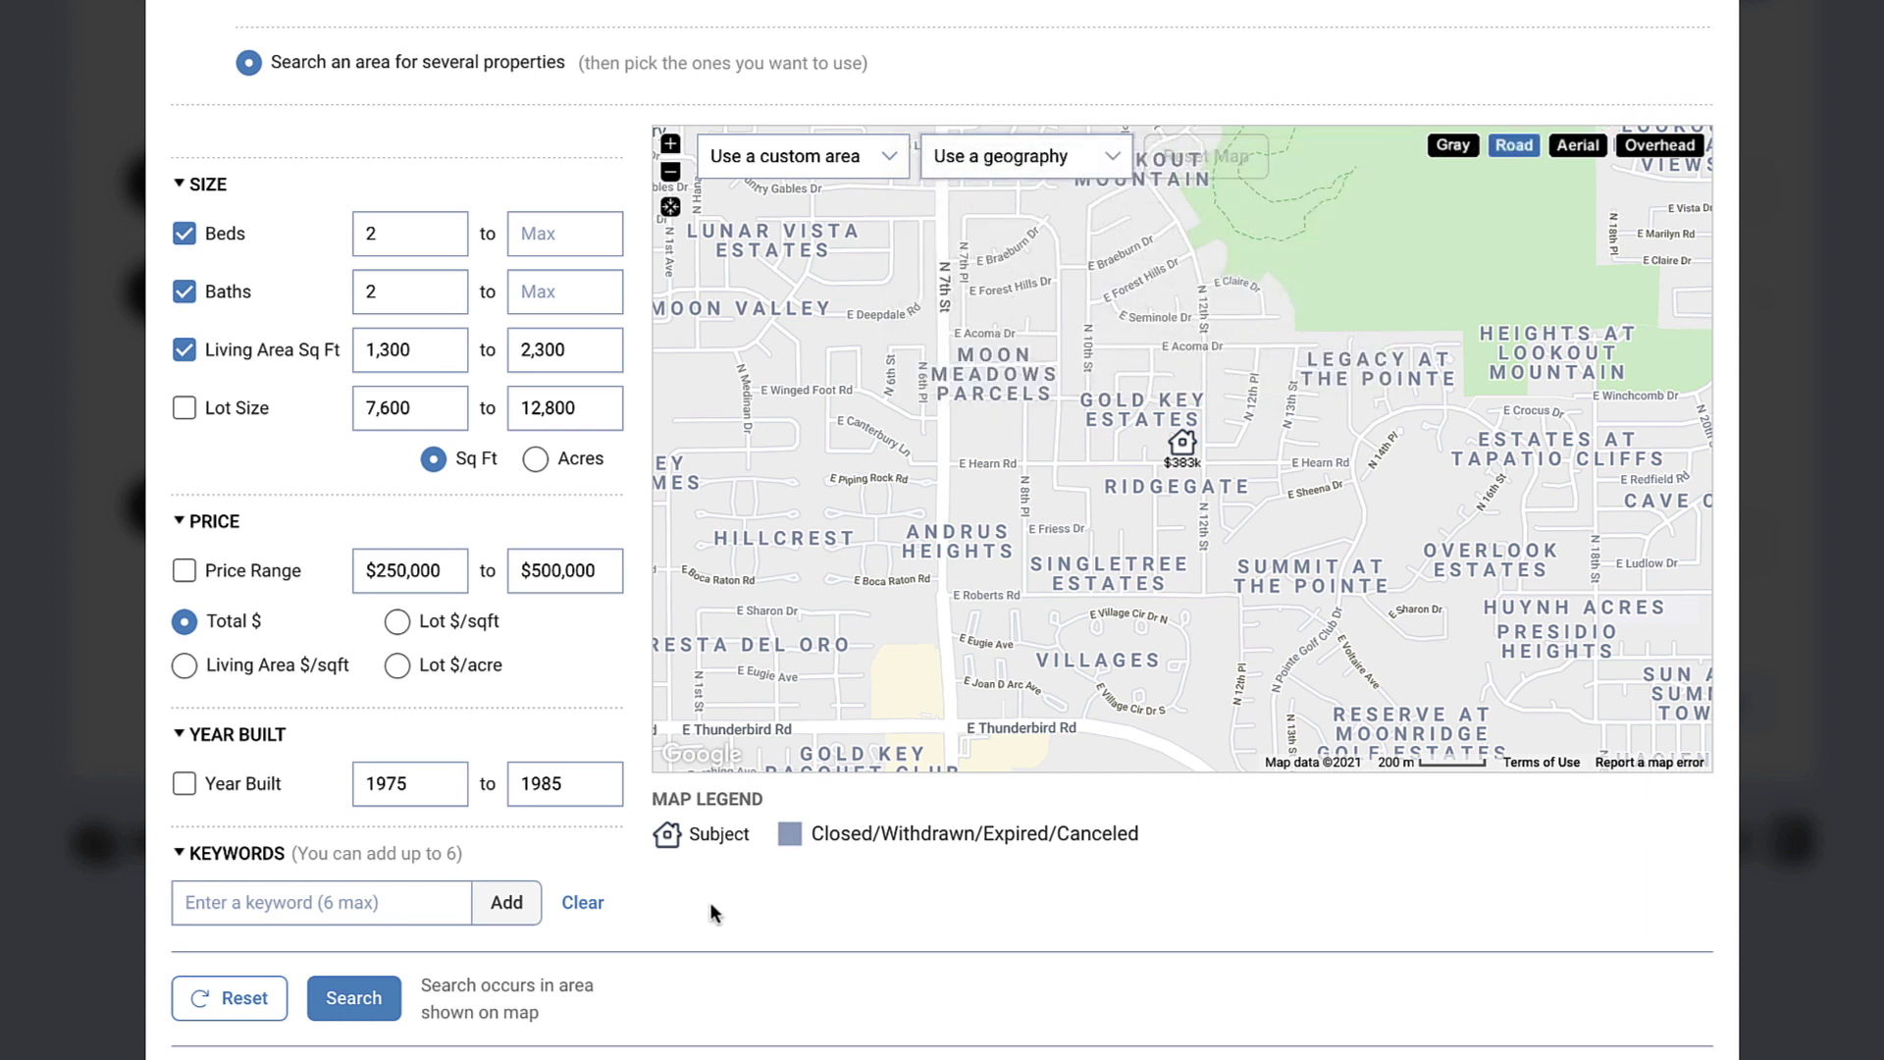
pyautogui.click(379, 999)
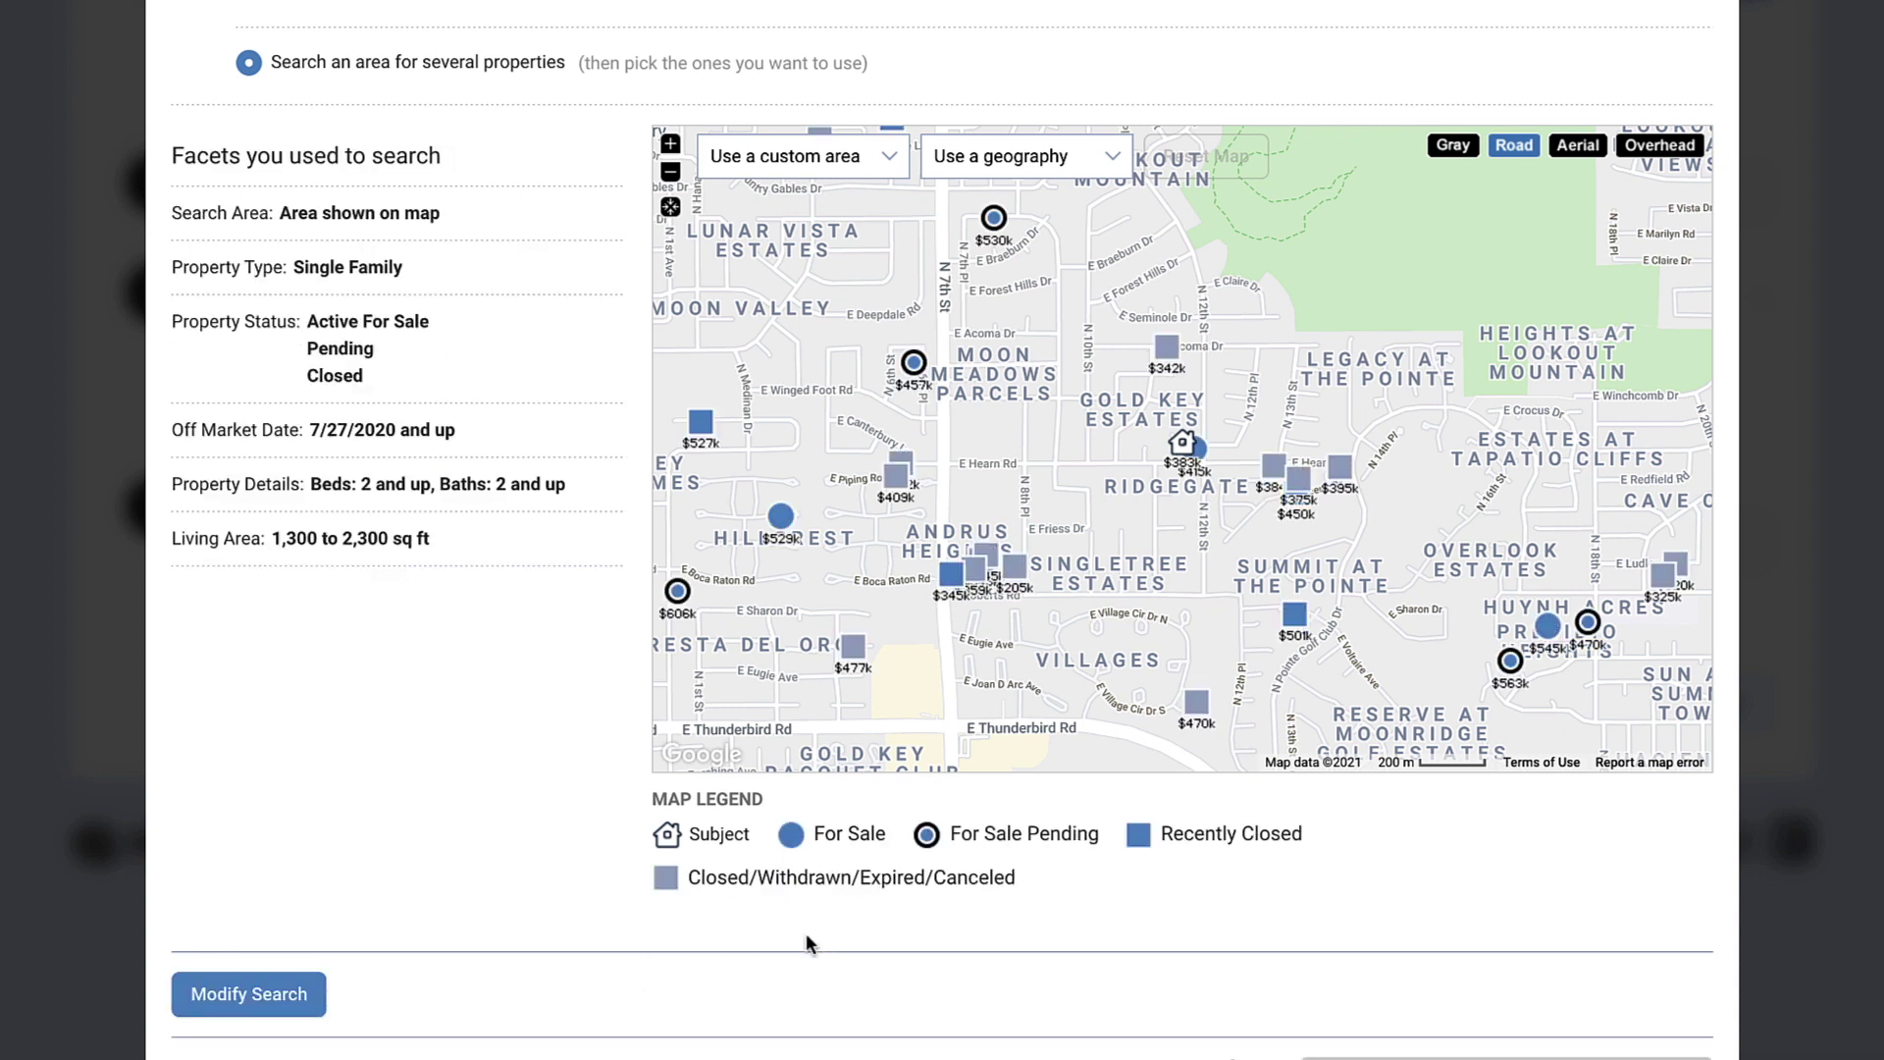
# Step: Add two chosen results to the comps list and update the valuation to a $374,400 average
pyautogui.scroll(-7, 807, 944)
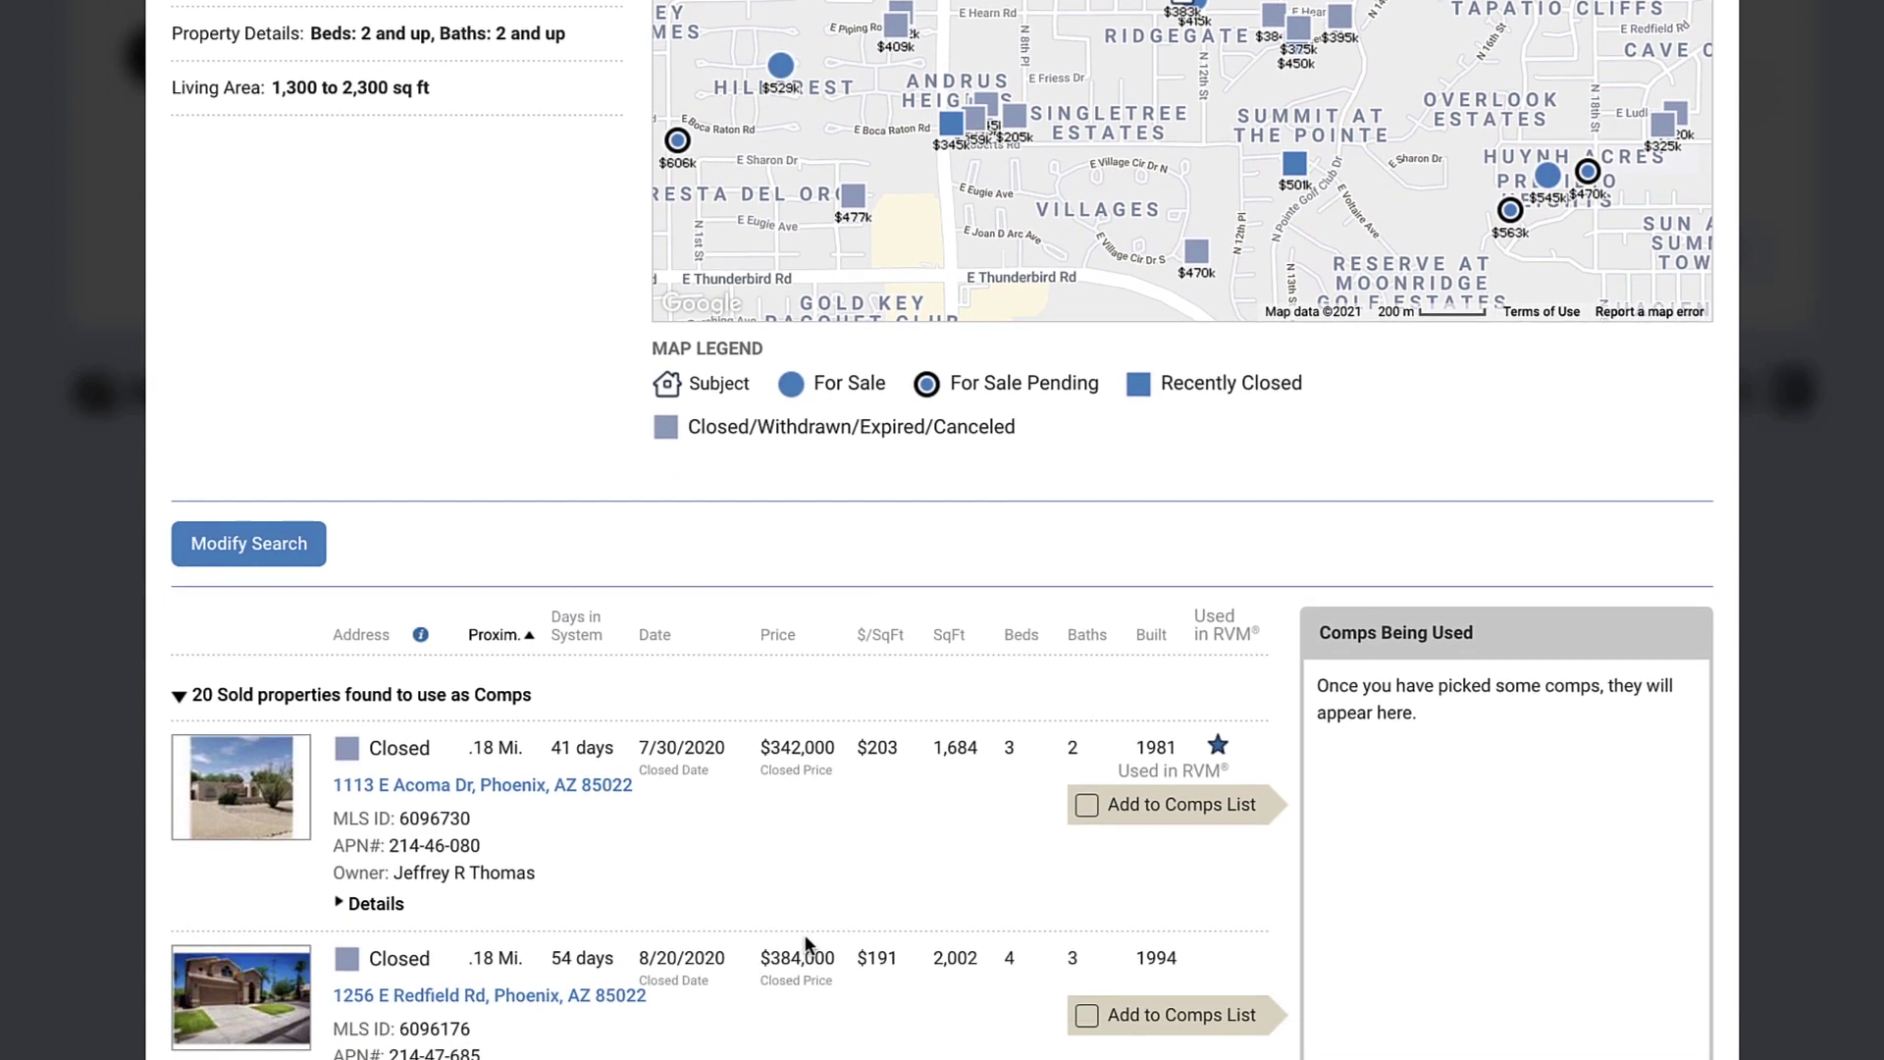
pyautogui.scroll(-4, 807, 944)
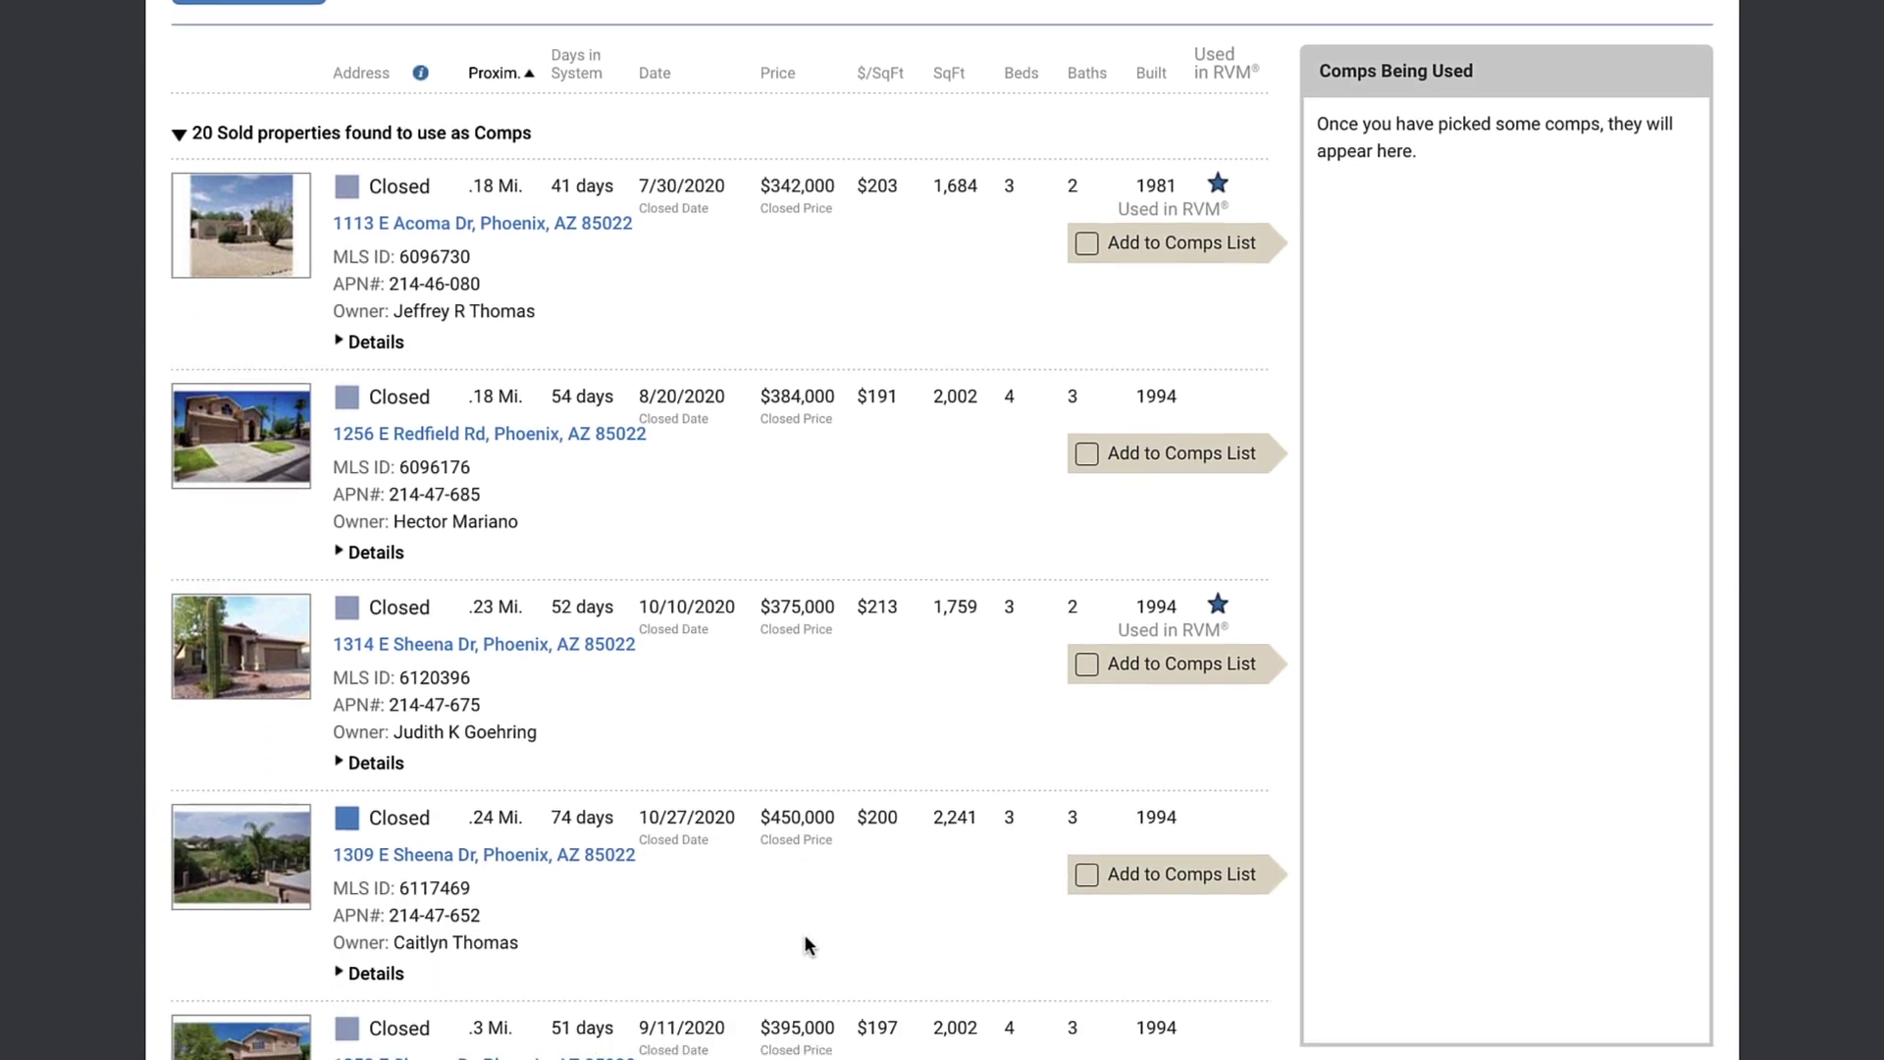
pyautogui.scroll(-1, 806, 943)
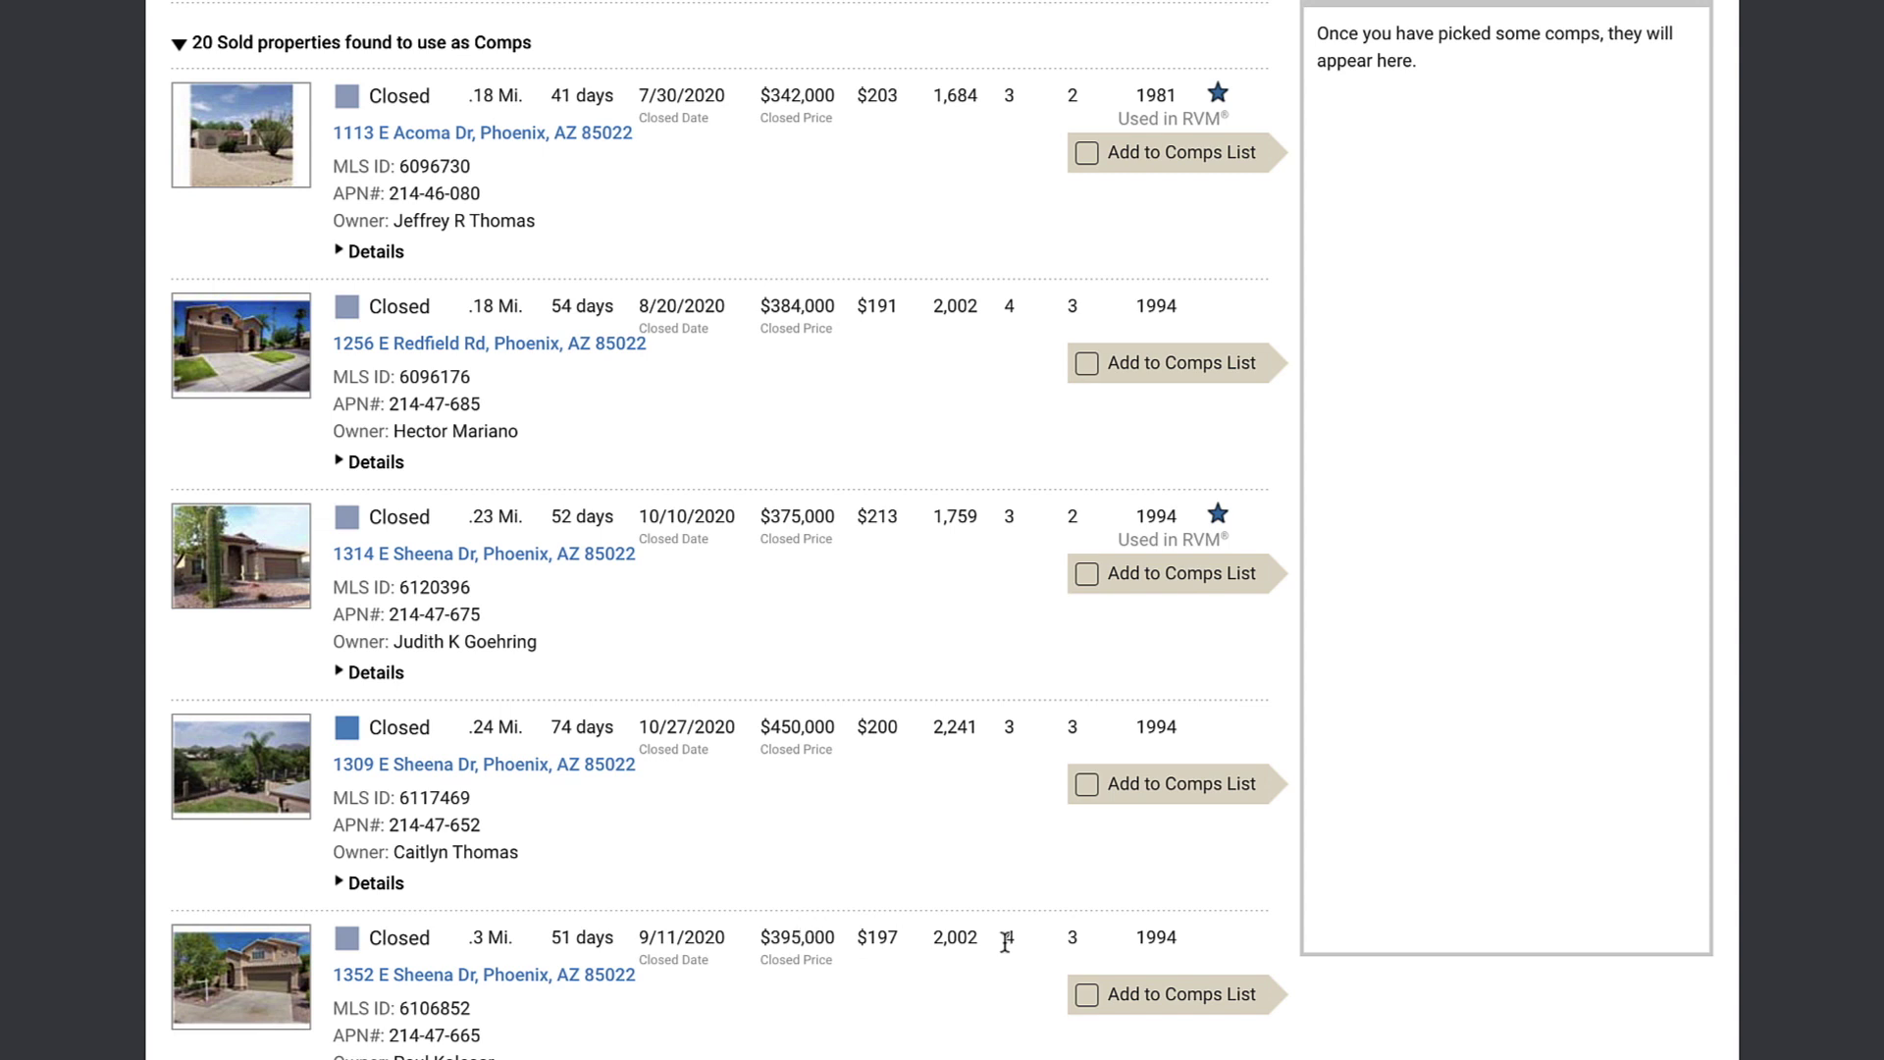
pyautogui.scroll(1, 984, 173)
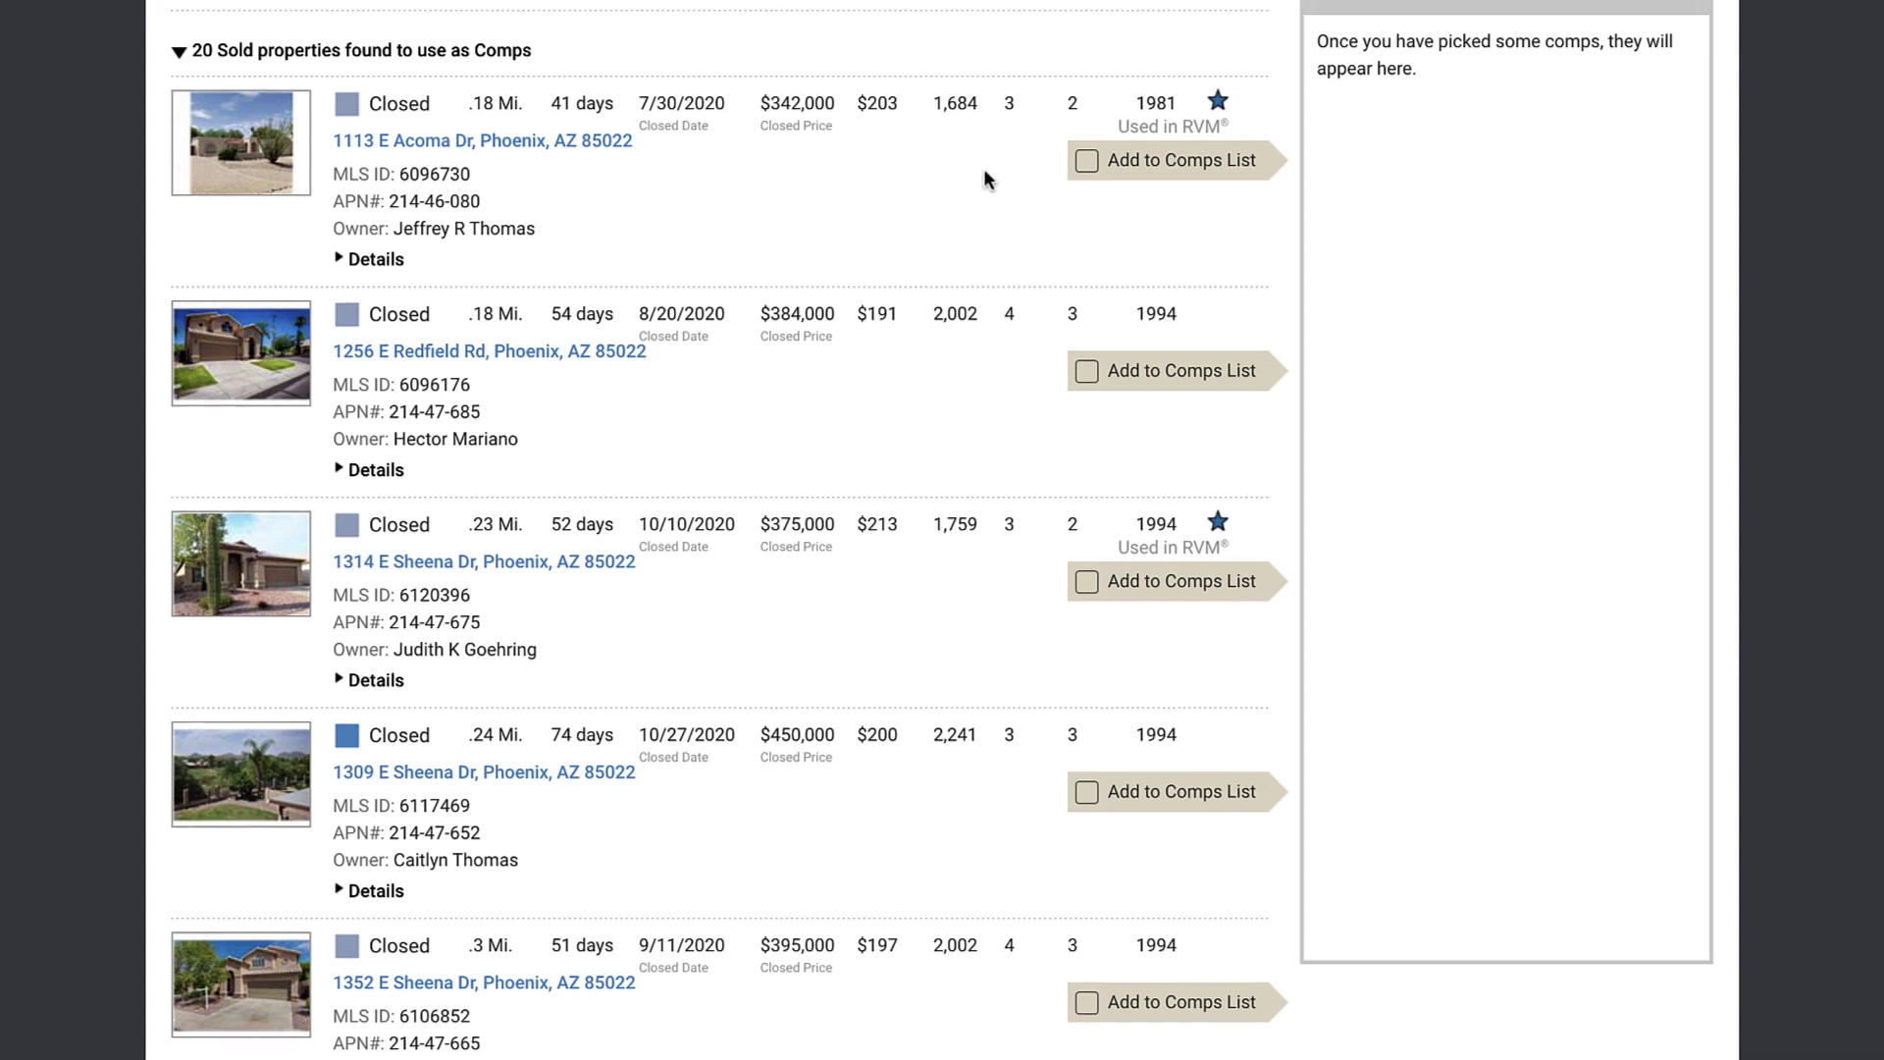
pyautogui.click(1085, 161)
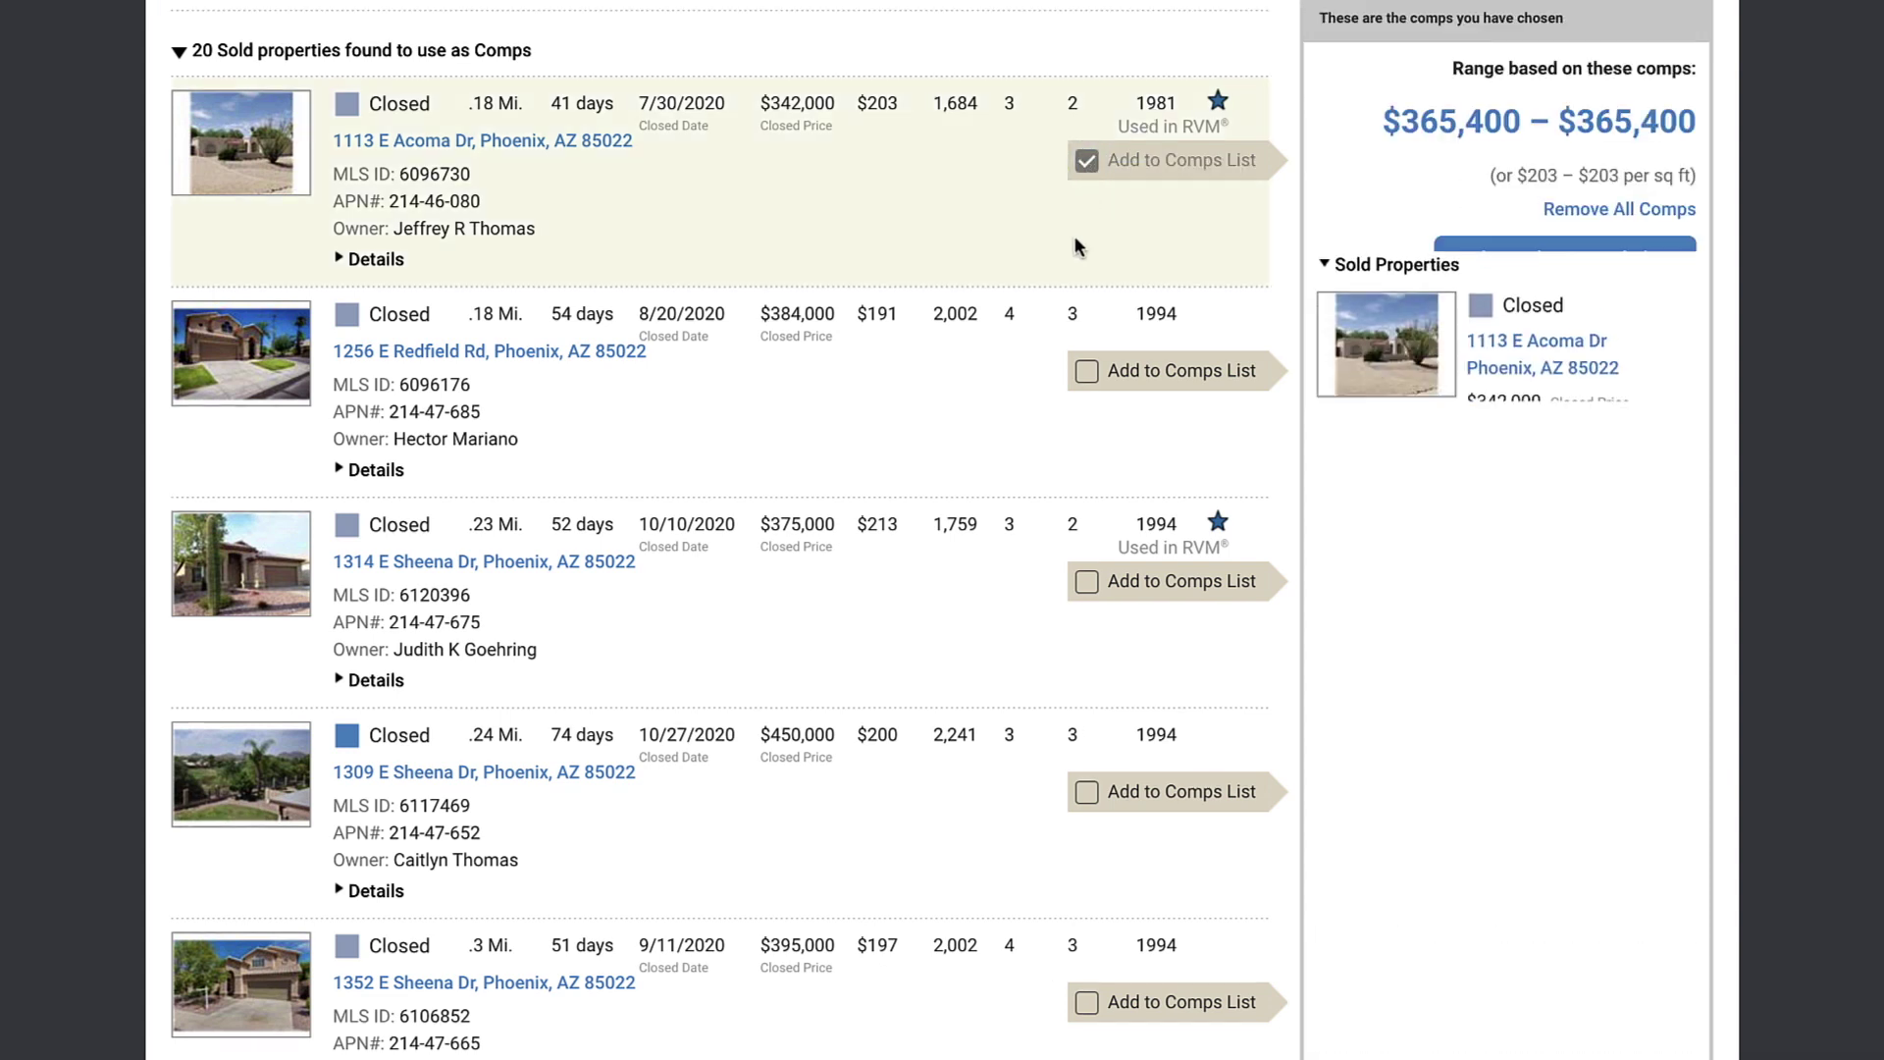
pyautogui.click(1086, 586)
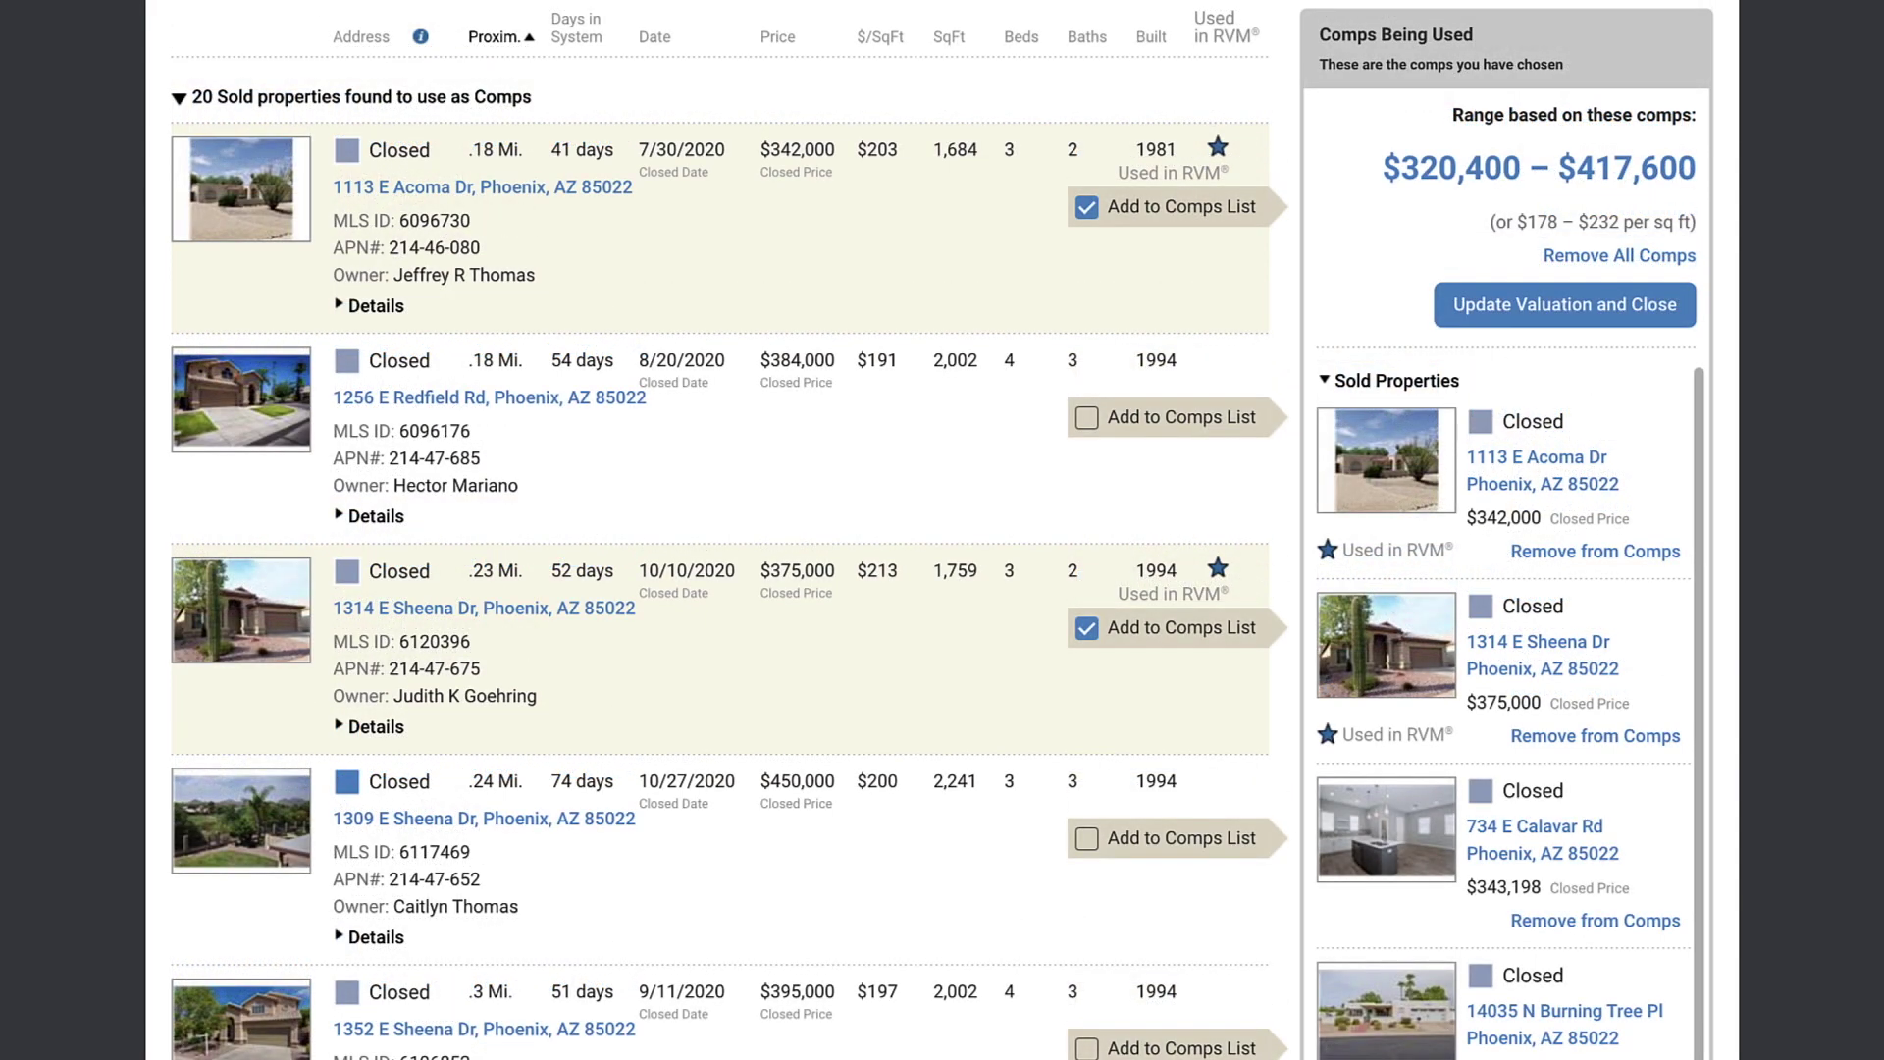
pyautogui.scroll(-3, 1501, 687)
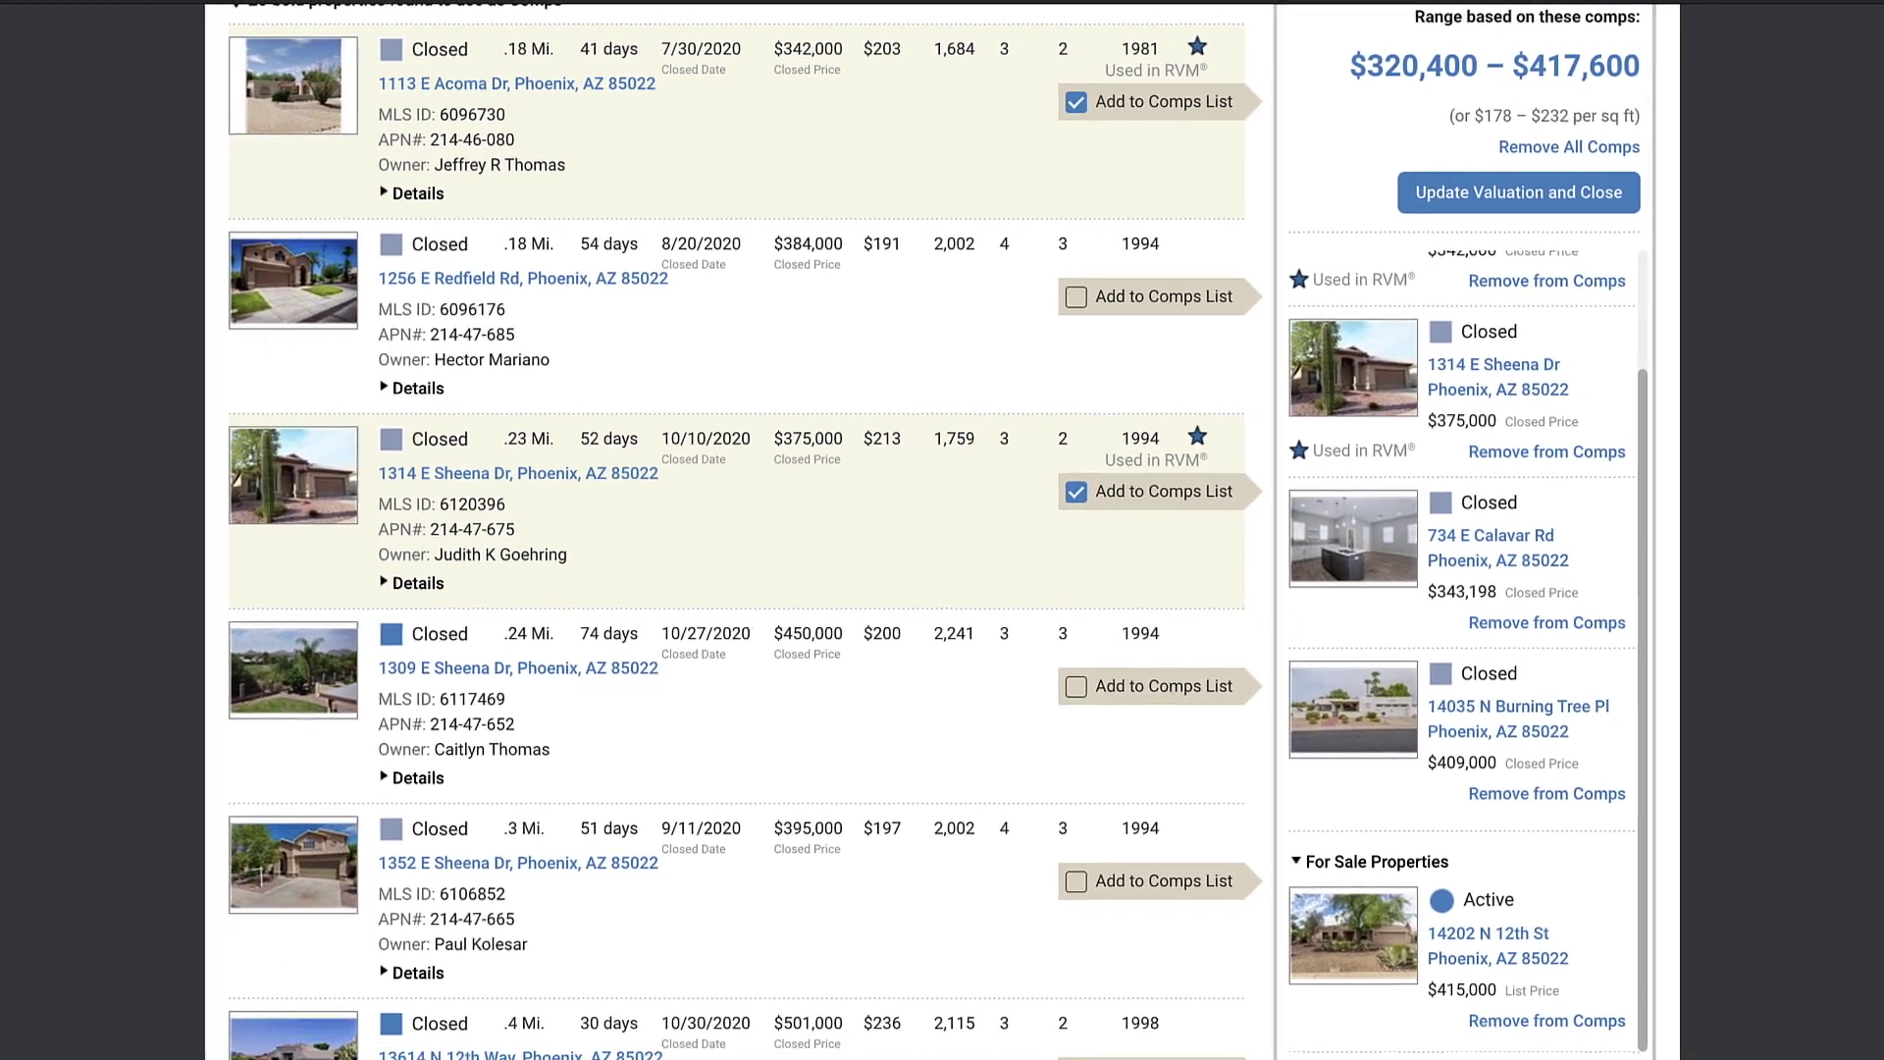
pyautogui.scroll(2, 1614, 965)
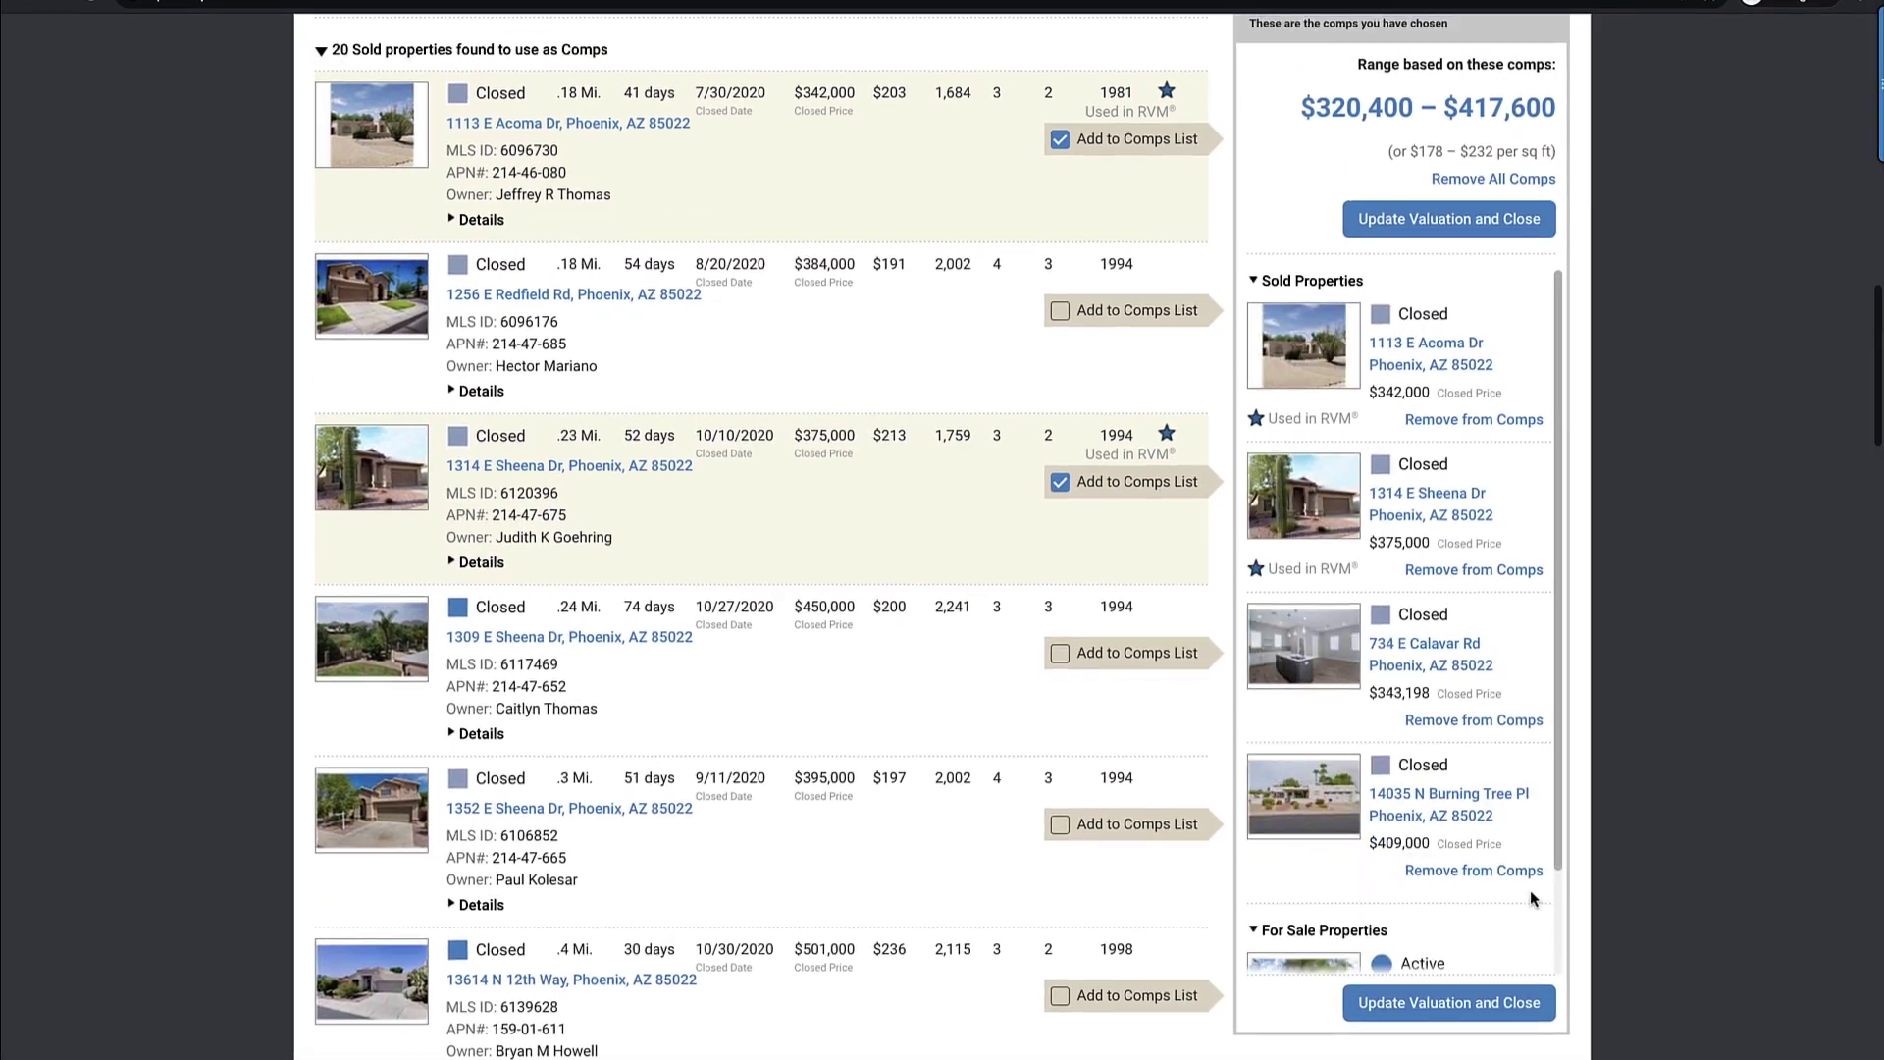
pyautogui.scroll(2, 1533, 899)
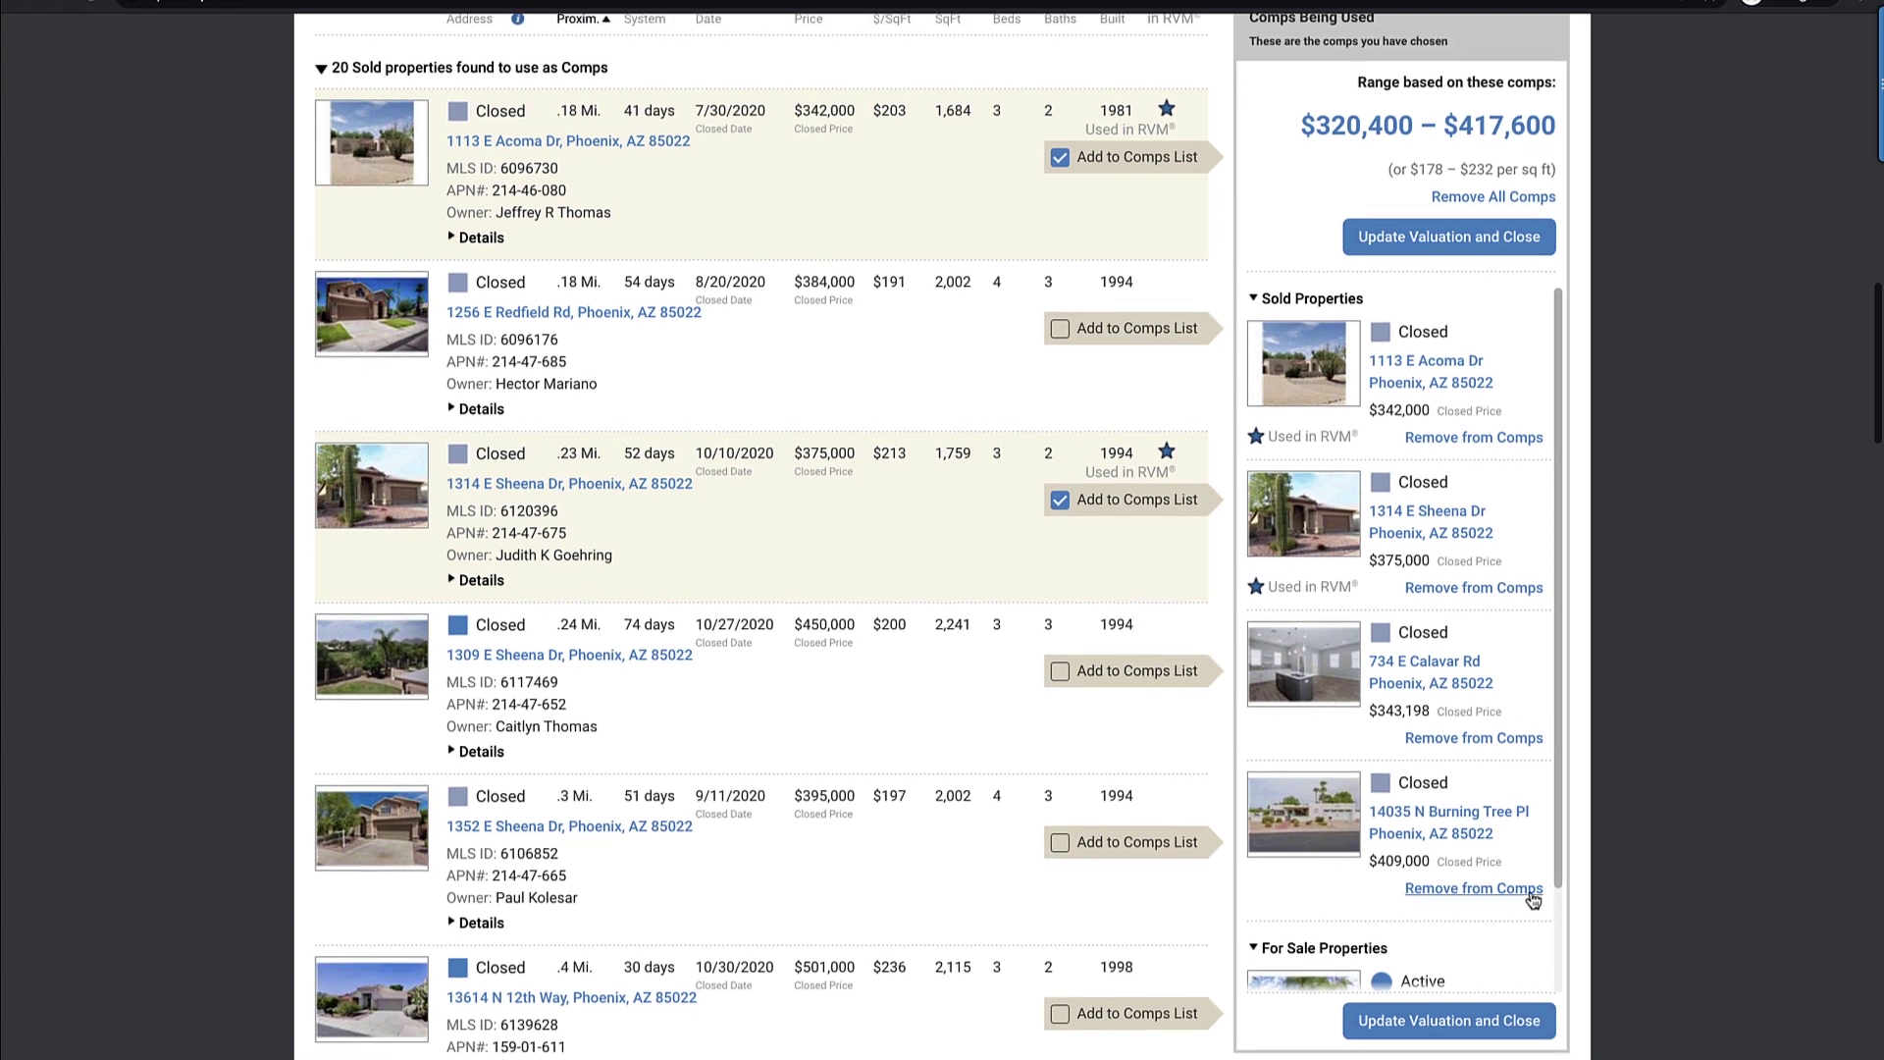
pyautogui.click(1537, 1039)
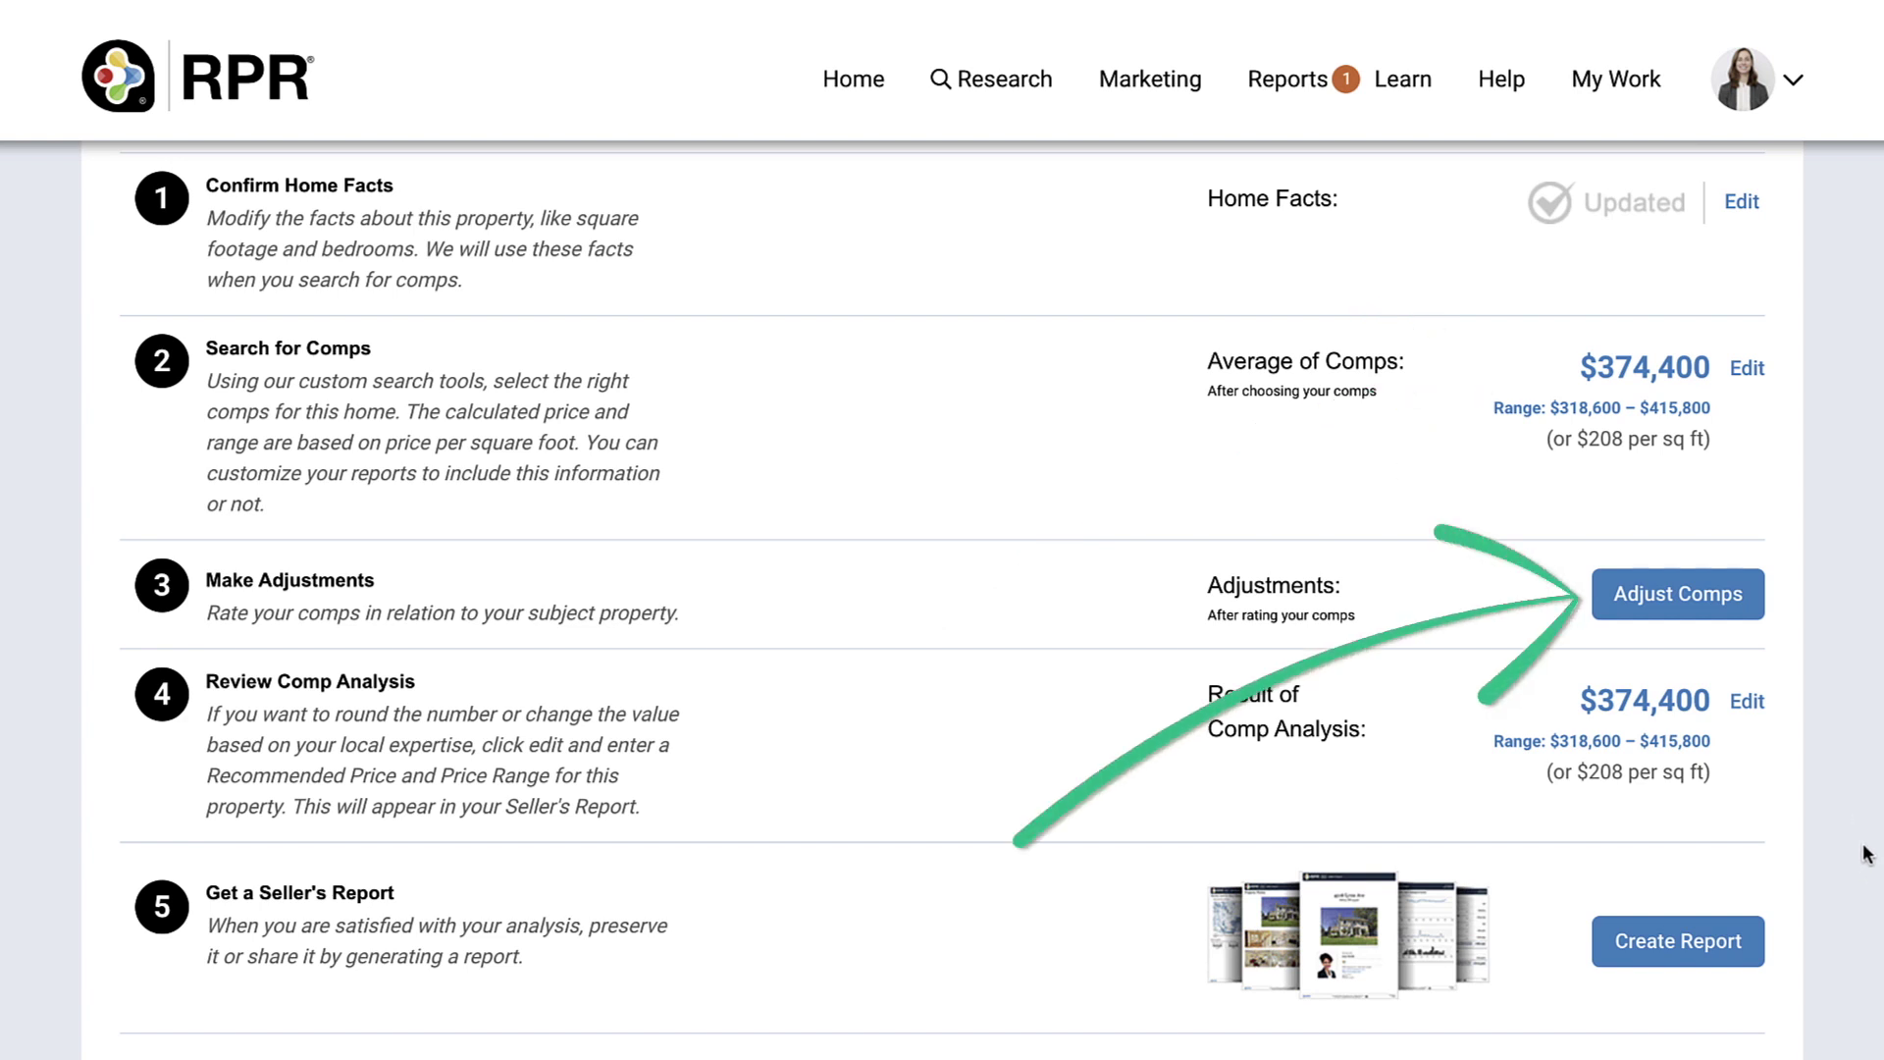
# Step: Keep the first comp first in order, rating it worse and the second comp better
pyautogui.click(1705, 604)
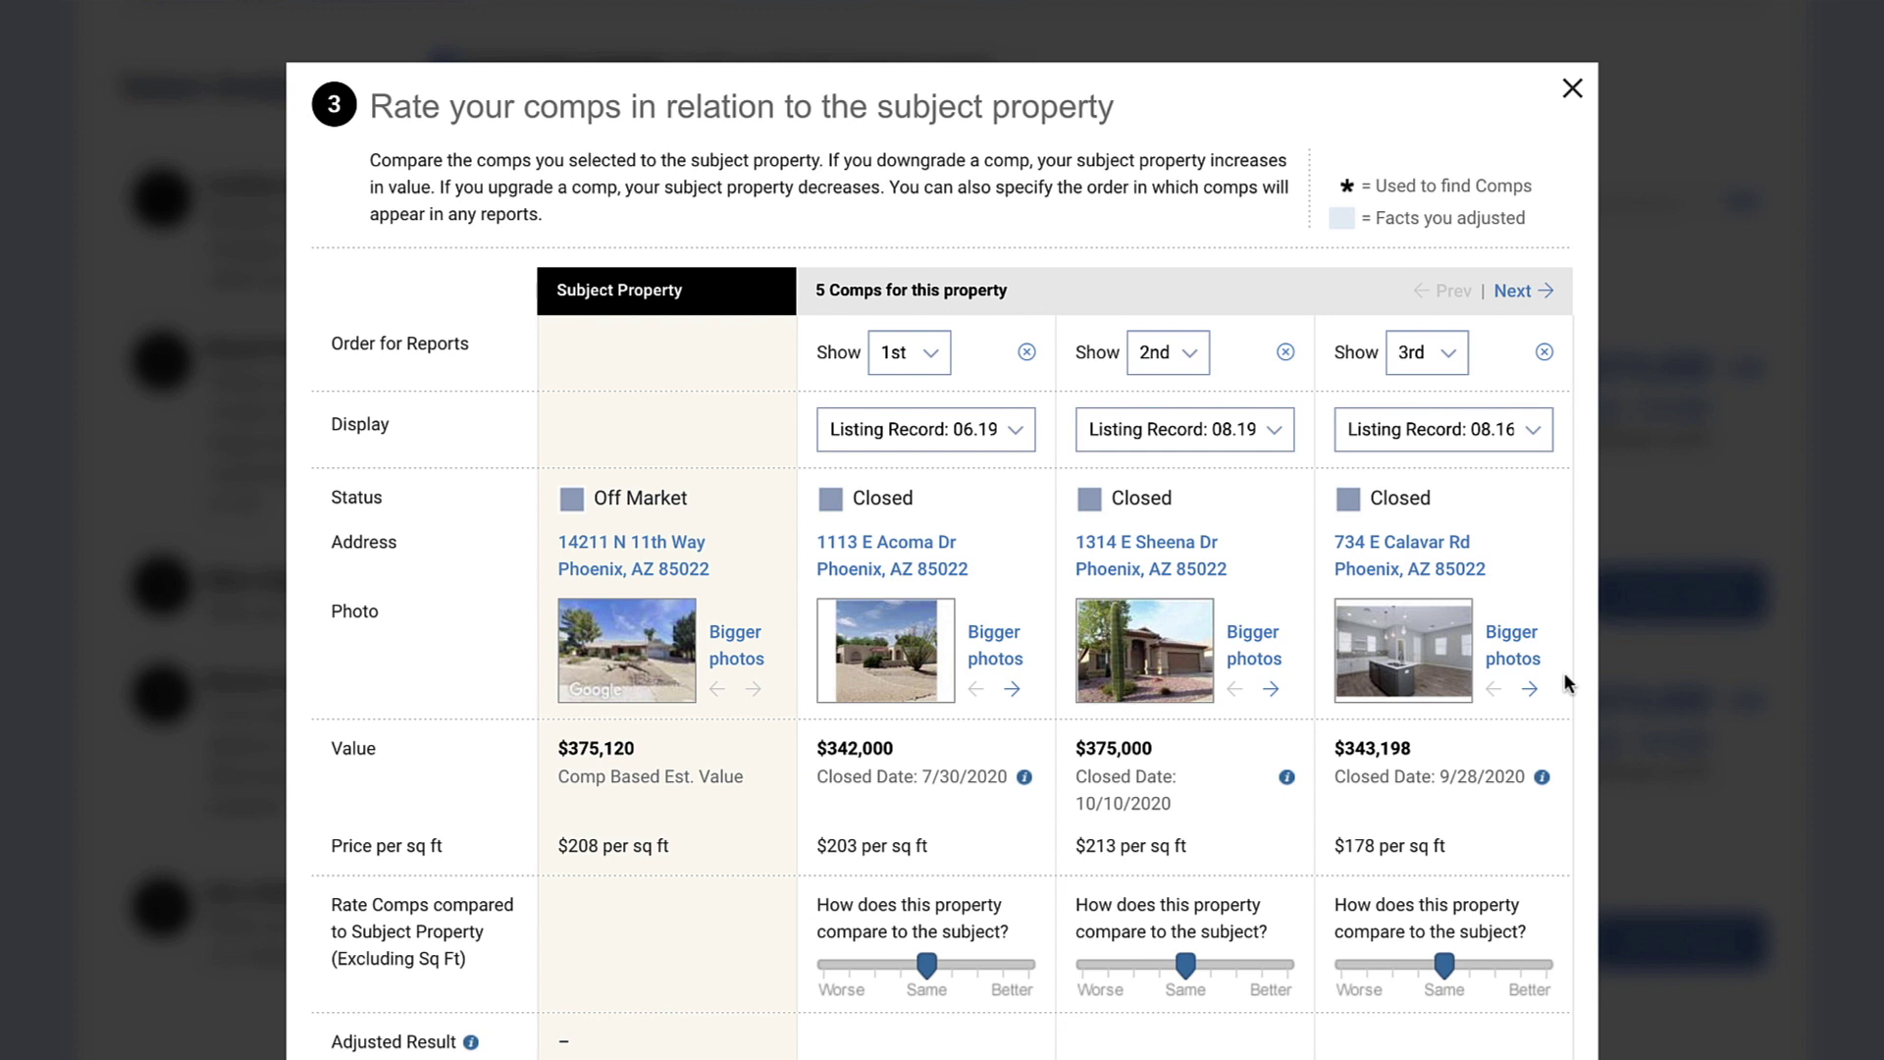
pyautogui.scroll(-1, 1564, 673)
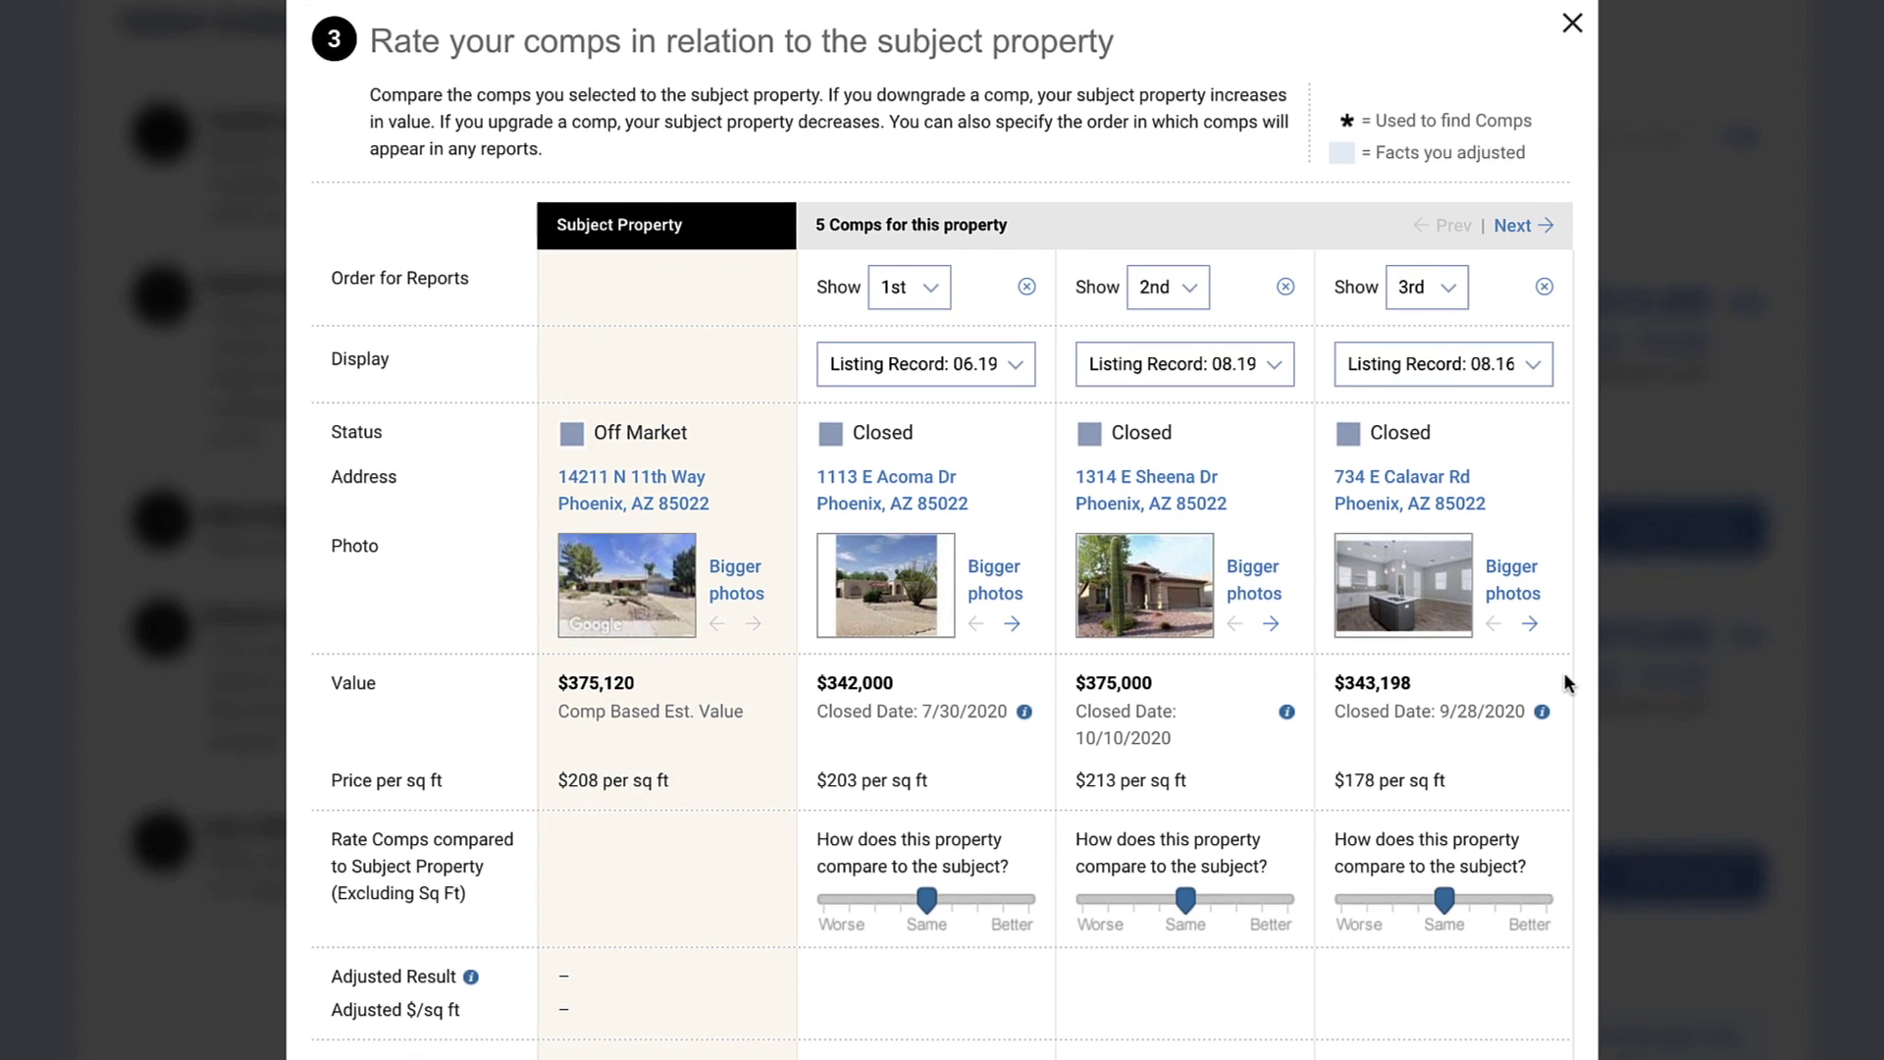
pyautogui.click(940, 291)
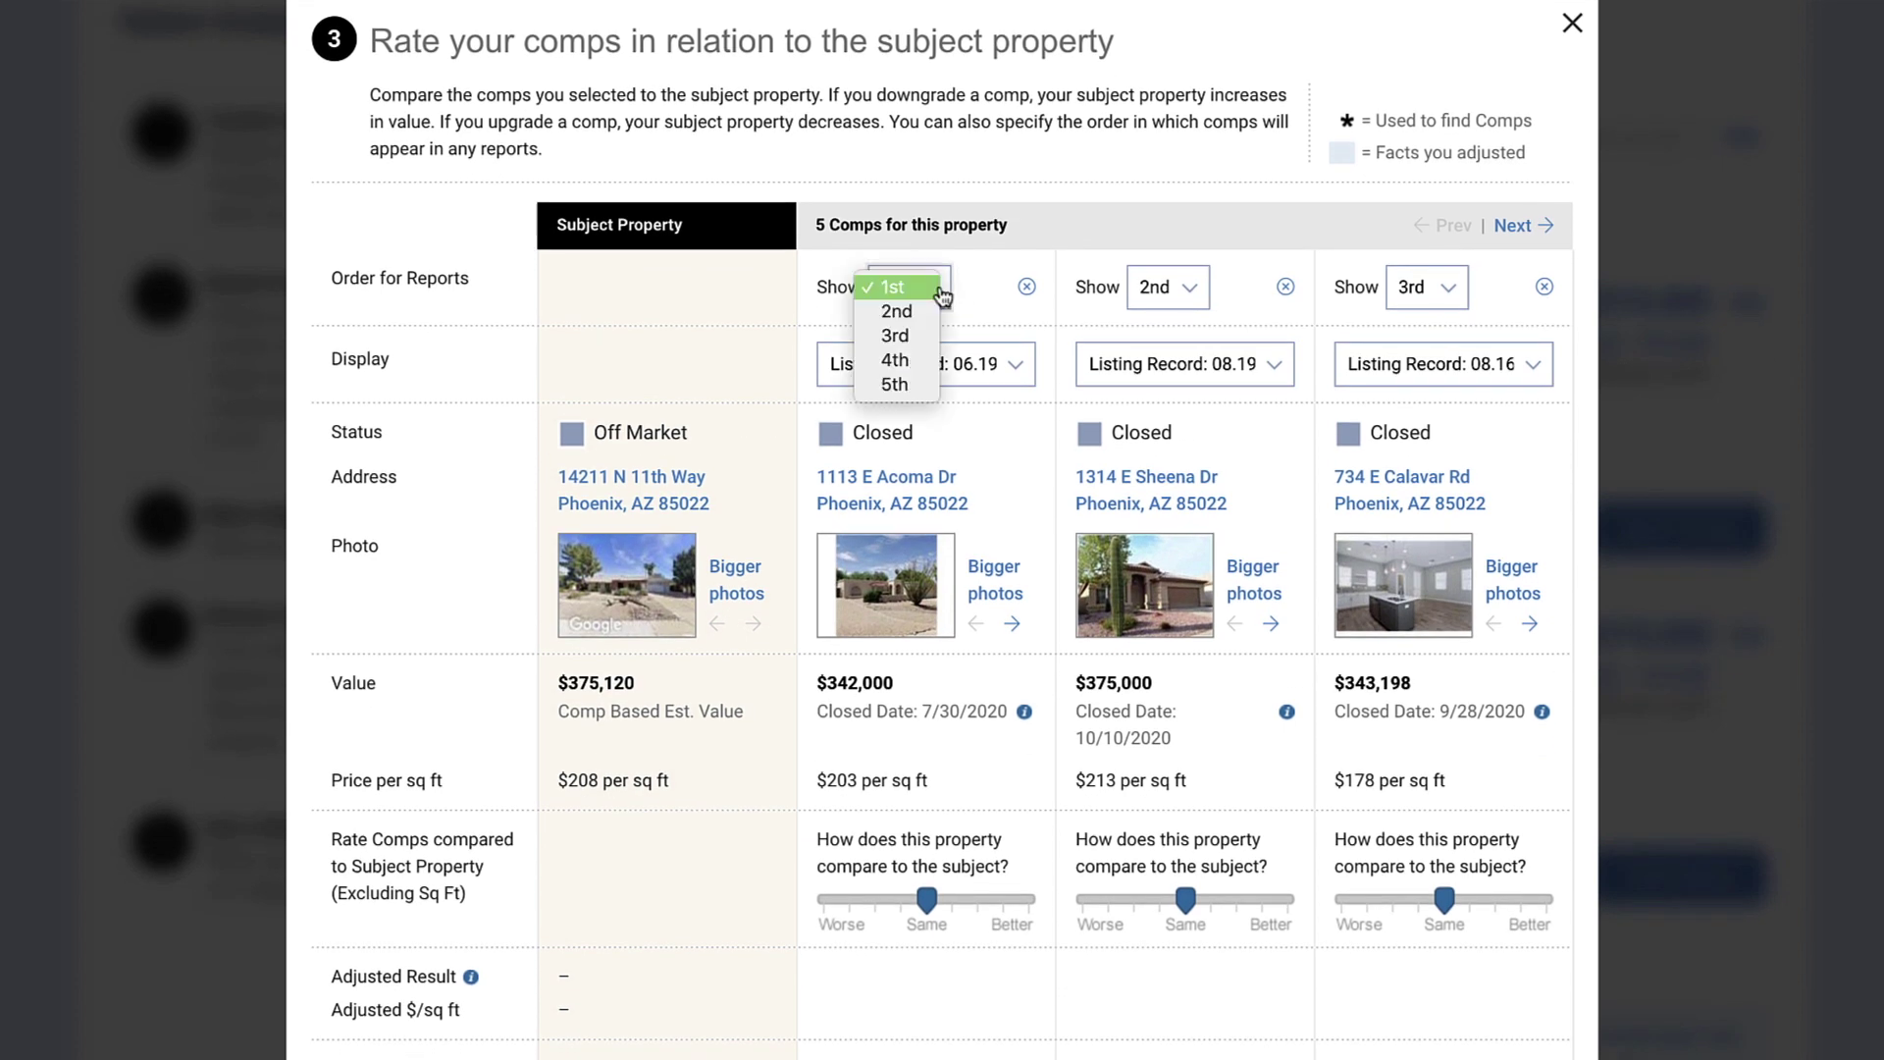
pyautogui.click(977, 286)
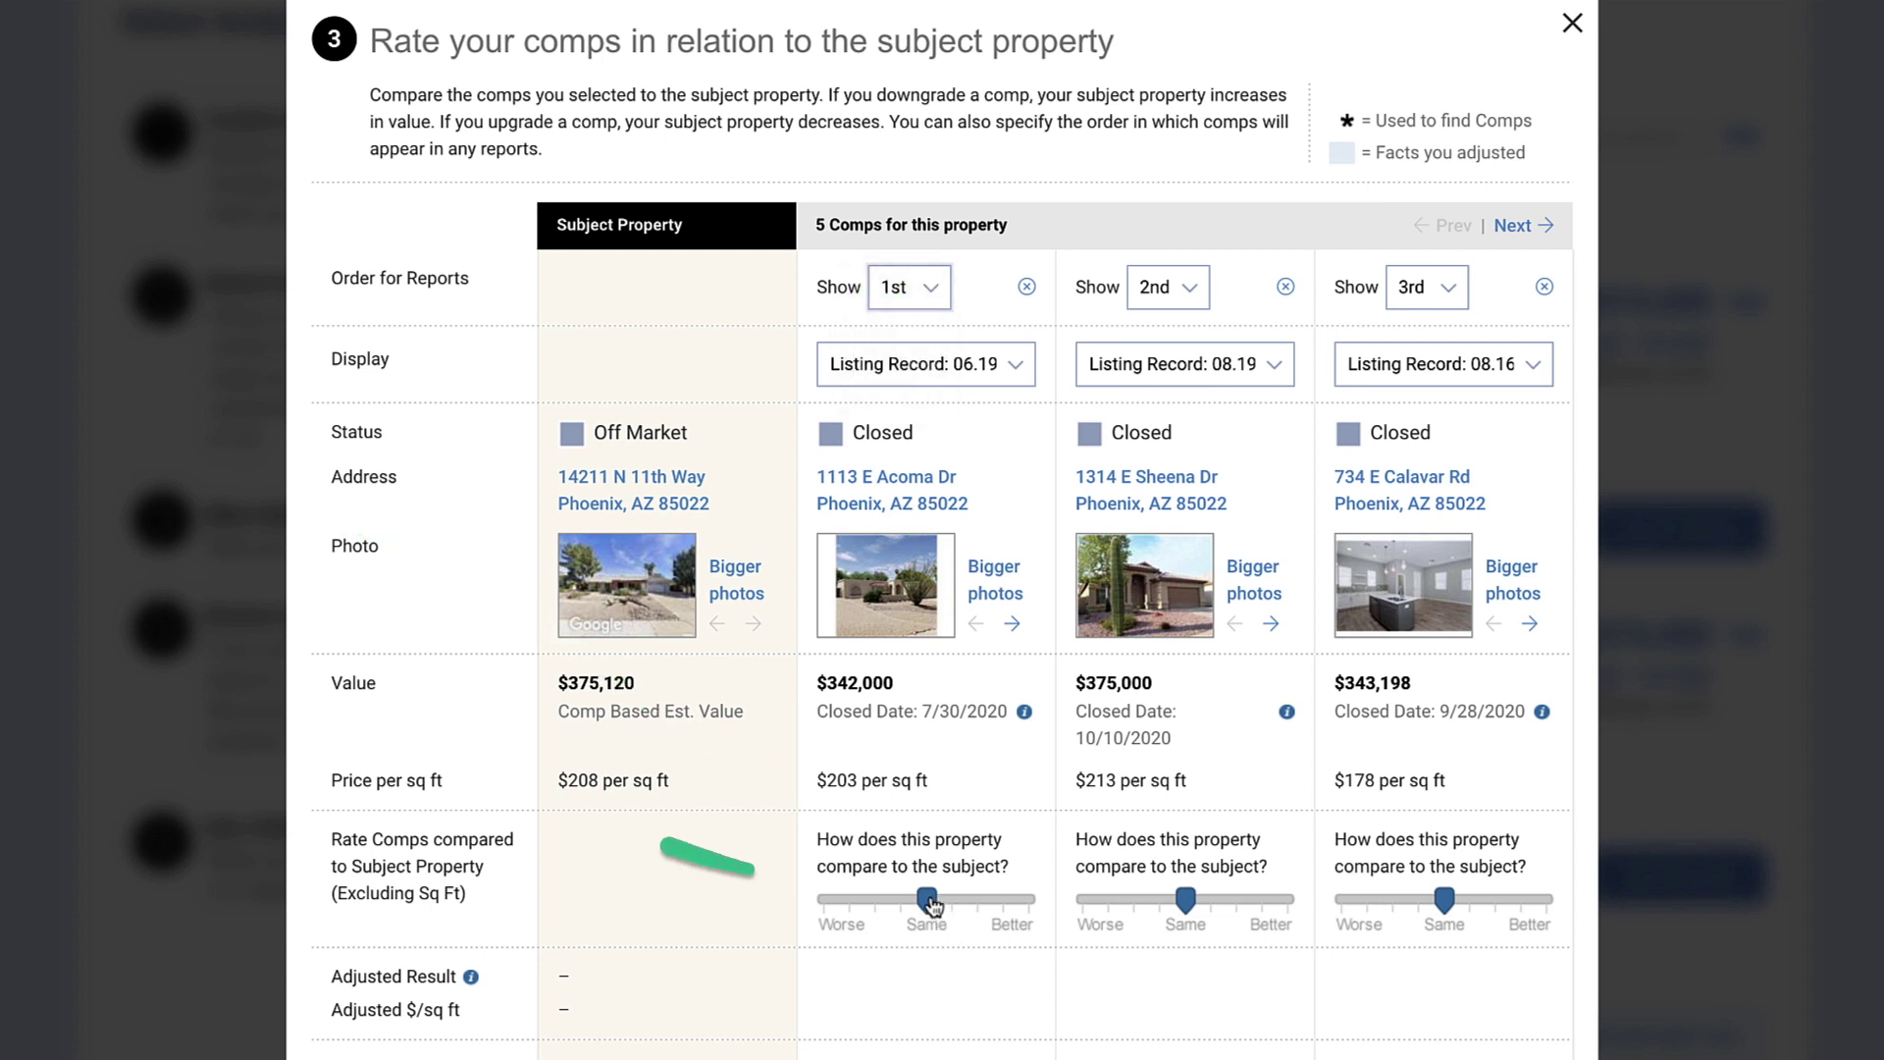
pyautogui.moveTo(928, 900); pyautogui.dragTo(901, 899)
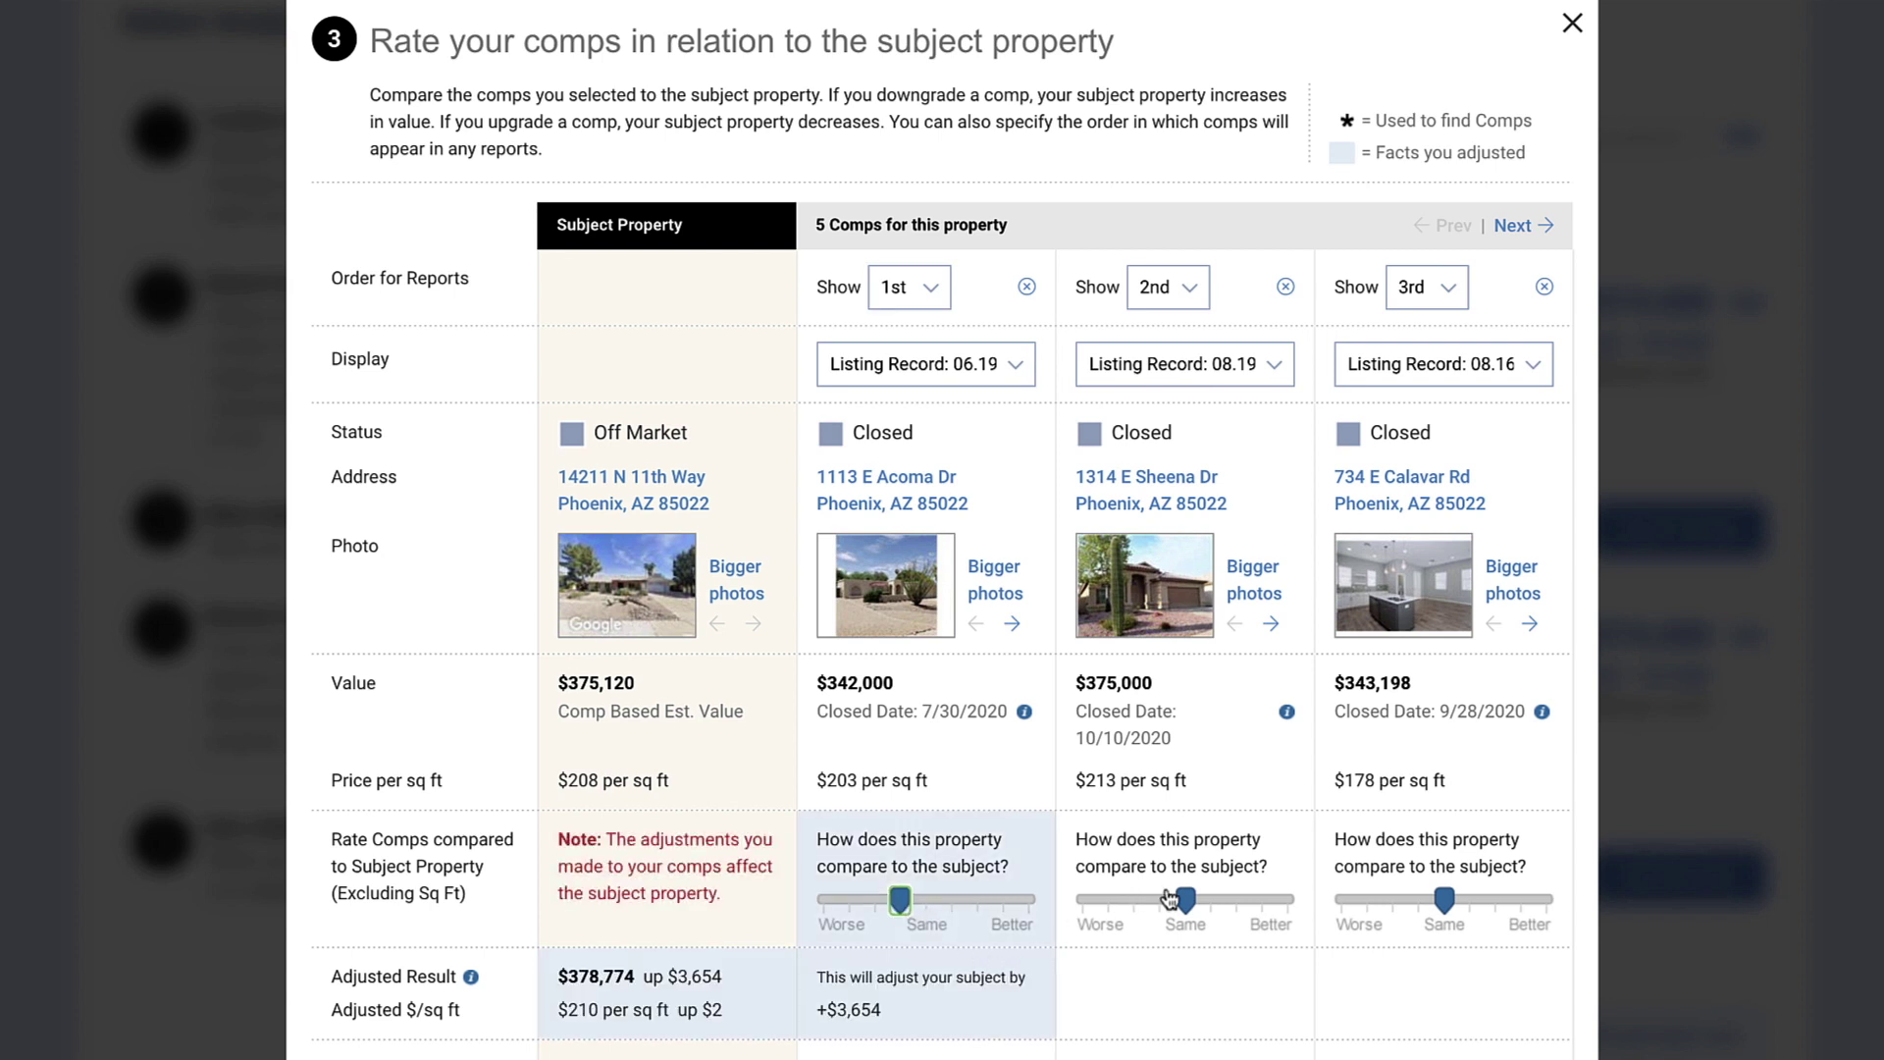
pyautogui.moveTo(1185, 899)
pyautogui.mouseDown()
pyautogui.moveTo(1210, 900)
pyautogui.moveTo(1185, 900)
pyautogui.mouseUp()
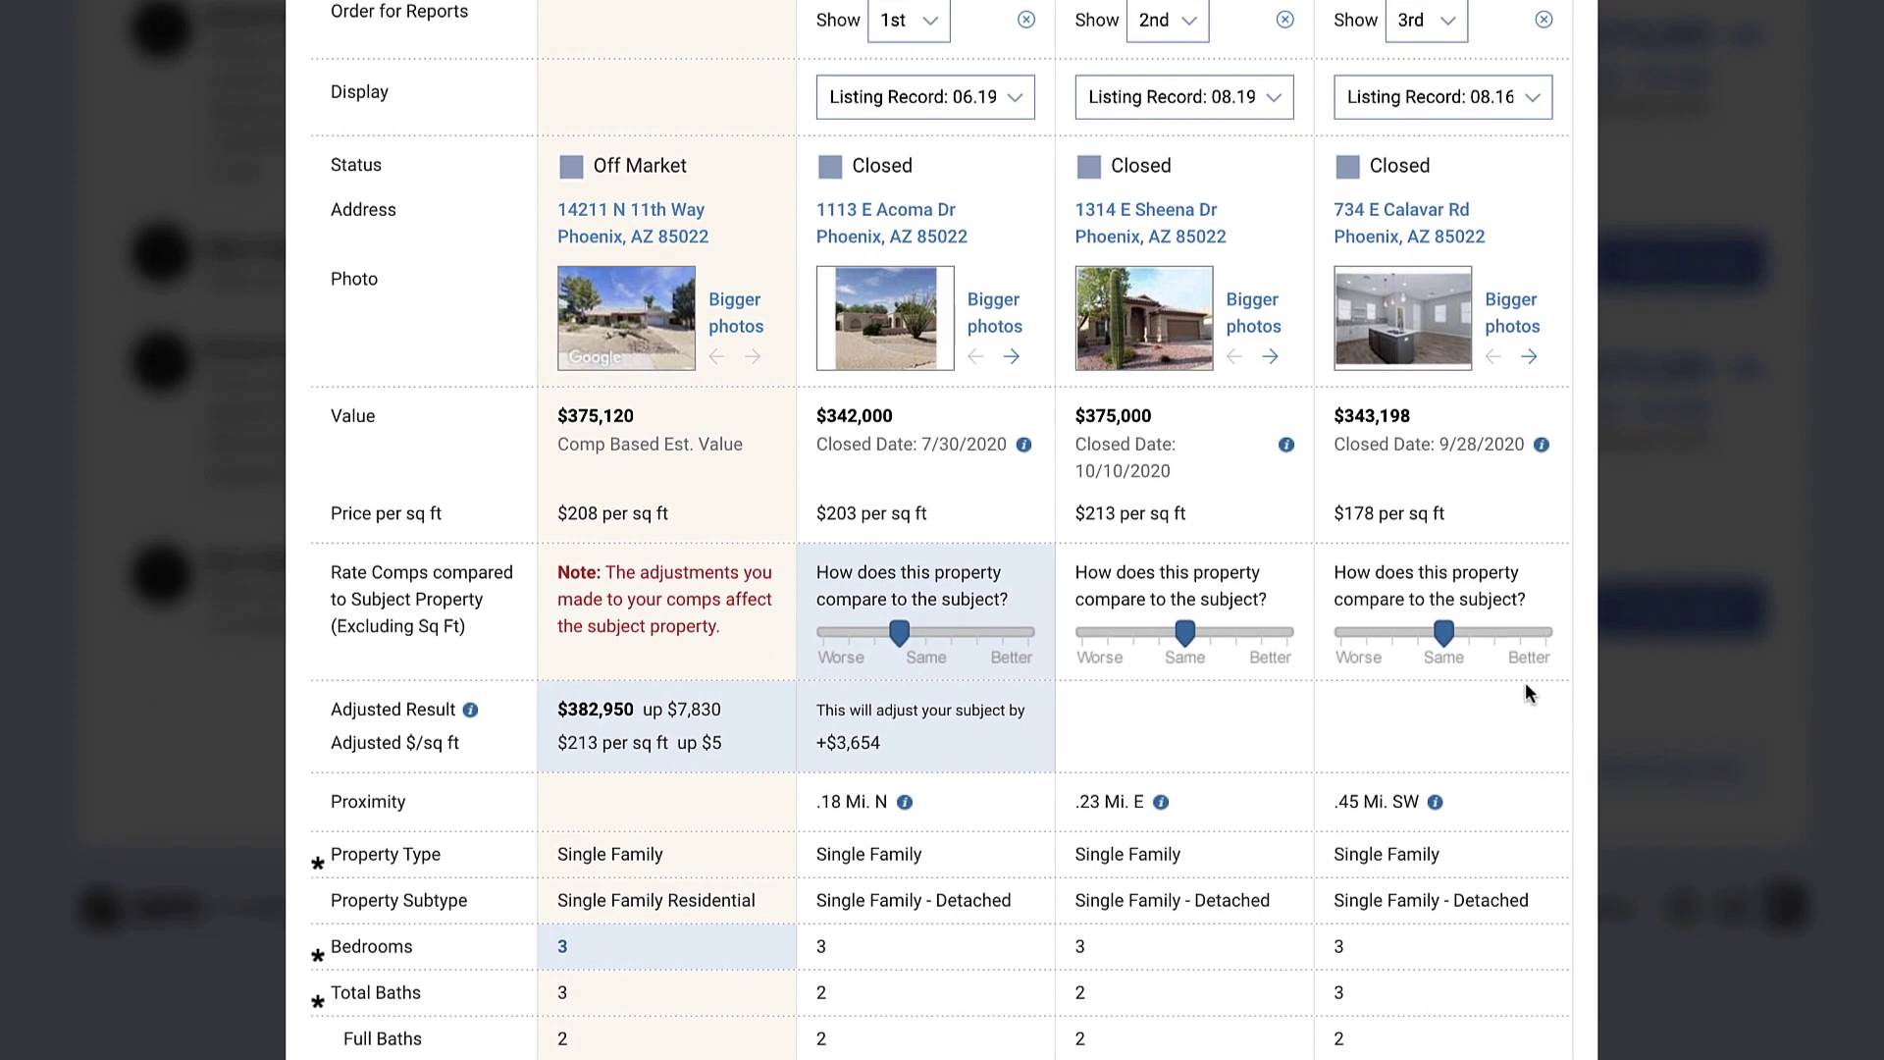
pyautogui.scroll(-7, 1525, 691)
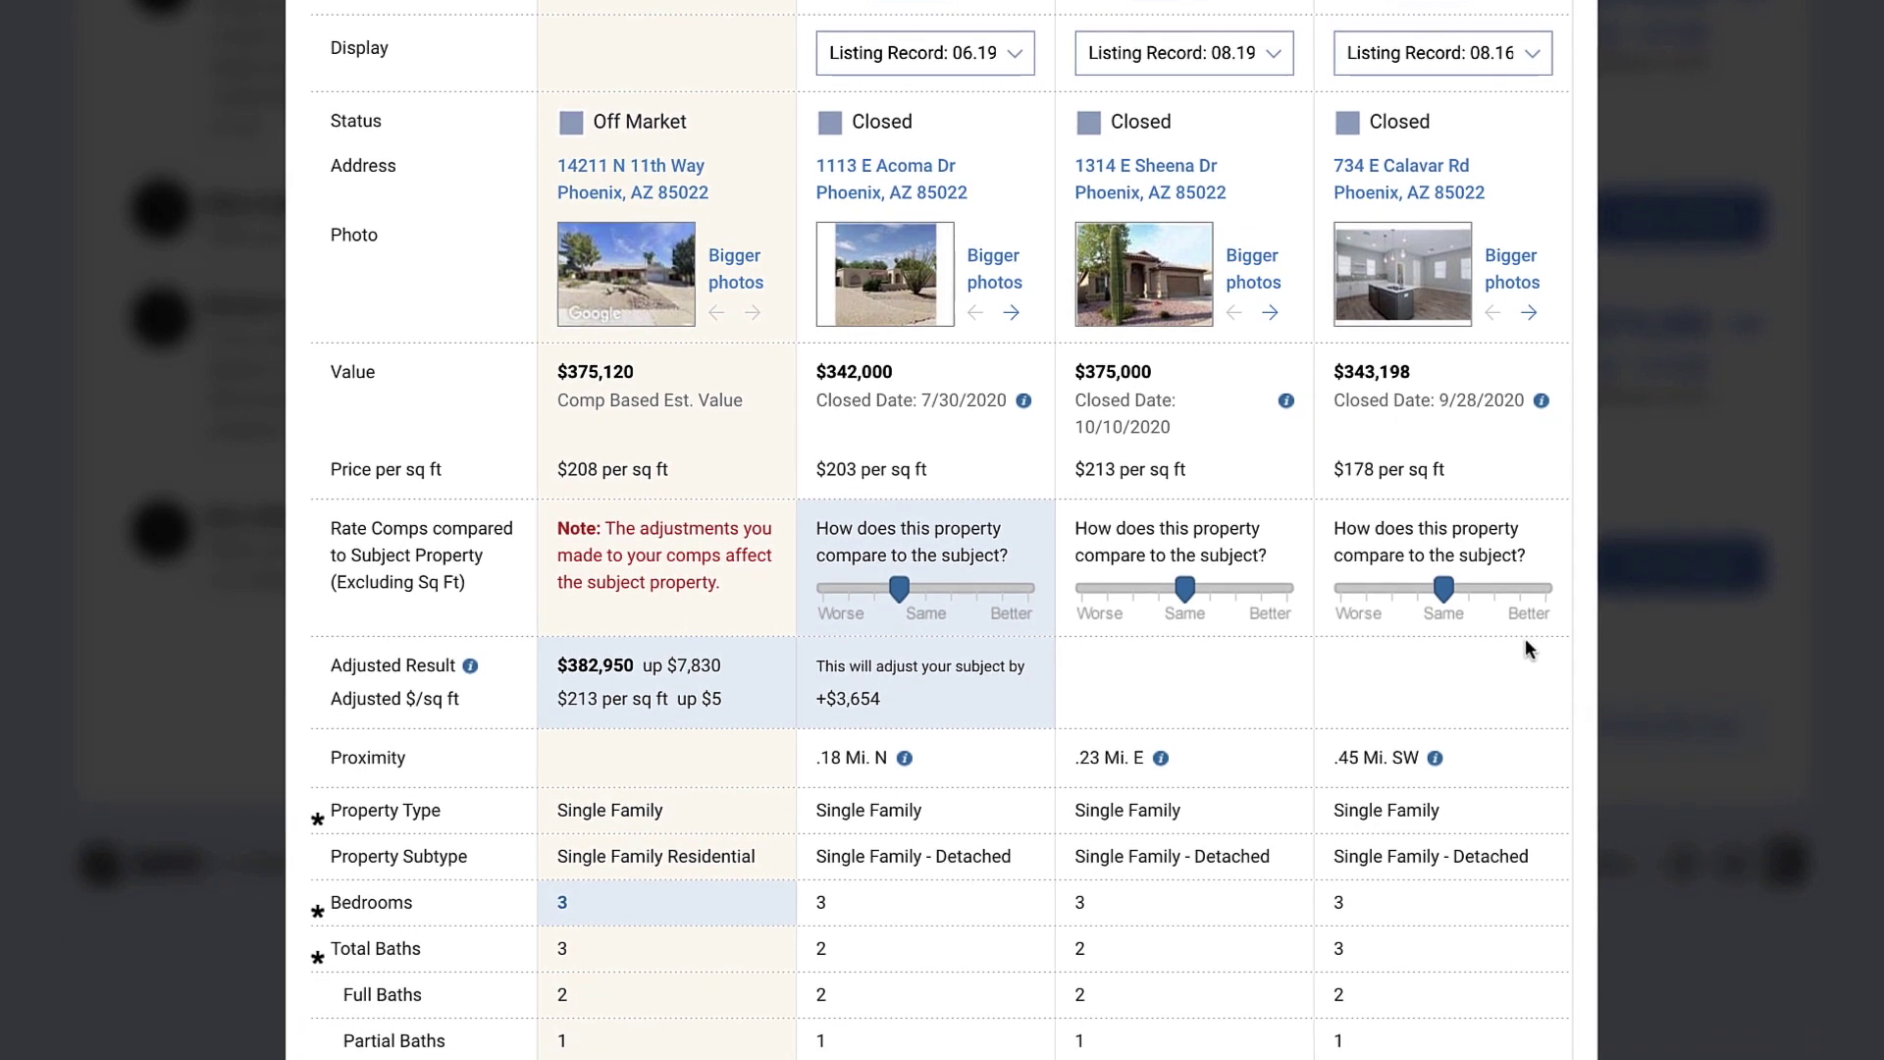
pyautogui.scroll(-6, 1526, 587)
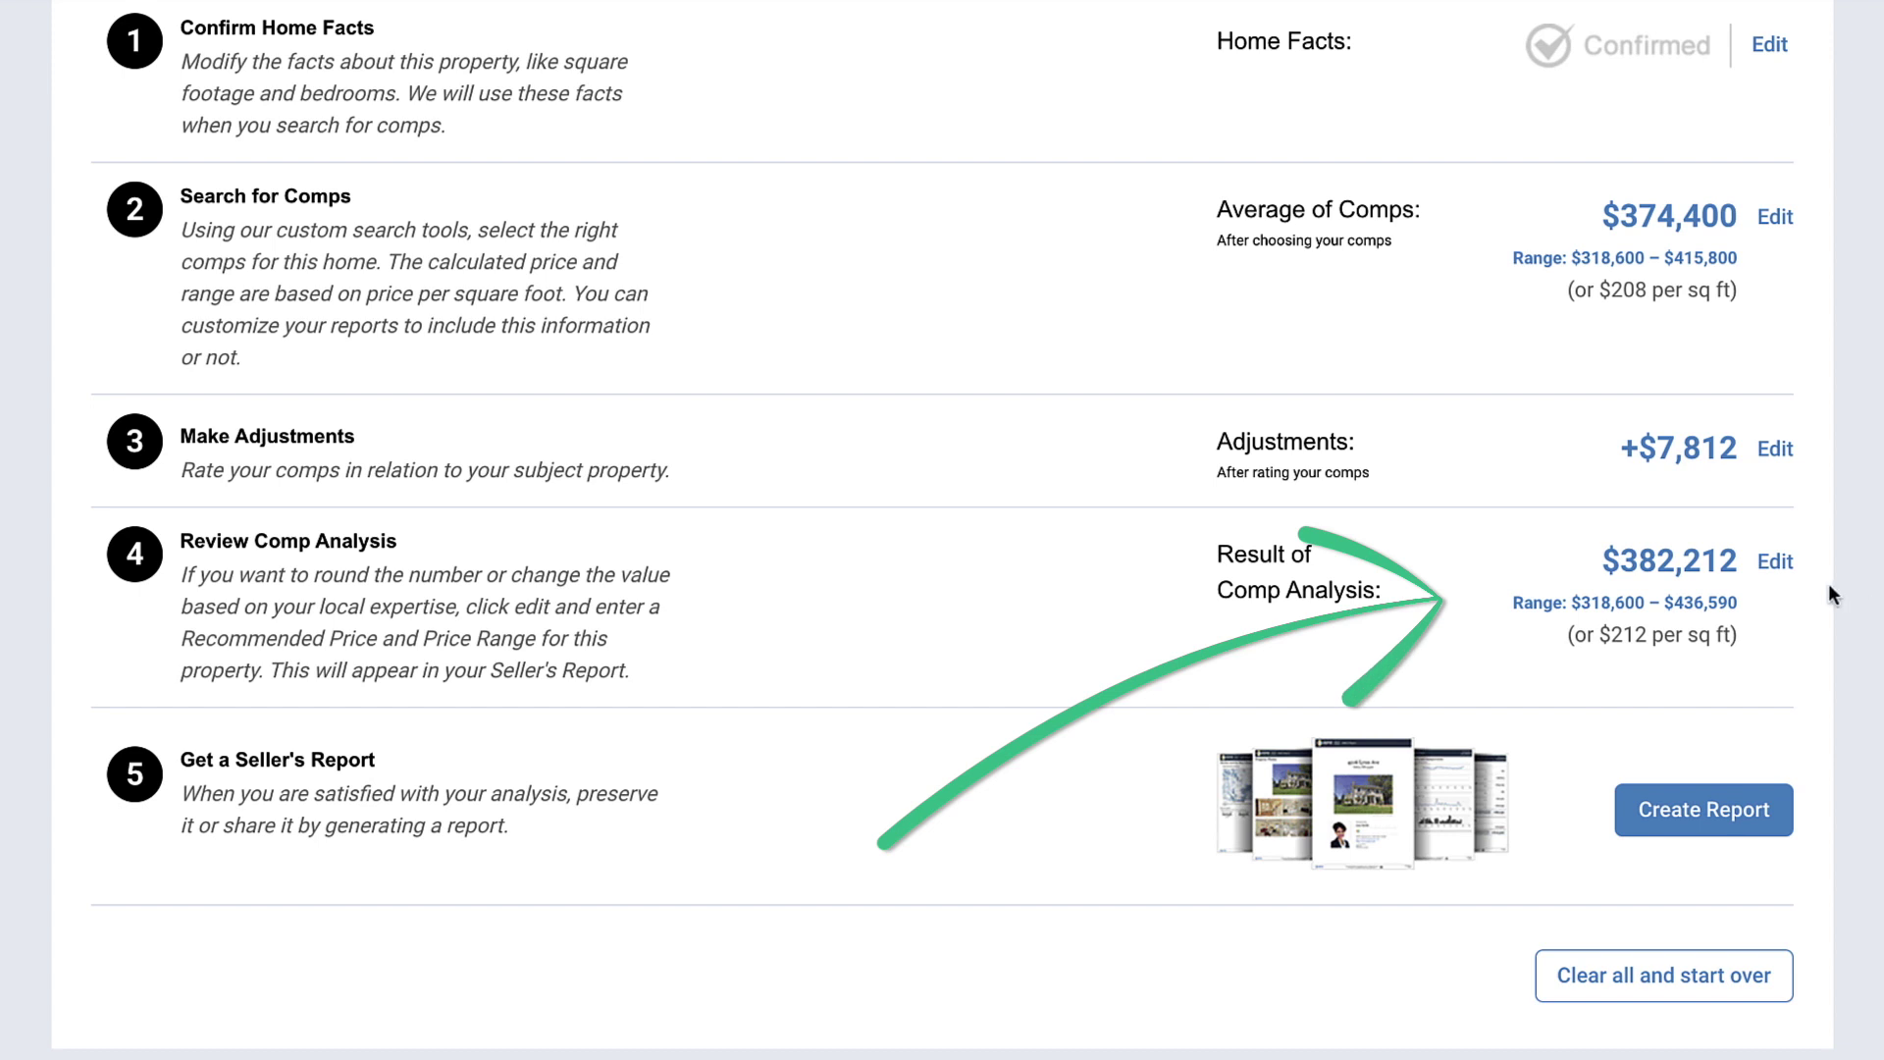
# Step: Review the comp analysis price without changes, keeping it at $382,212, and start the Seller's Report
pyautogui.click(1782, 564)
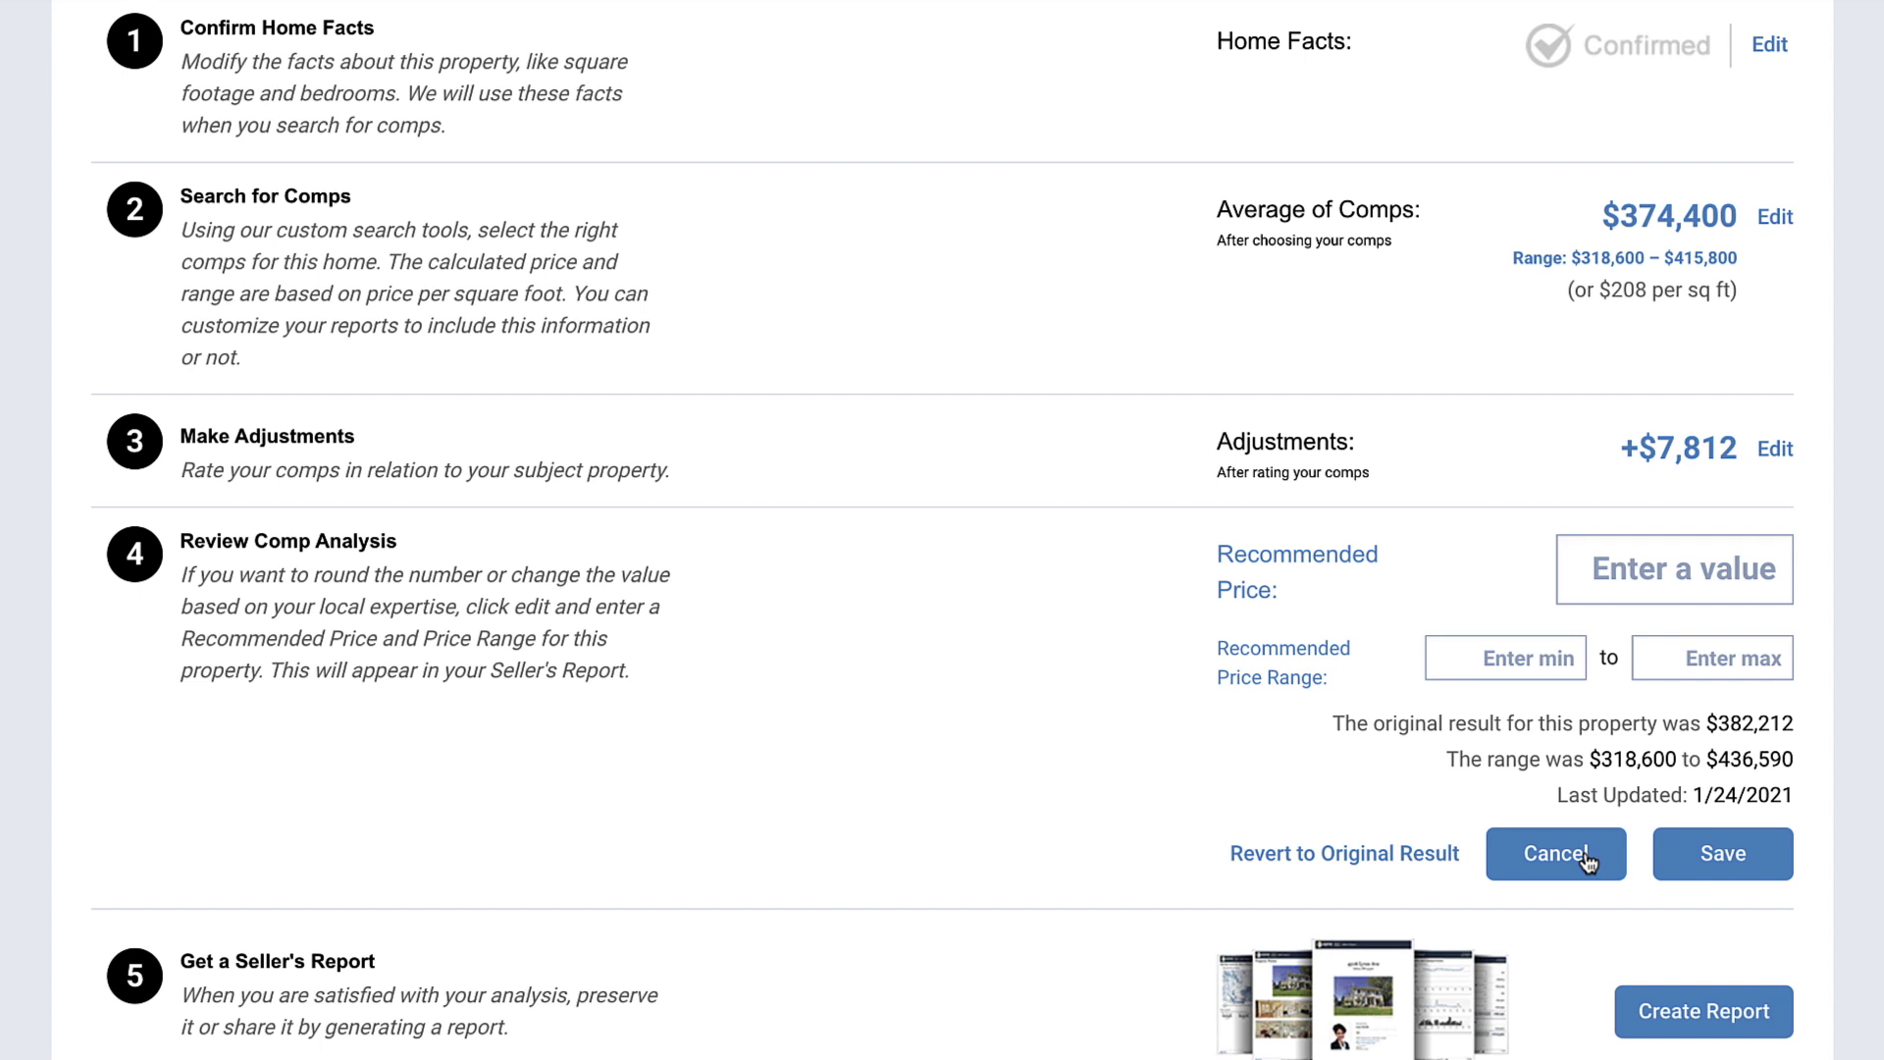
pyautogui.click(1585, 856)
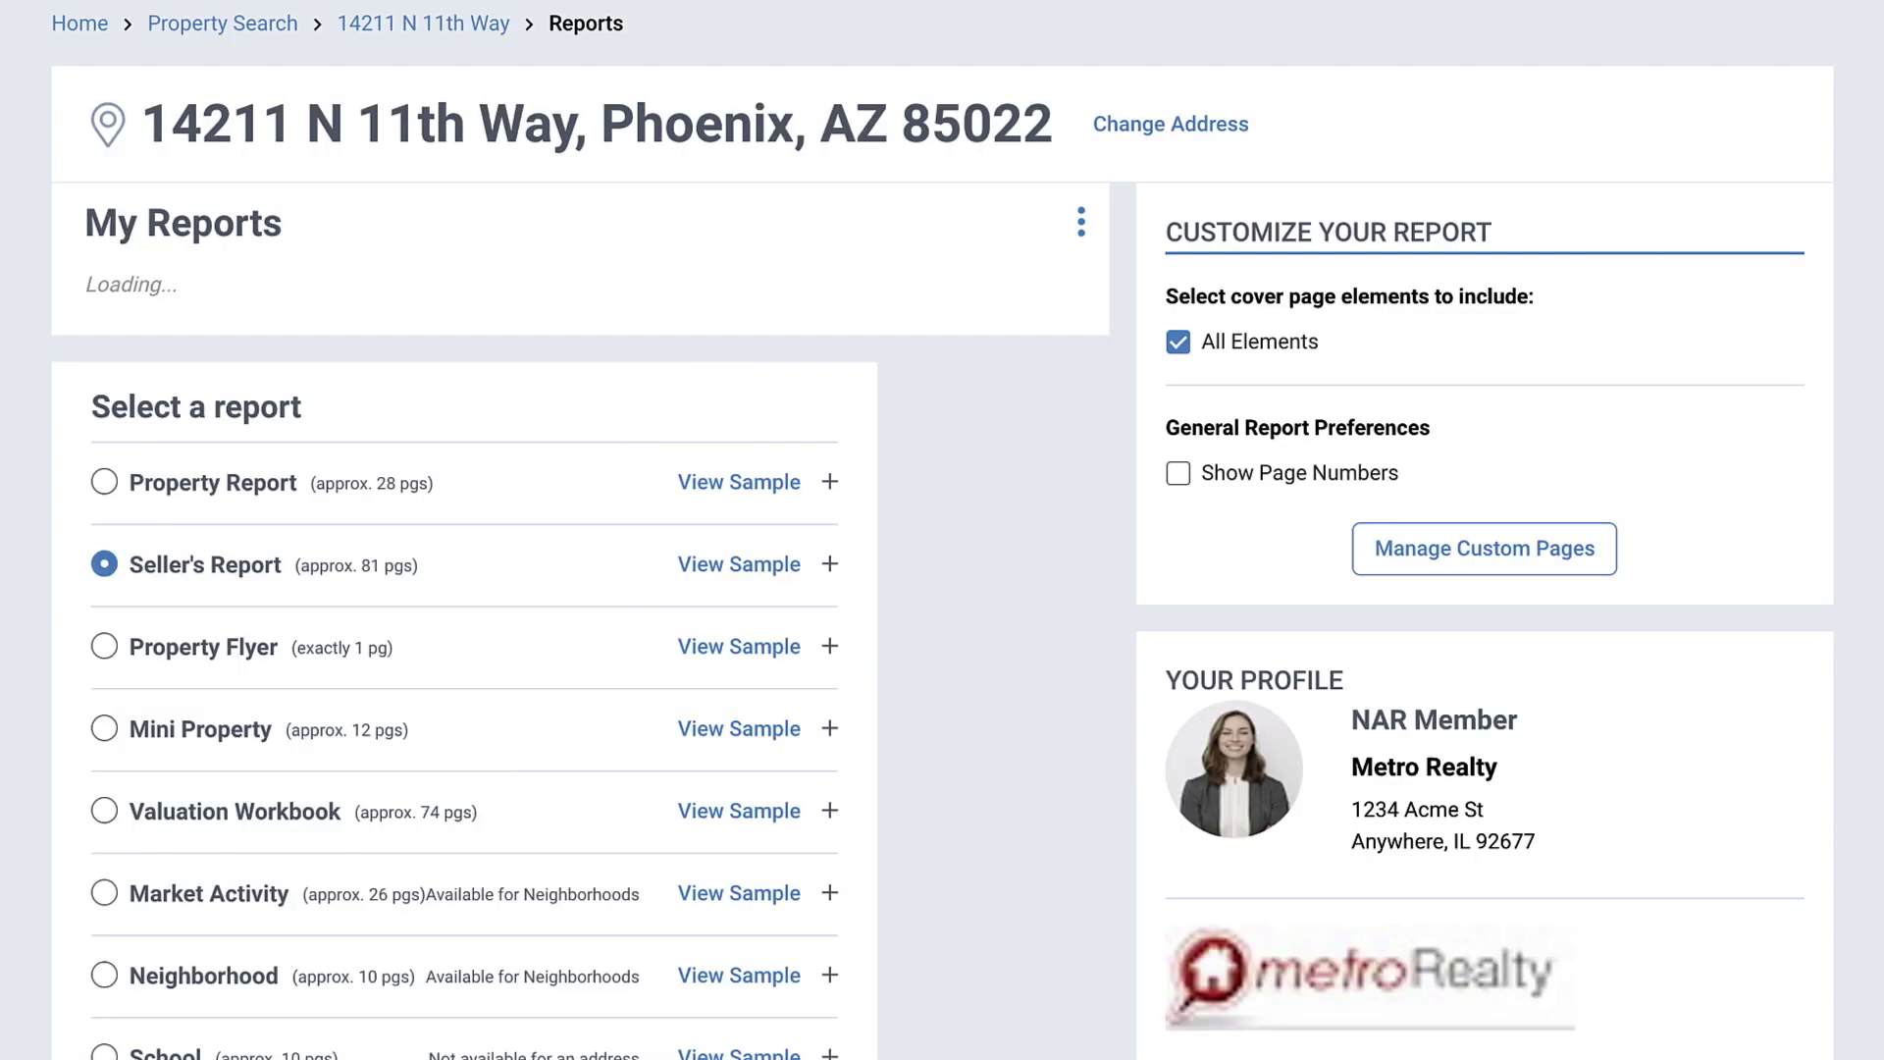
pyautogui.scroll(-5, 942, 530)
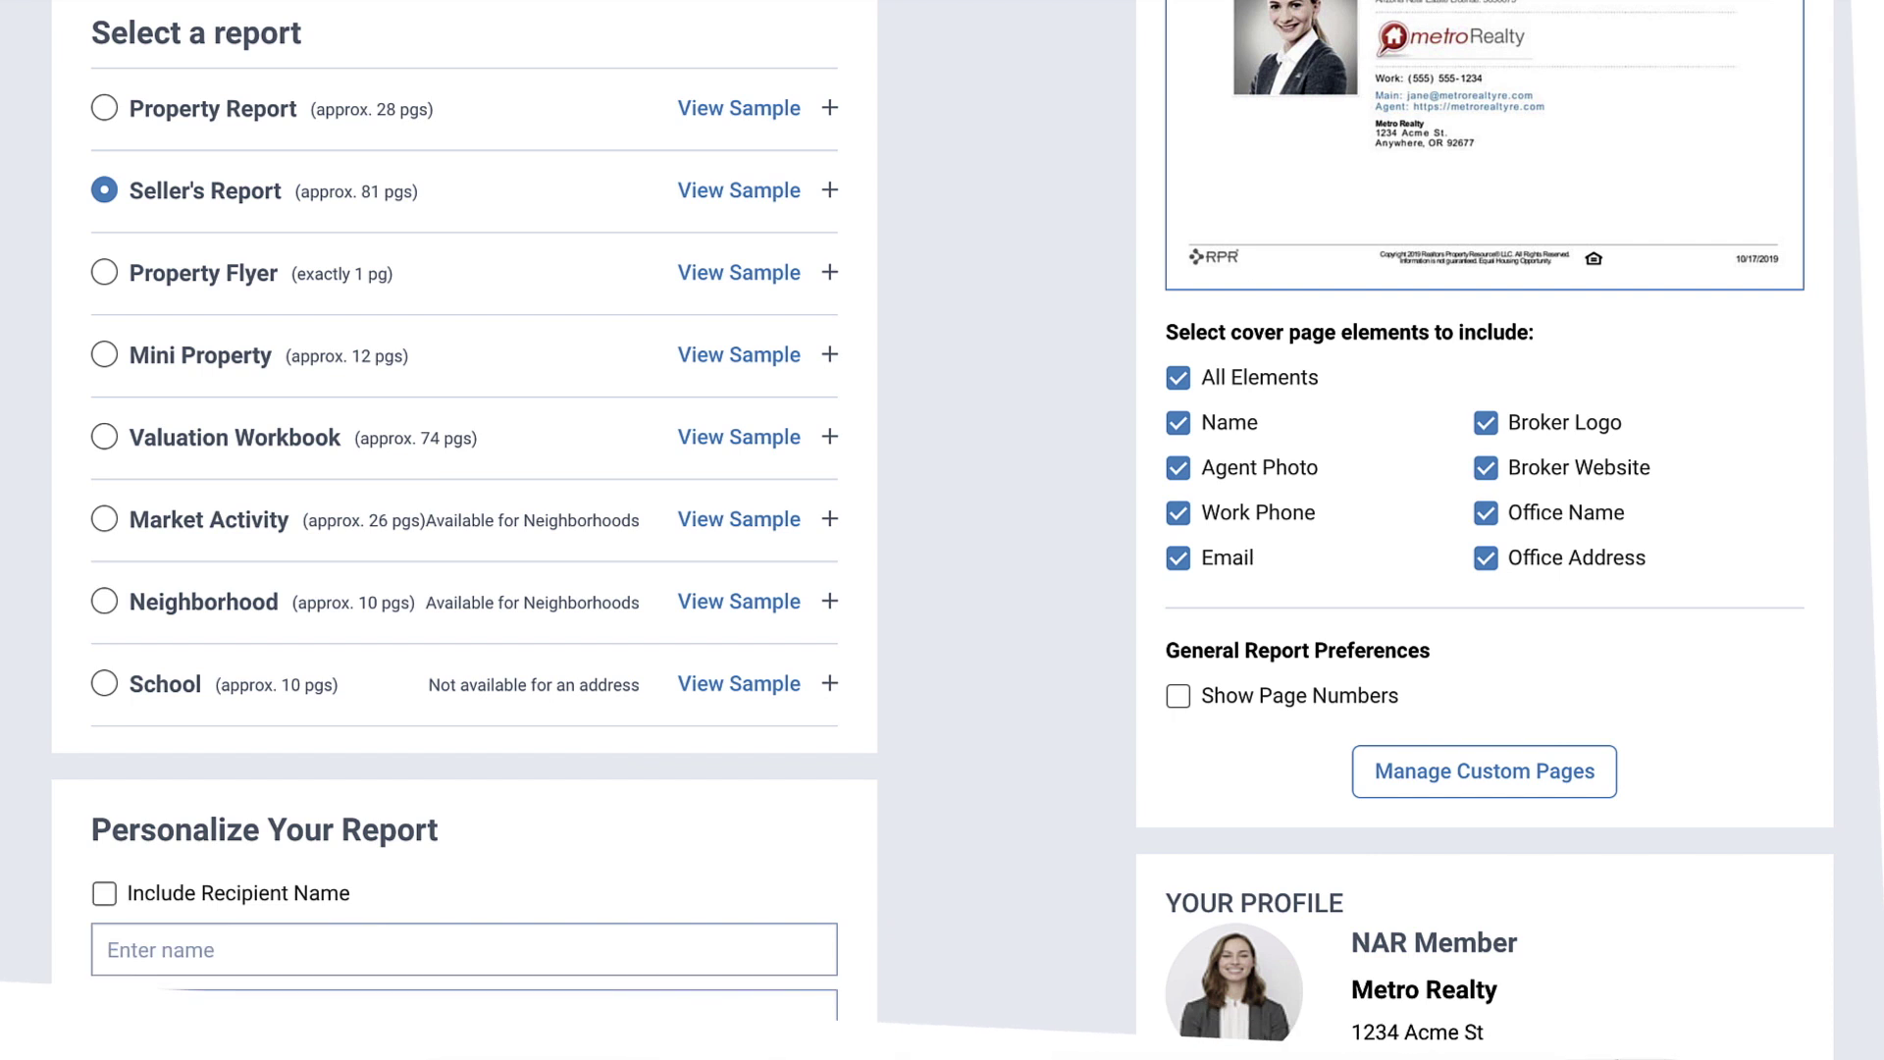
# Step: In the Seller's Report options, check both Suppress estimated value boxes, for the subject property and the comps
pyautogui.click(830, 192)
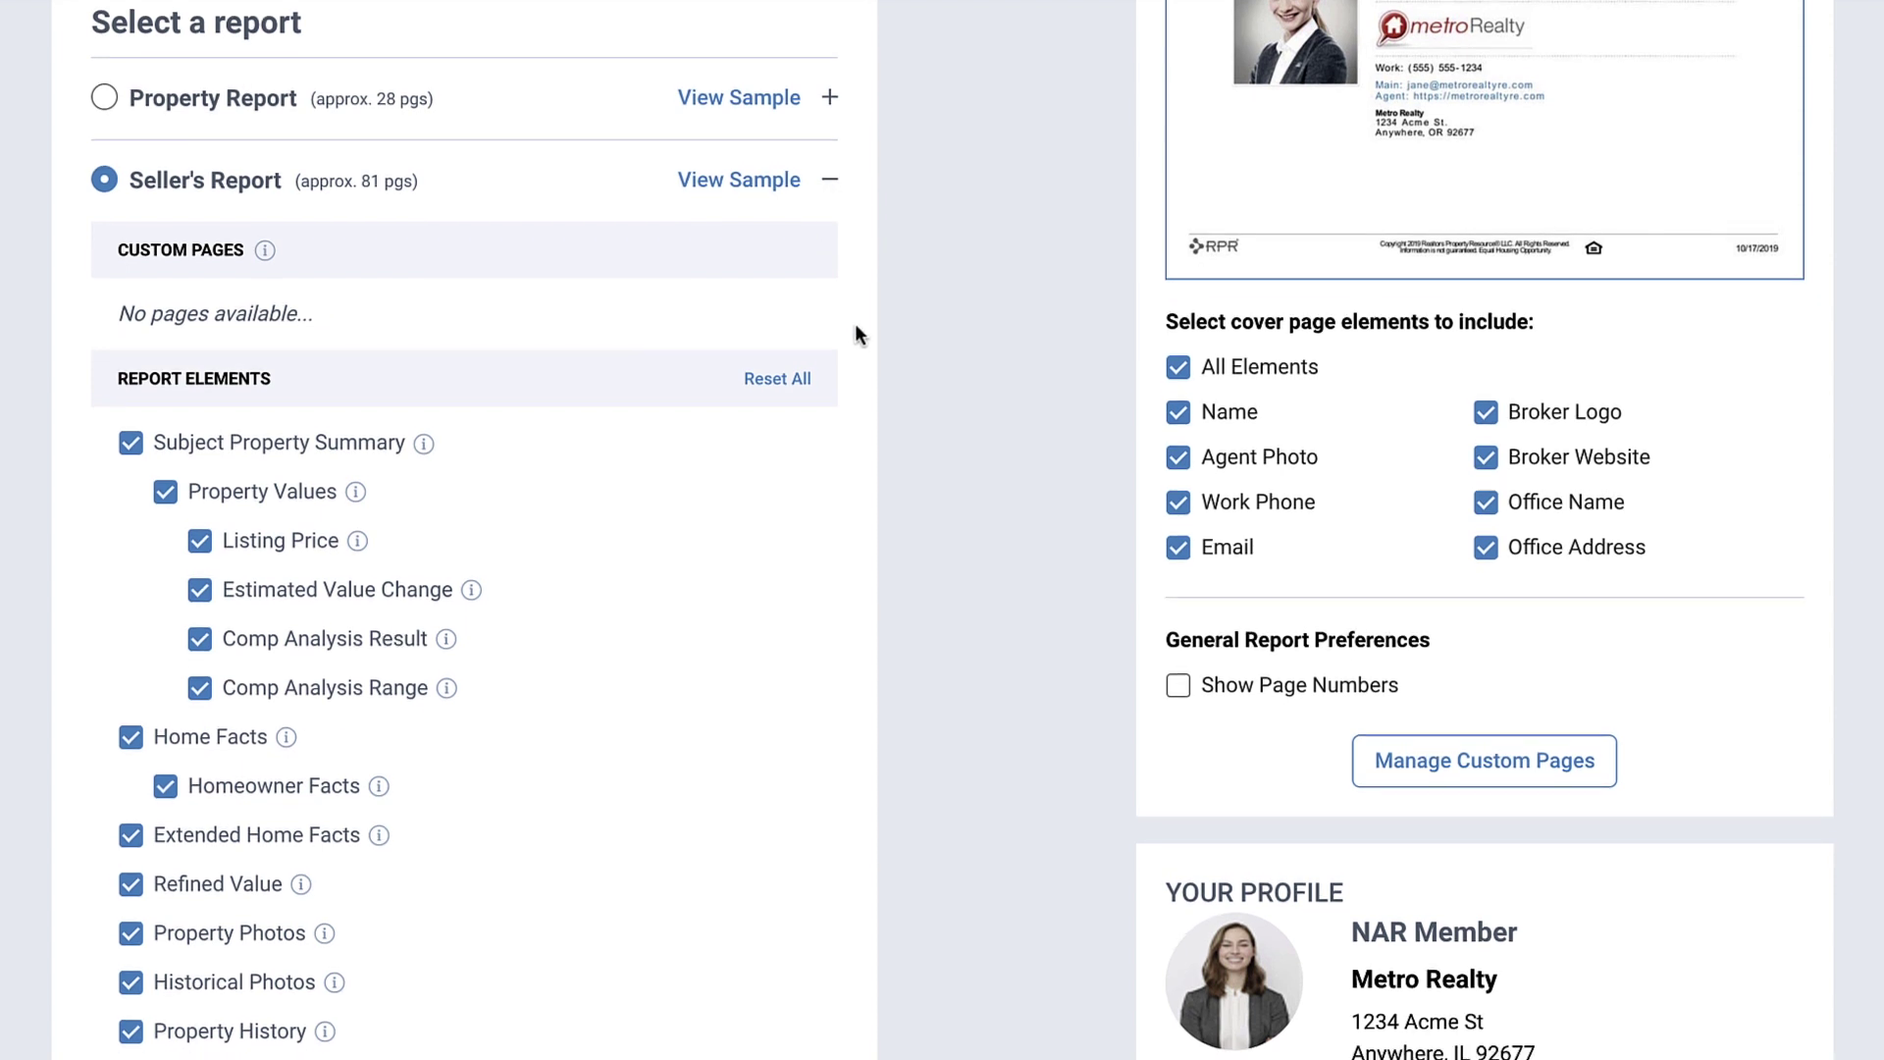
pyautogui.scroll(-2, 854, 324)
pyautogui.scroll(-6, 963, 747)
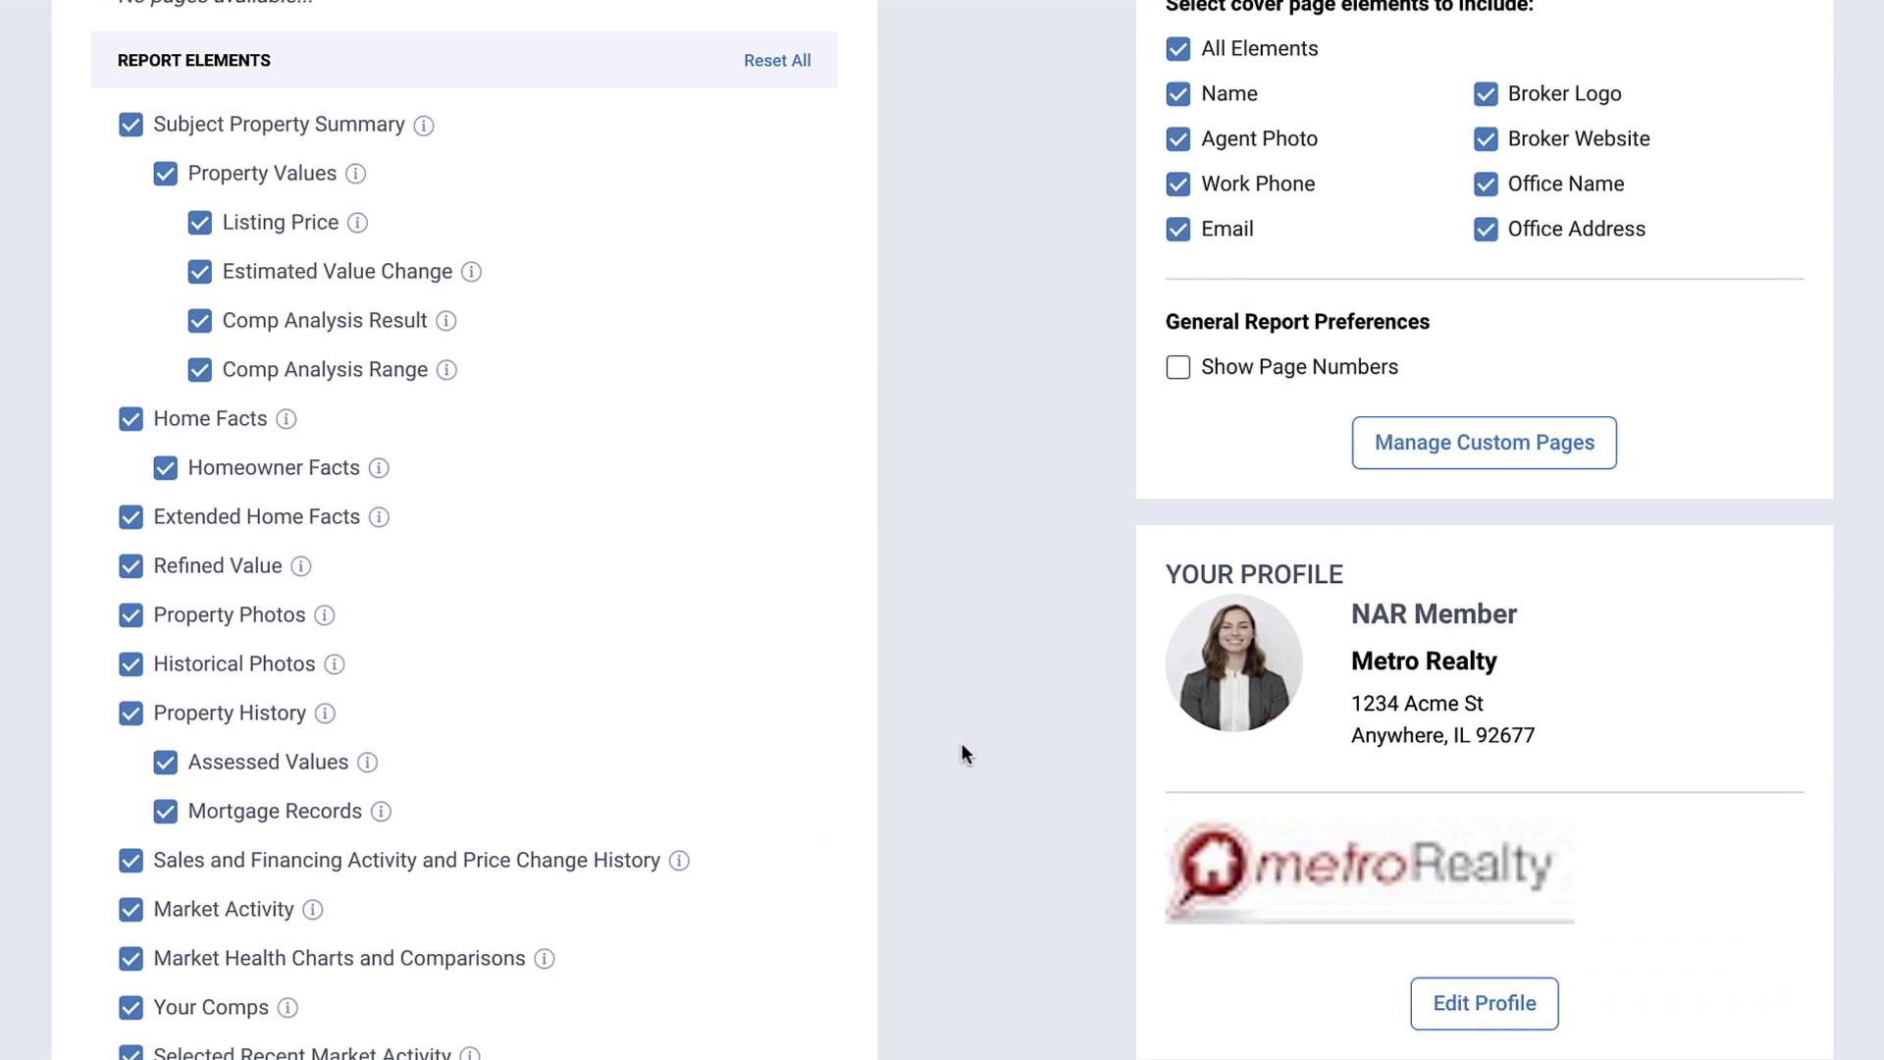
pyautogui.scroll(-5, 962, 746)
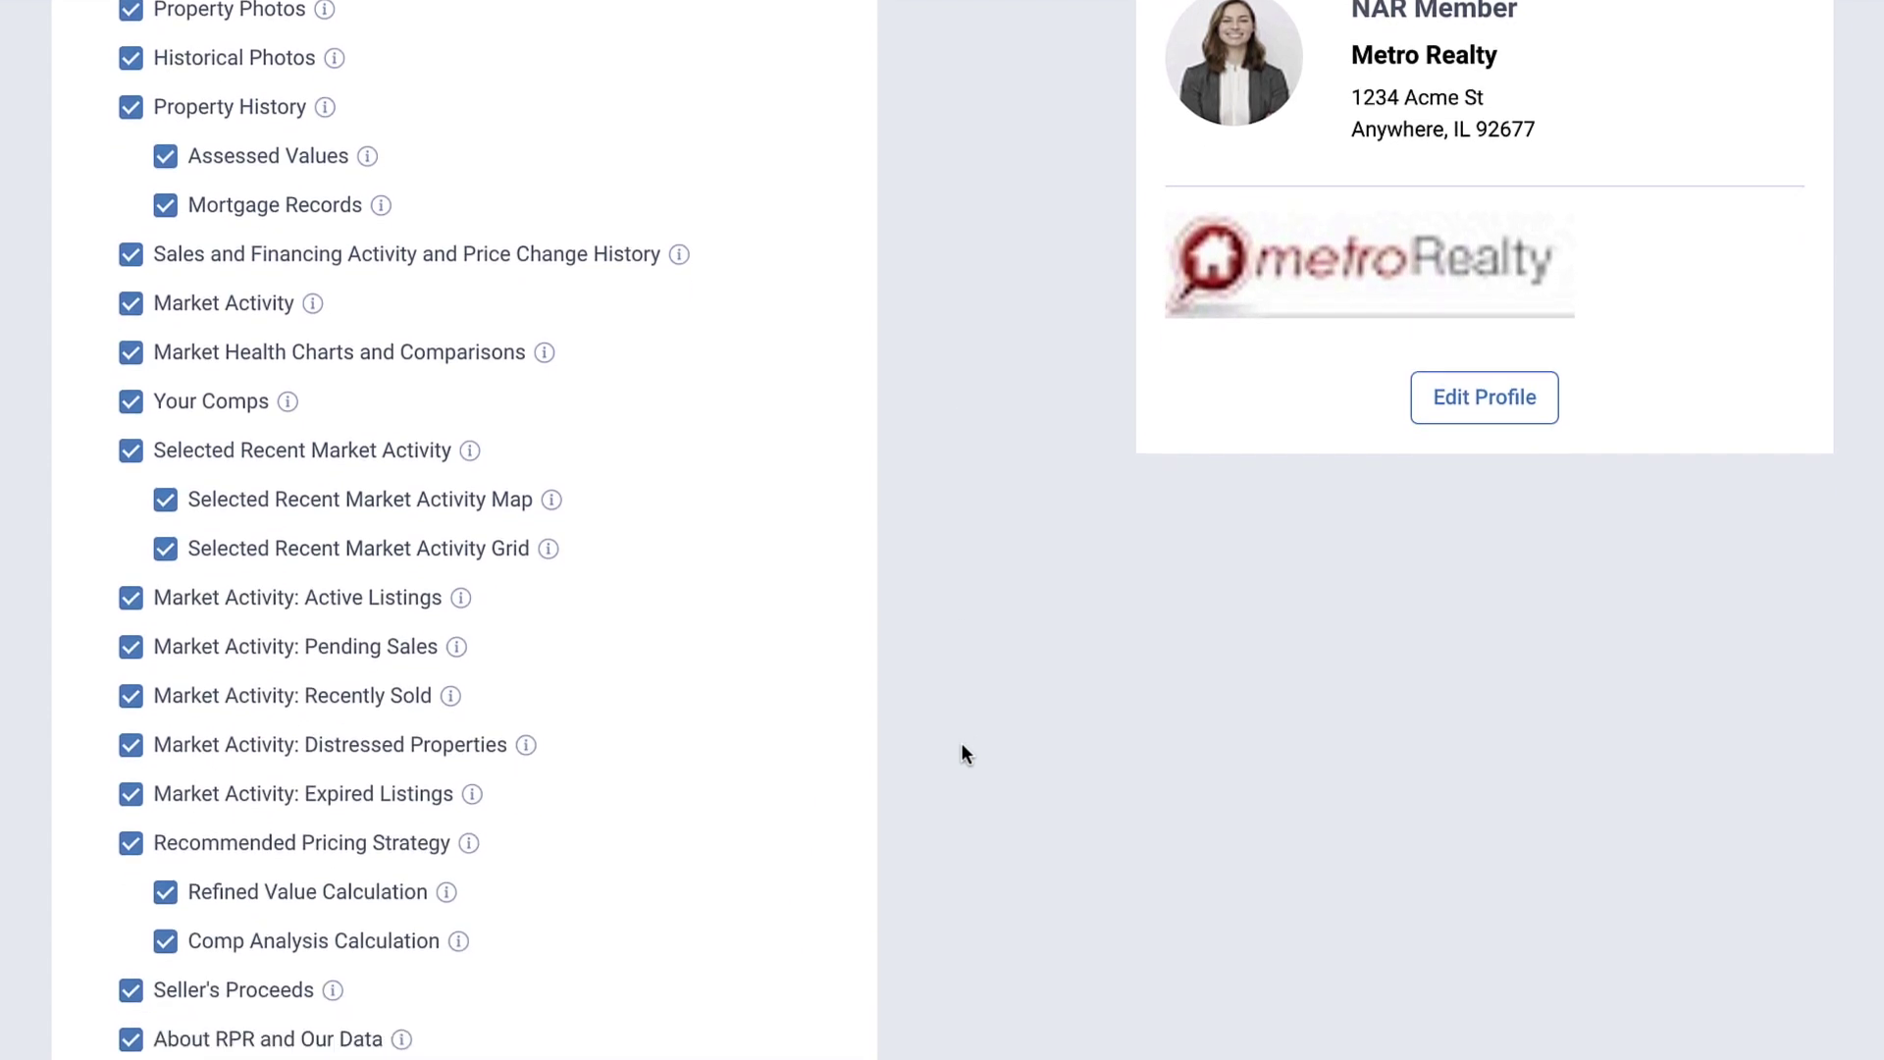
pyautogui.scroll(-3, 961, 748)
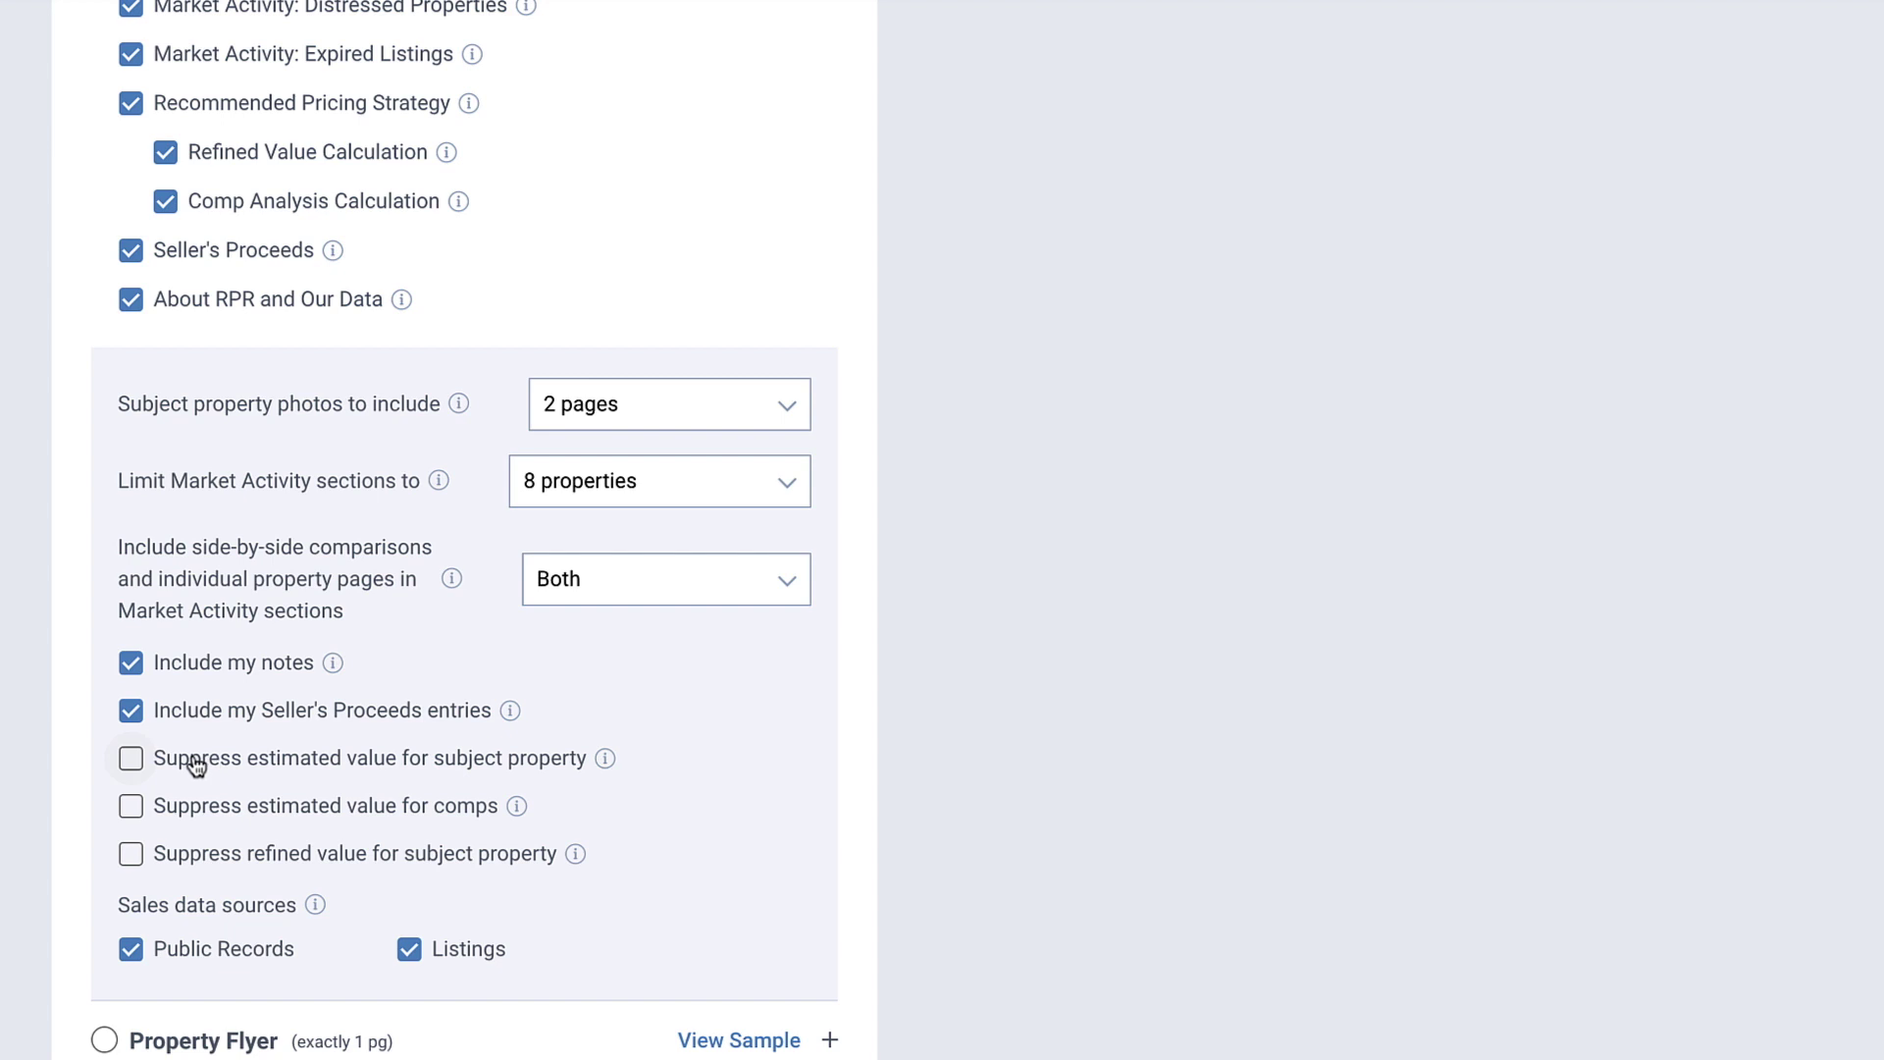
pyautogui.click(131, 758)
pyautogui.click(130, 807)
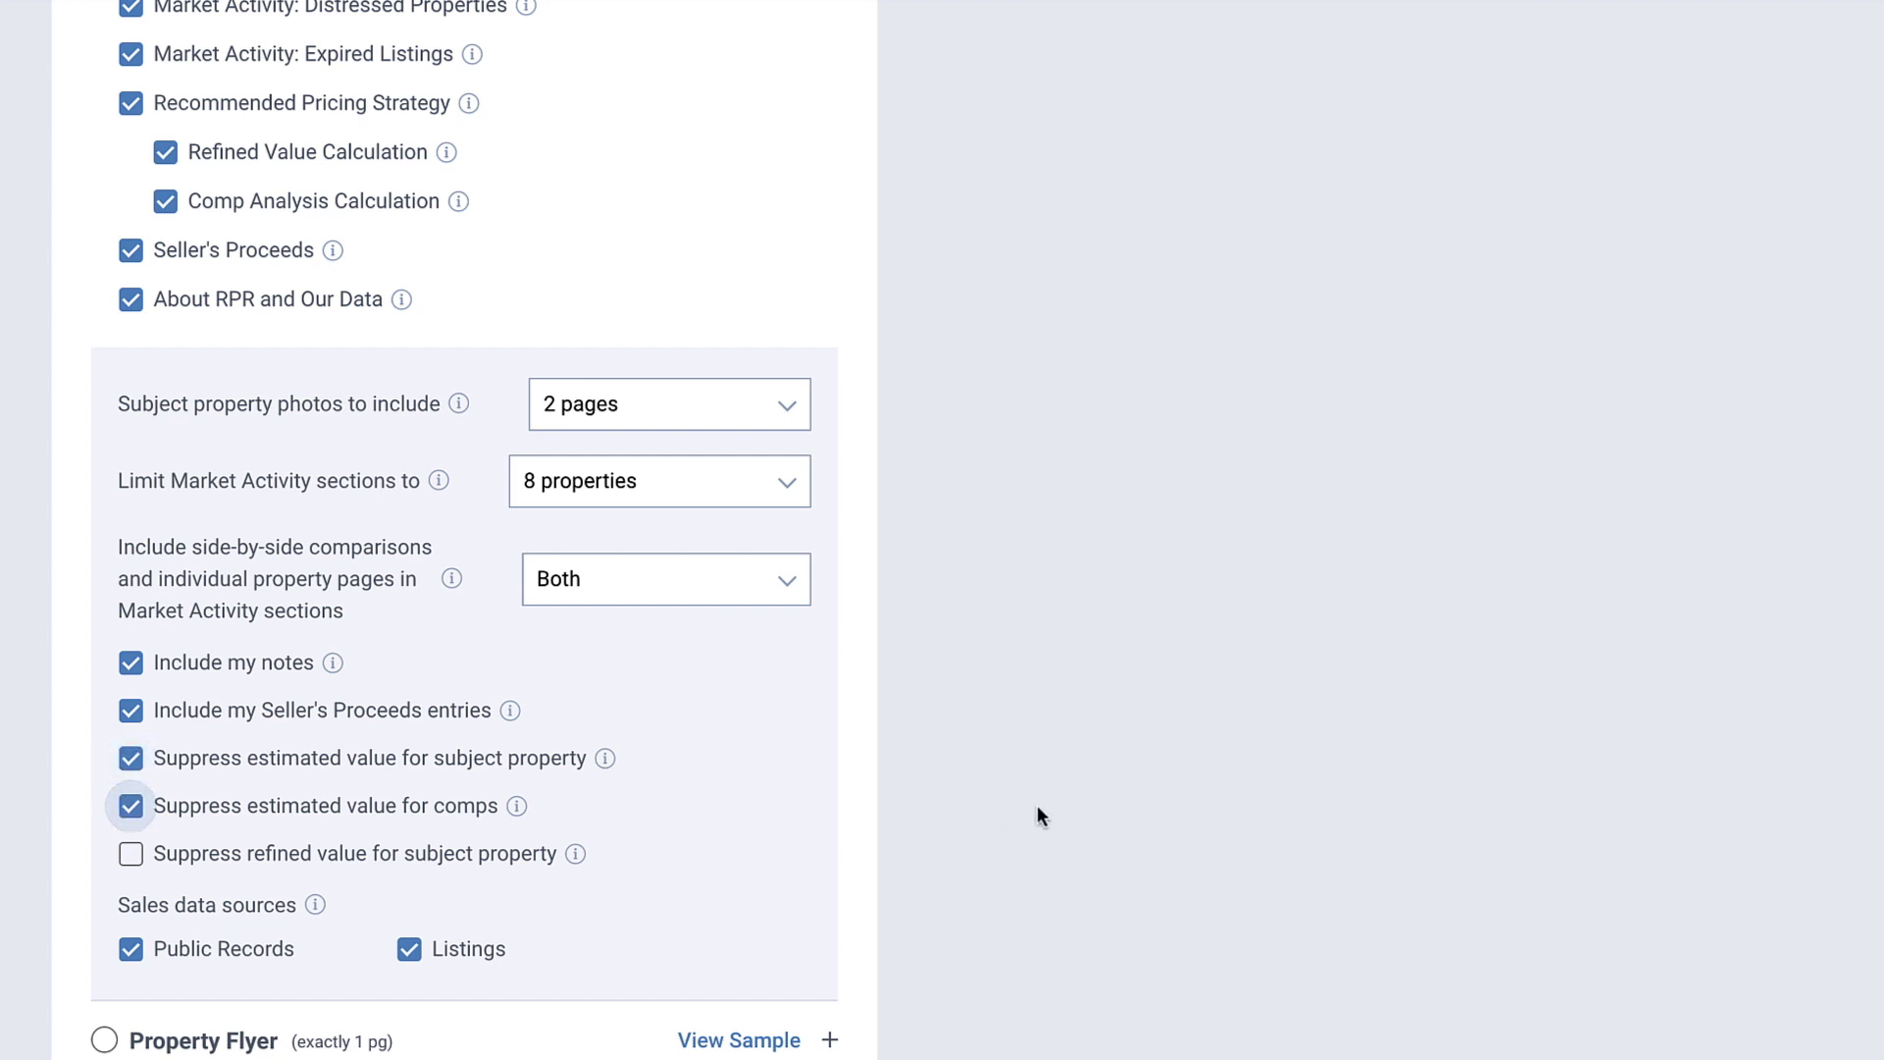
pyautogui.scroll(14, 1025, 807)
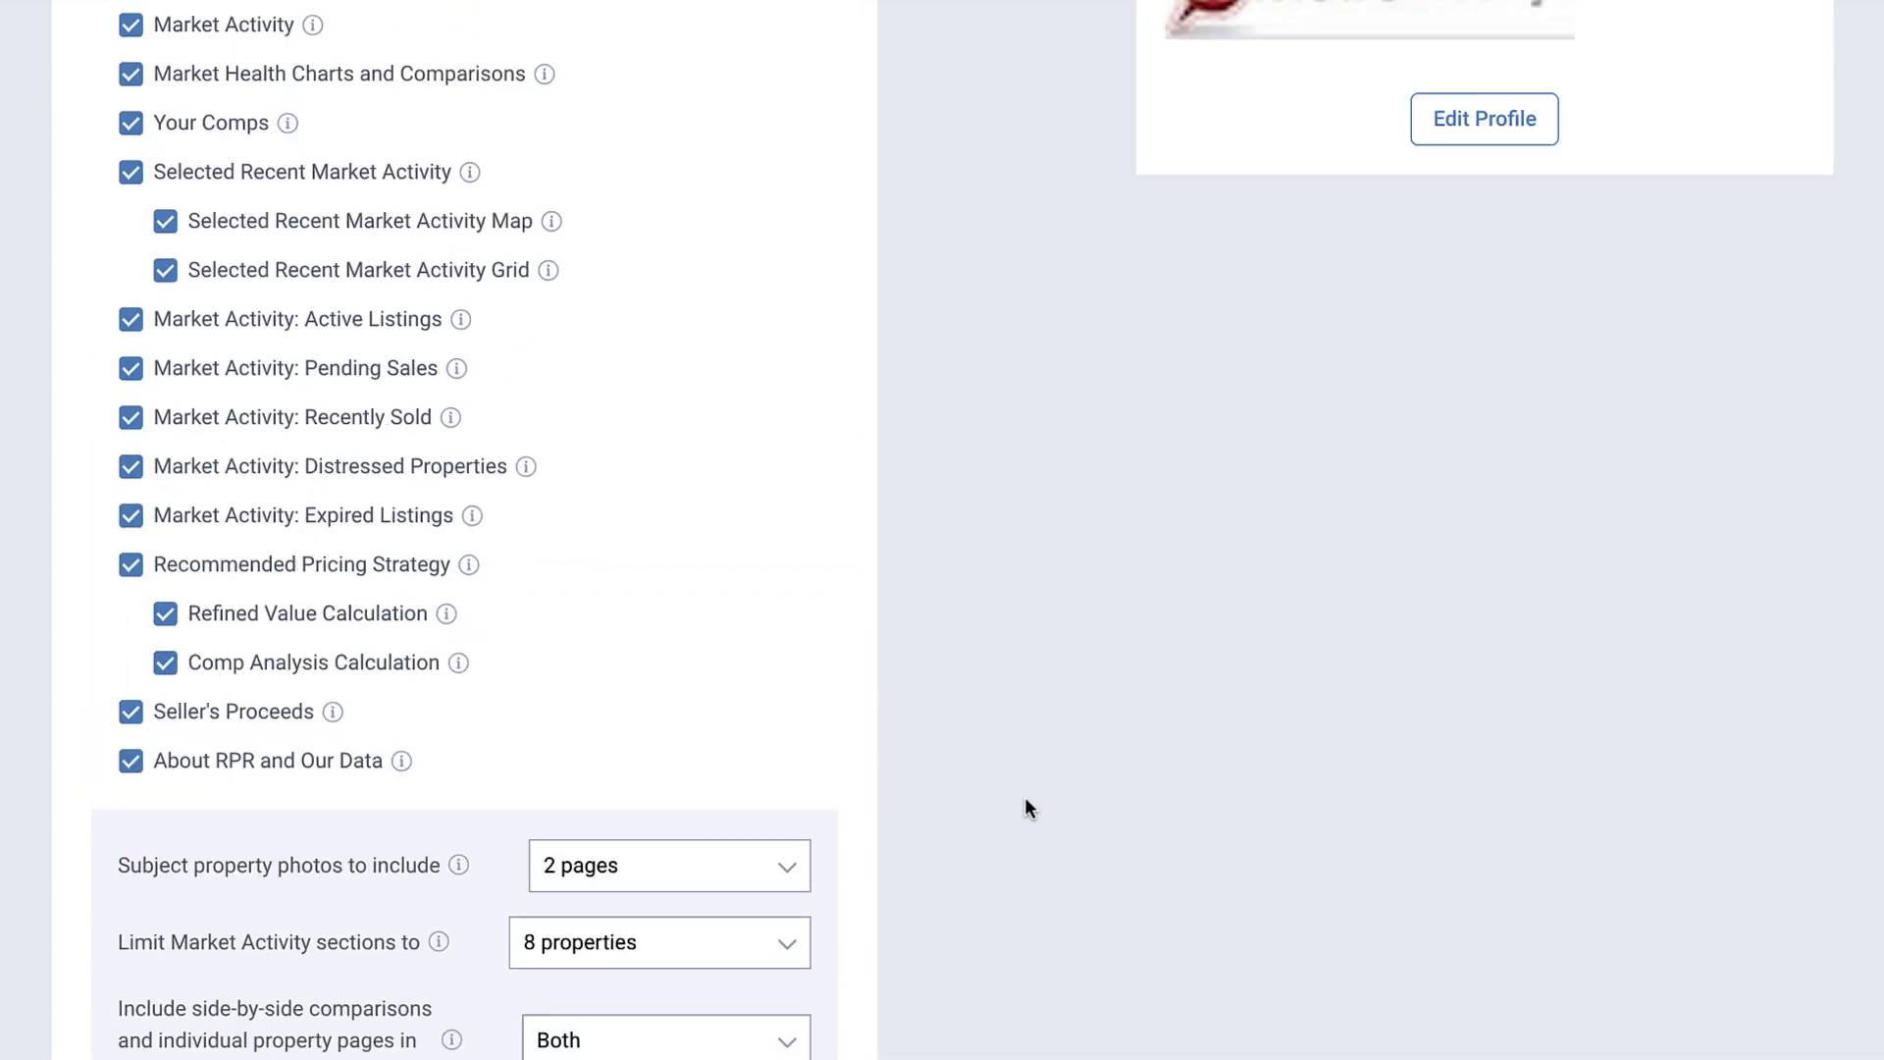
pyautogui.scroll(4, 1026, 807)
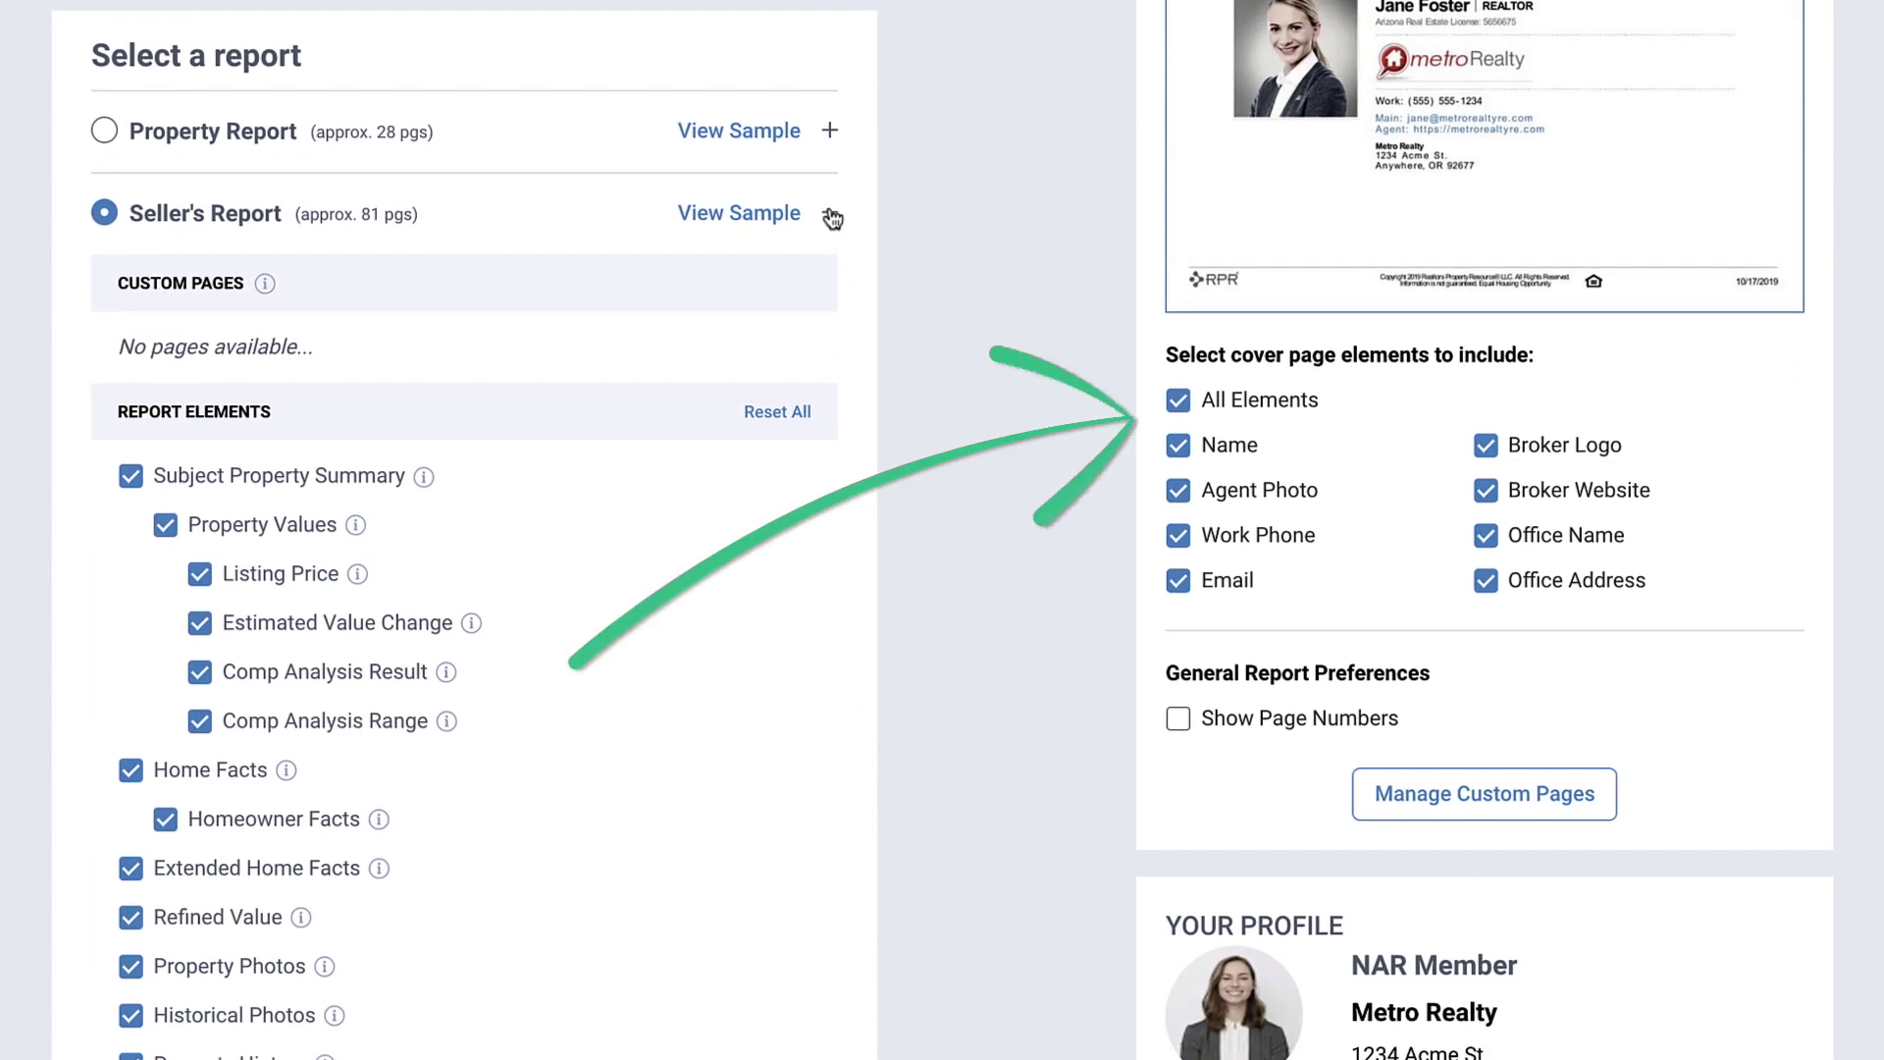
# Step: Collapse the Seller's Report options and run the report with Display now delivery
pyautogui.click(832, 218)
pyautogui.scroll(-1, 1040, 491)
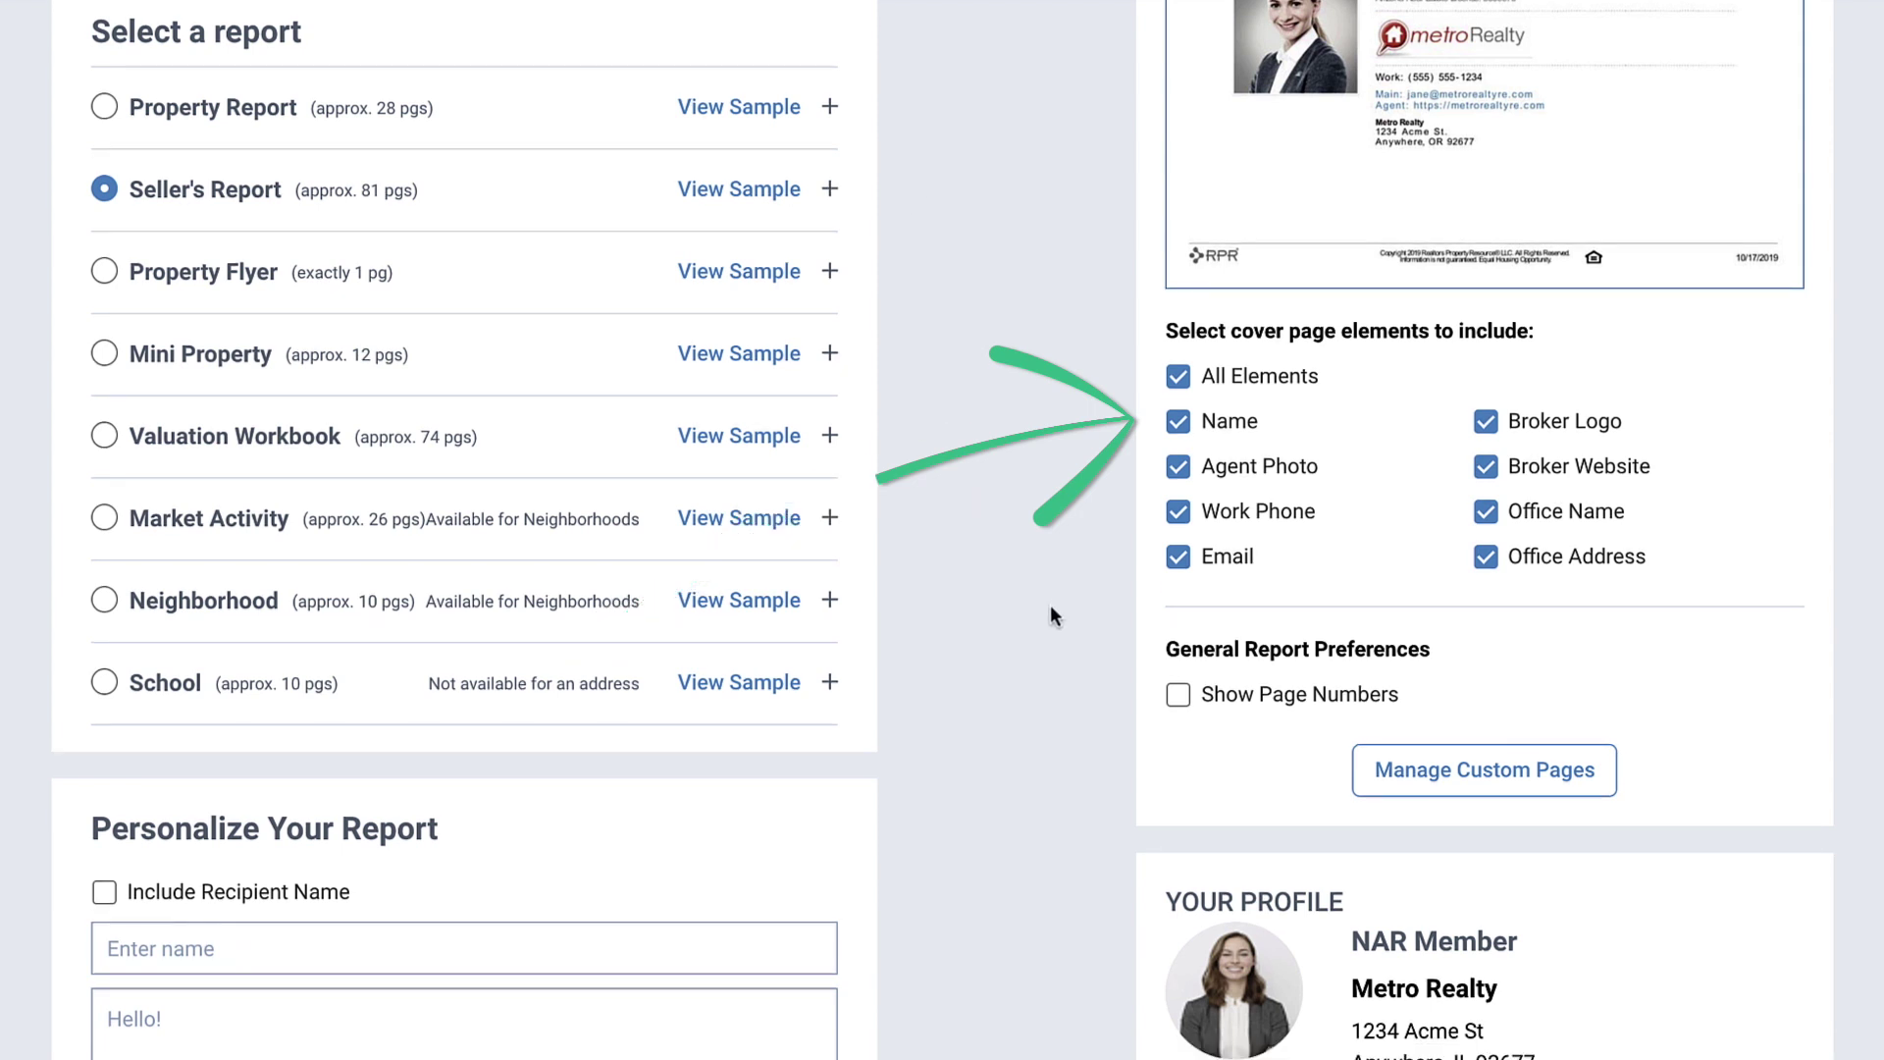
pyautogui.scroll(-2, 1051, 616)
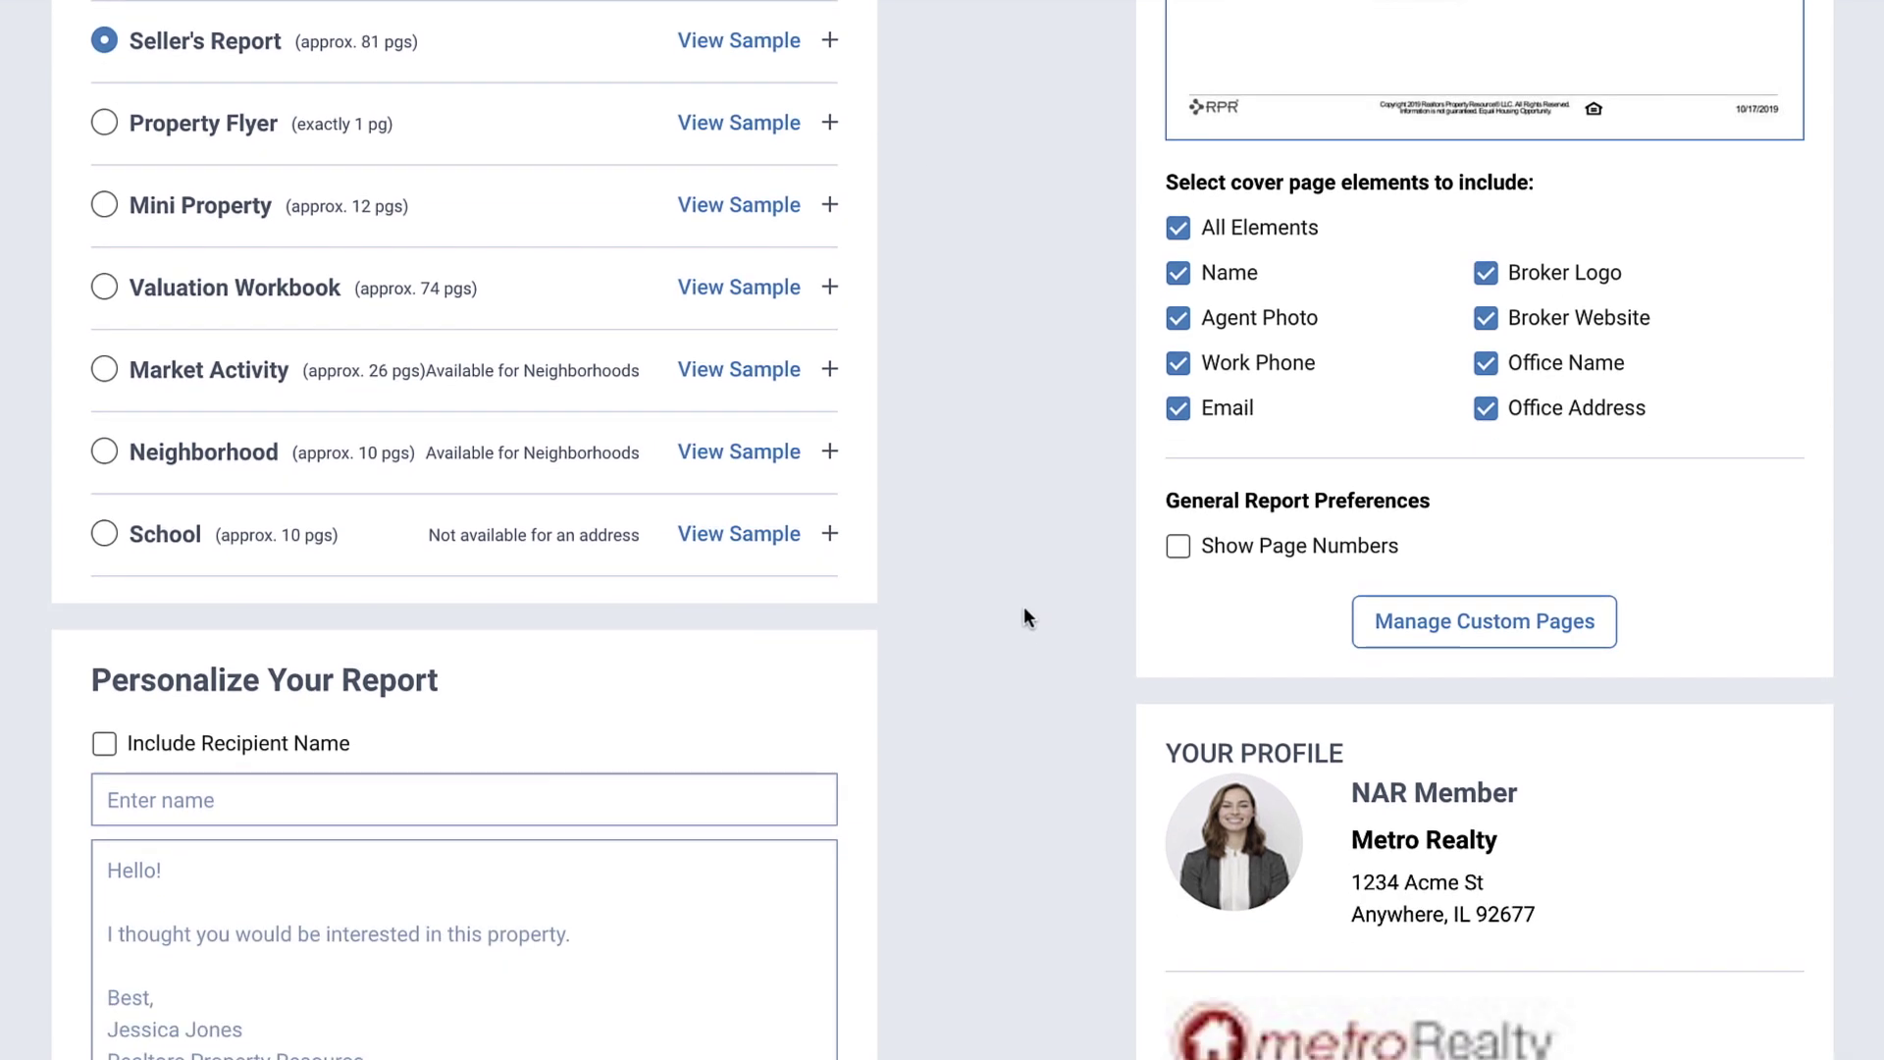
pyautogui.scroll(-6, 1020, 629)
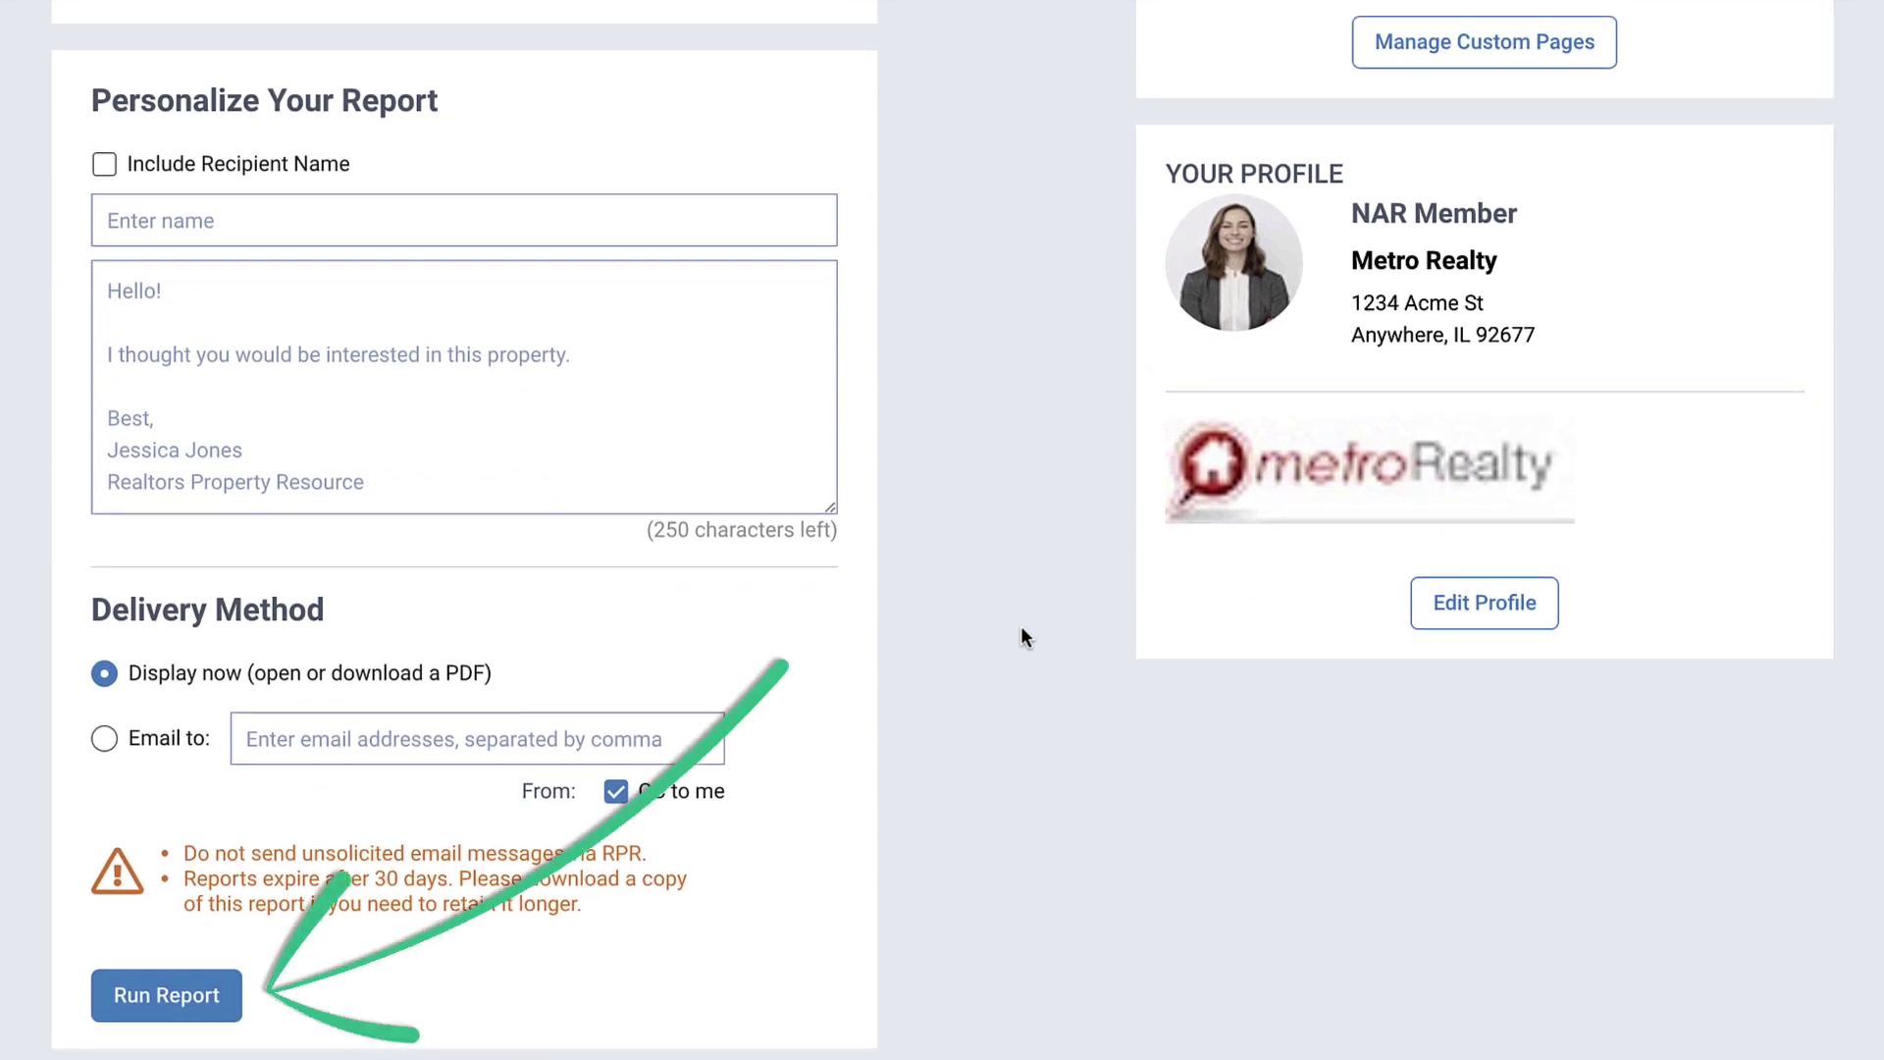
pyautogui.click(180, 995)
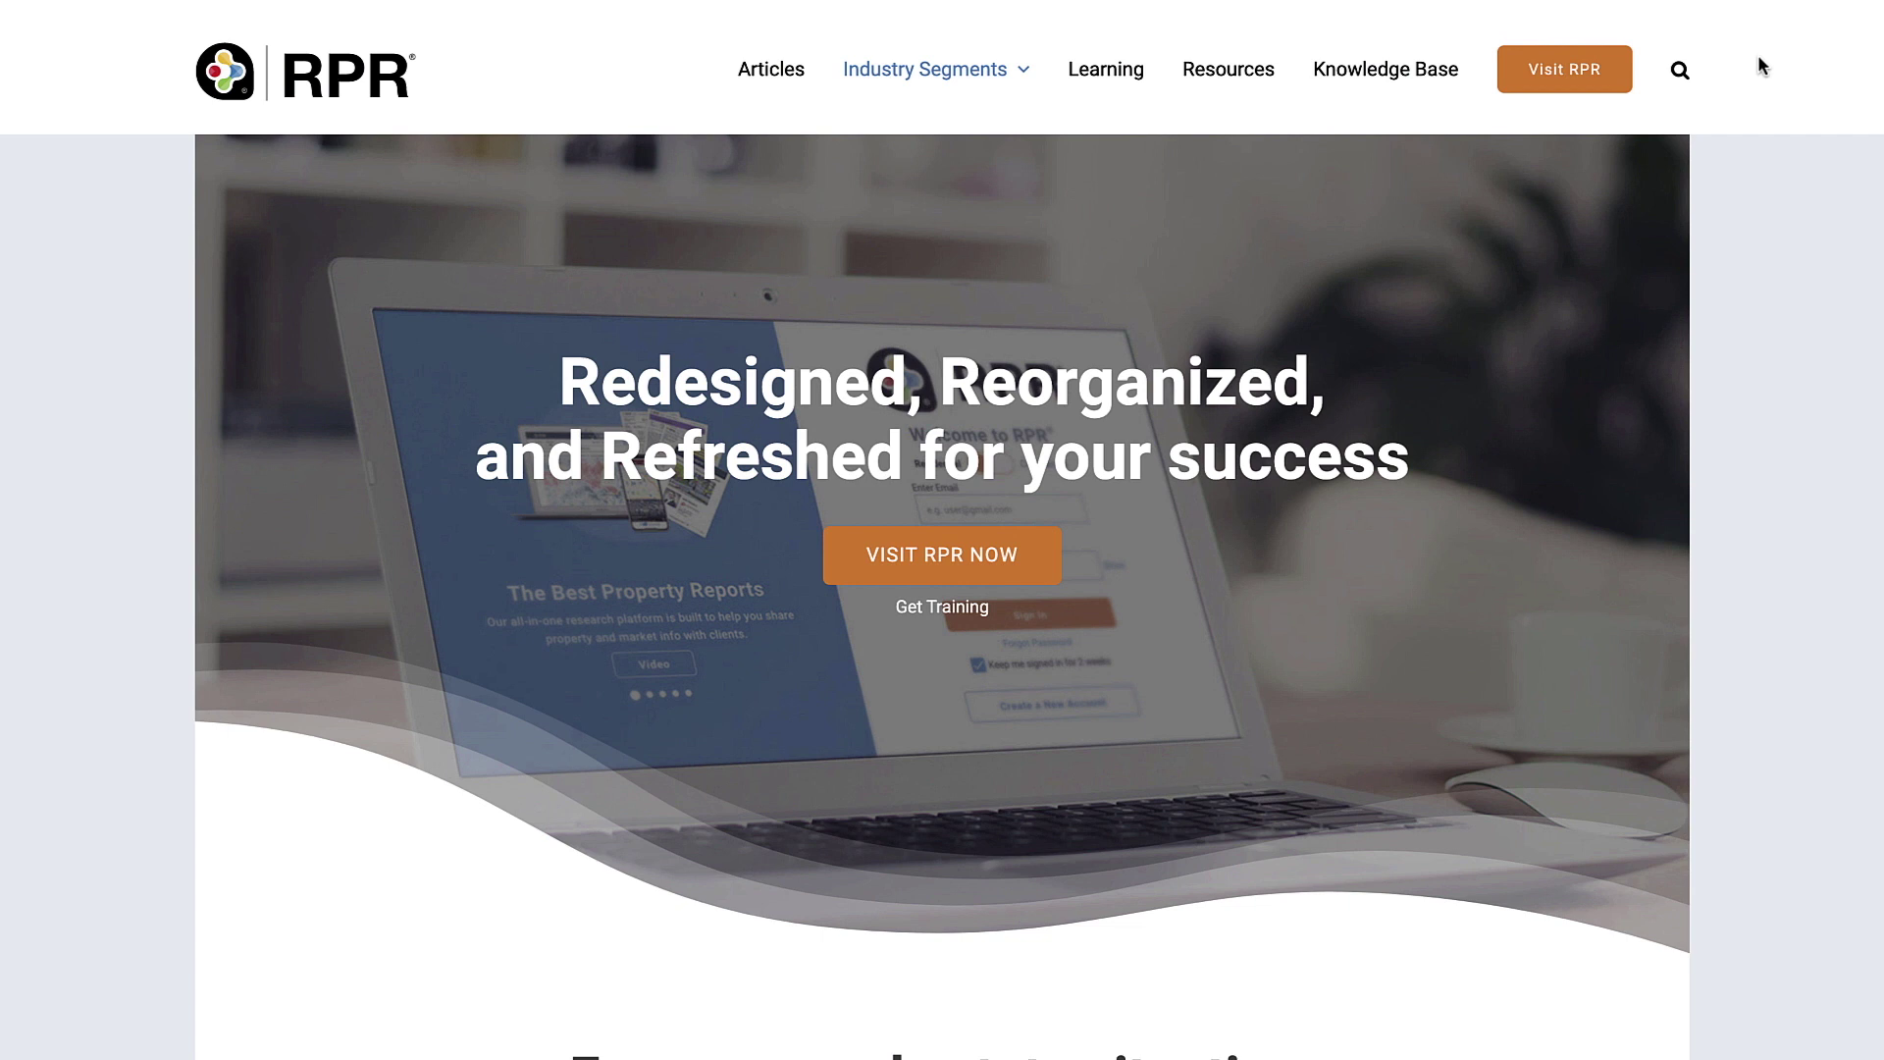
# Step: Search the RPR website for 'CMA'
pyautogui.click(1679, 72)
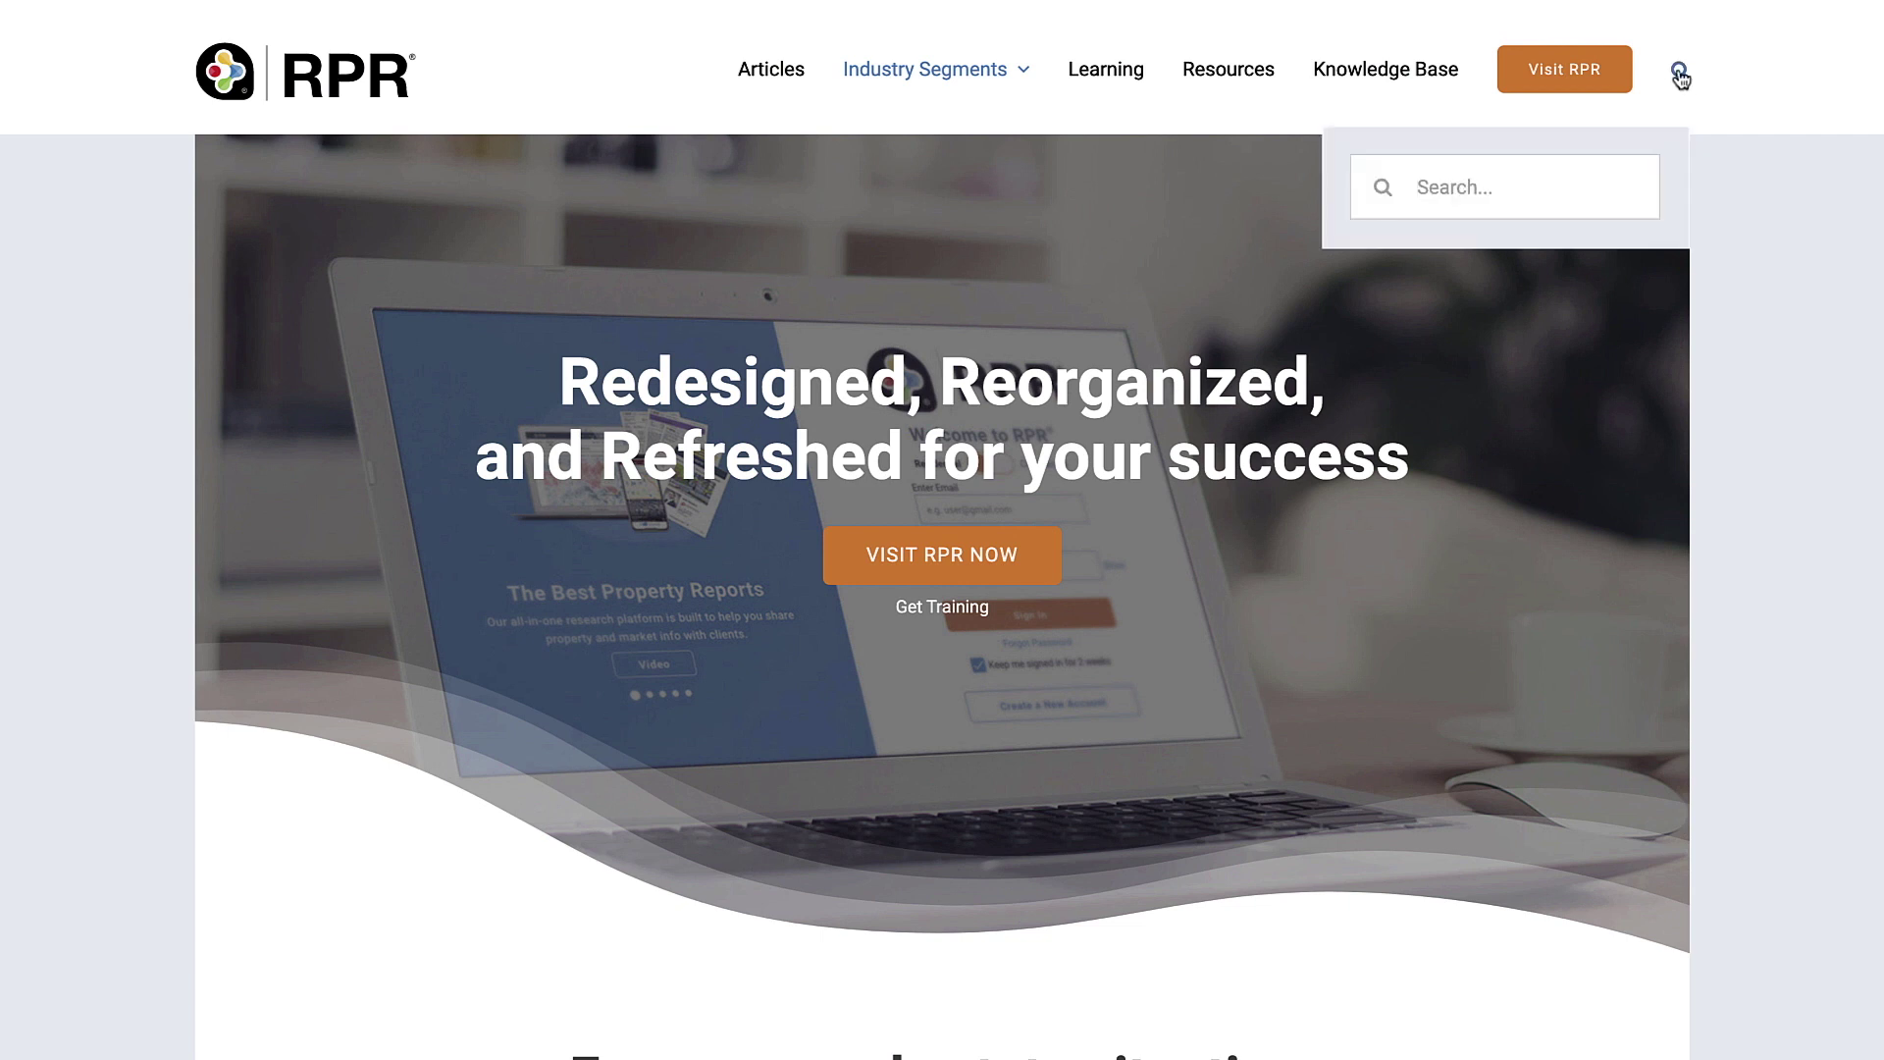
pyautogui.write('CMA')
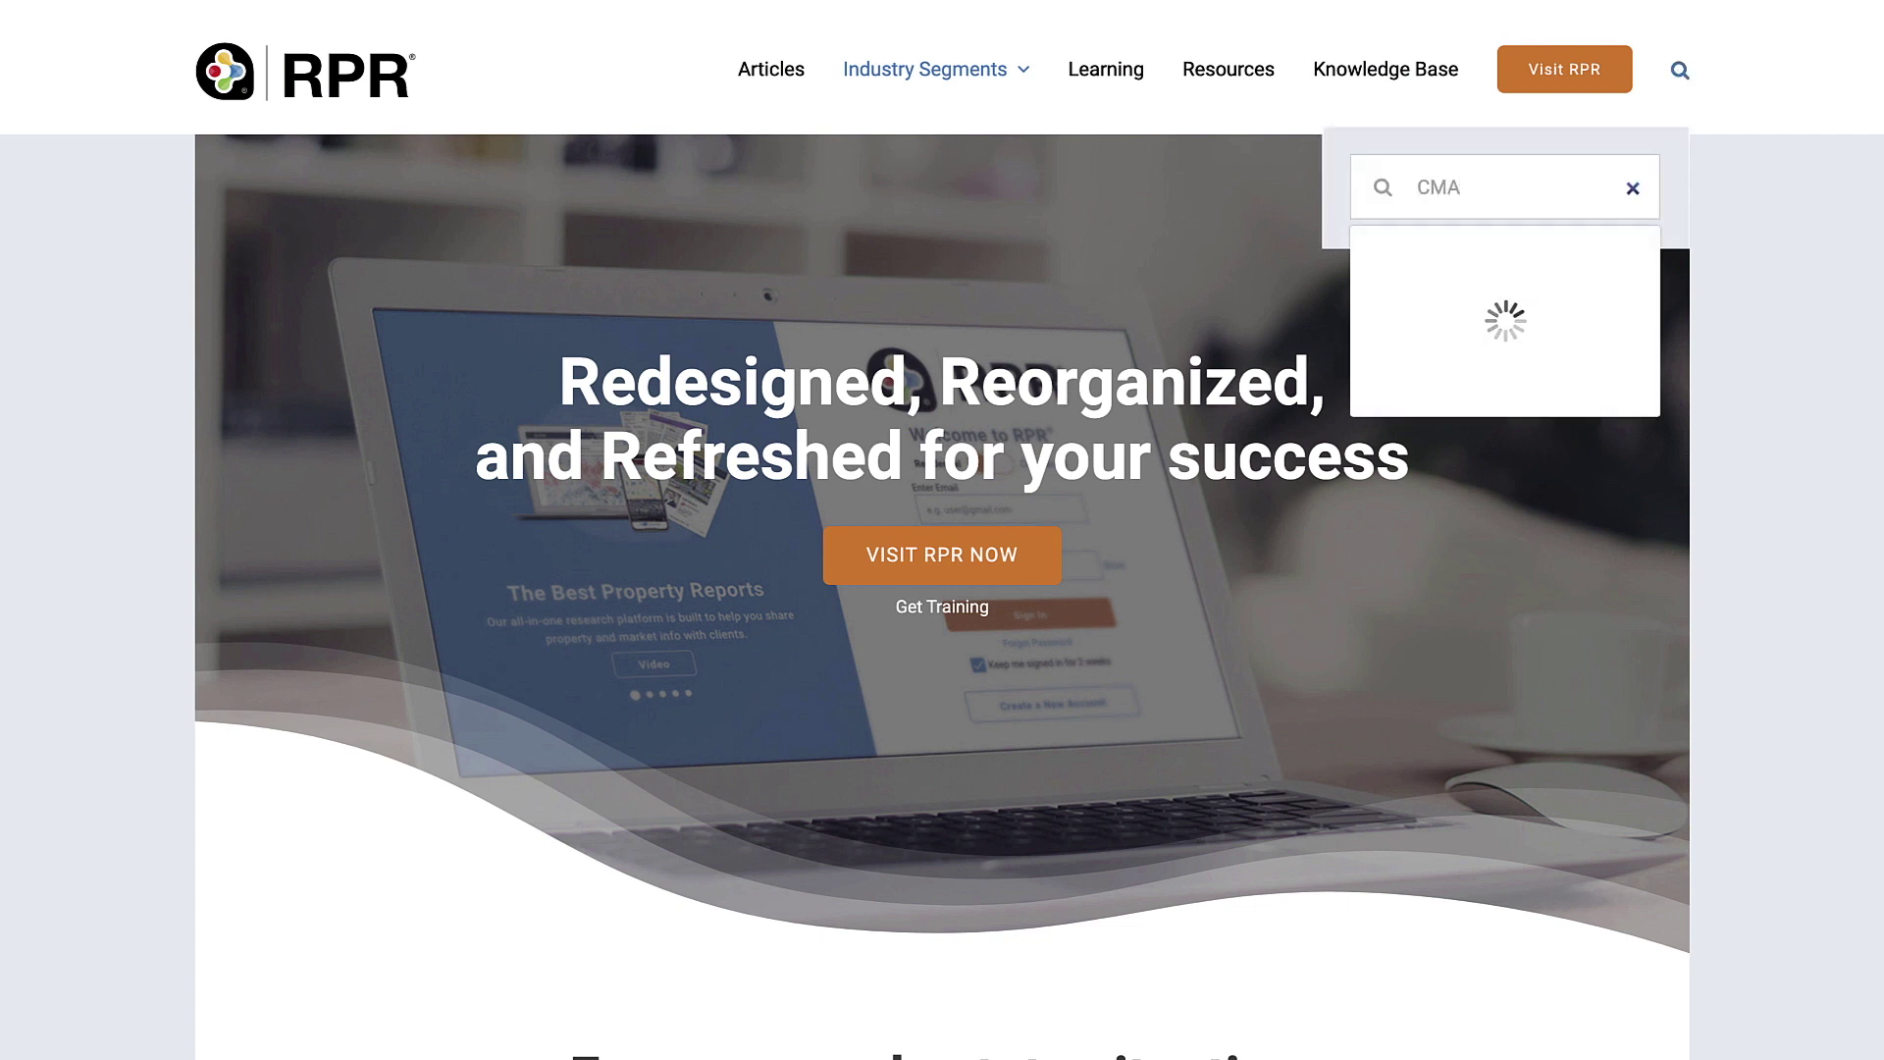